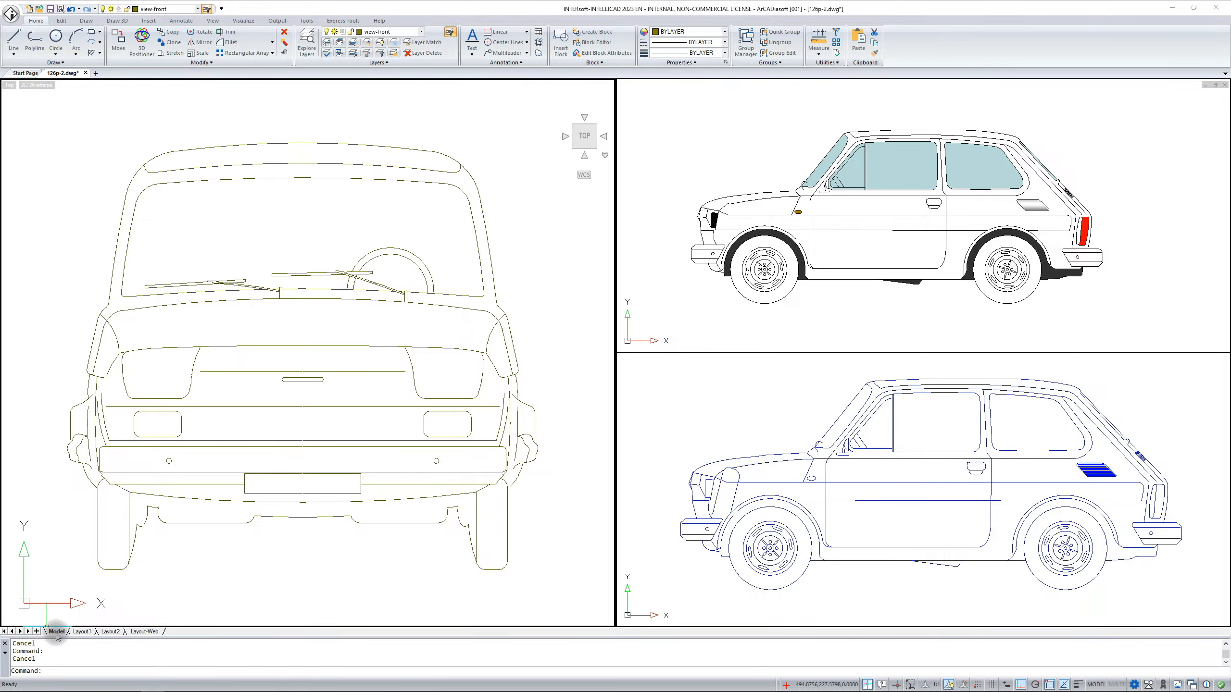
- Set the model space of the car drawing to a single viewport
{"action": "left_click", "coordinate": [56, 633]}
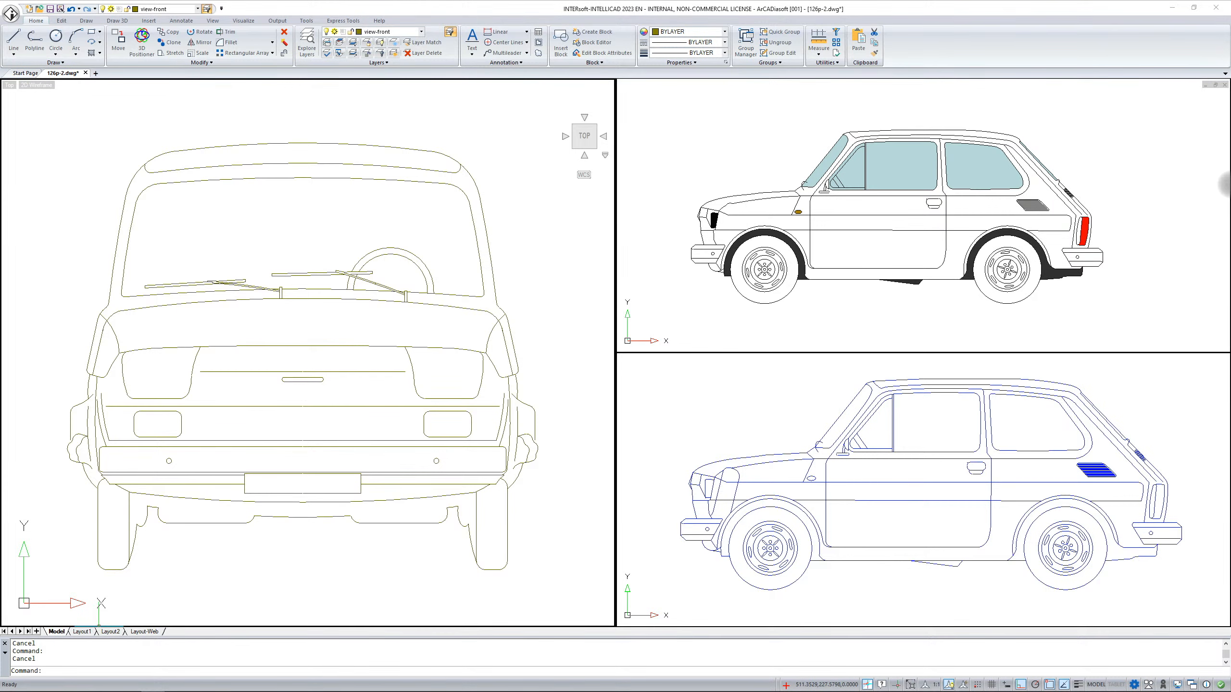
{"action": "left_click", "coordinate": [89, 633]}
{"action": "left_click", "coordinate": [213, 21]}
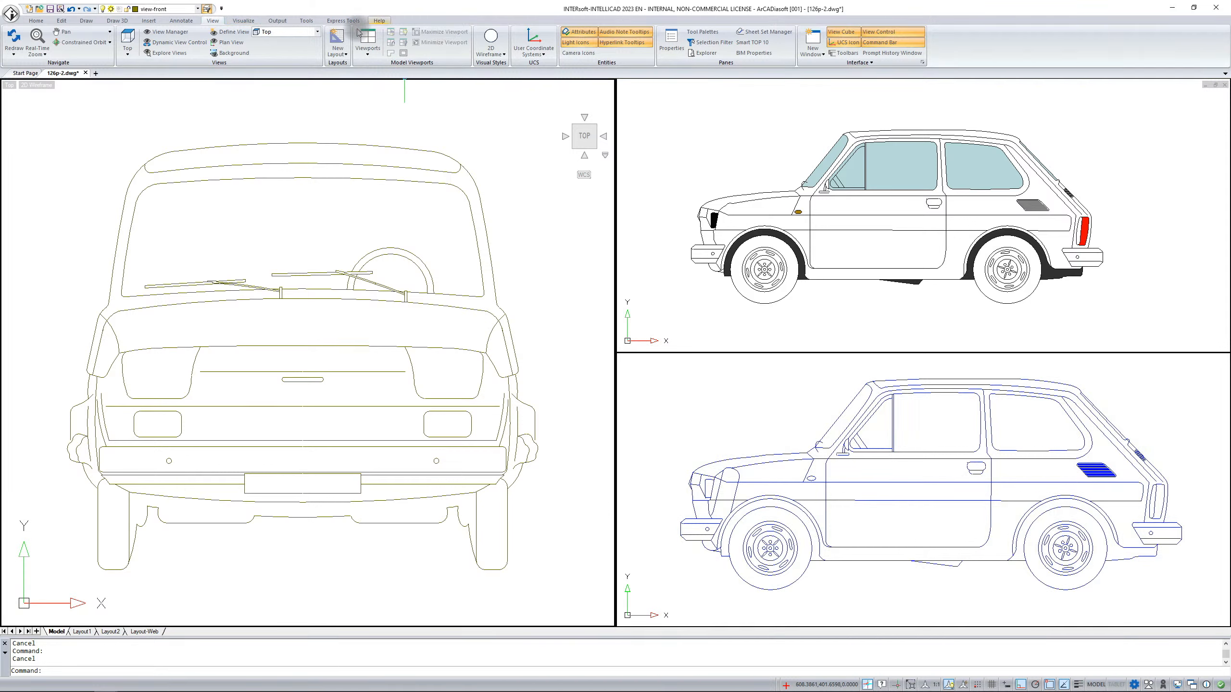
{"action": "left_click", "coordinate": [368, 54]}
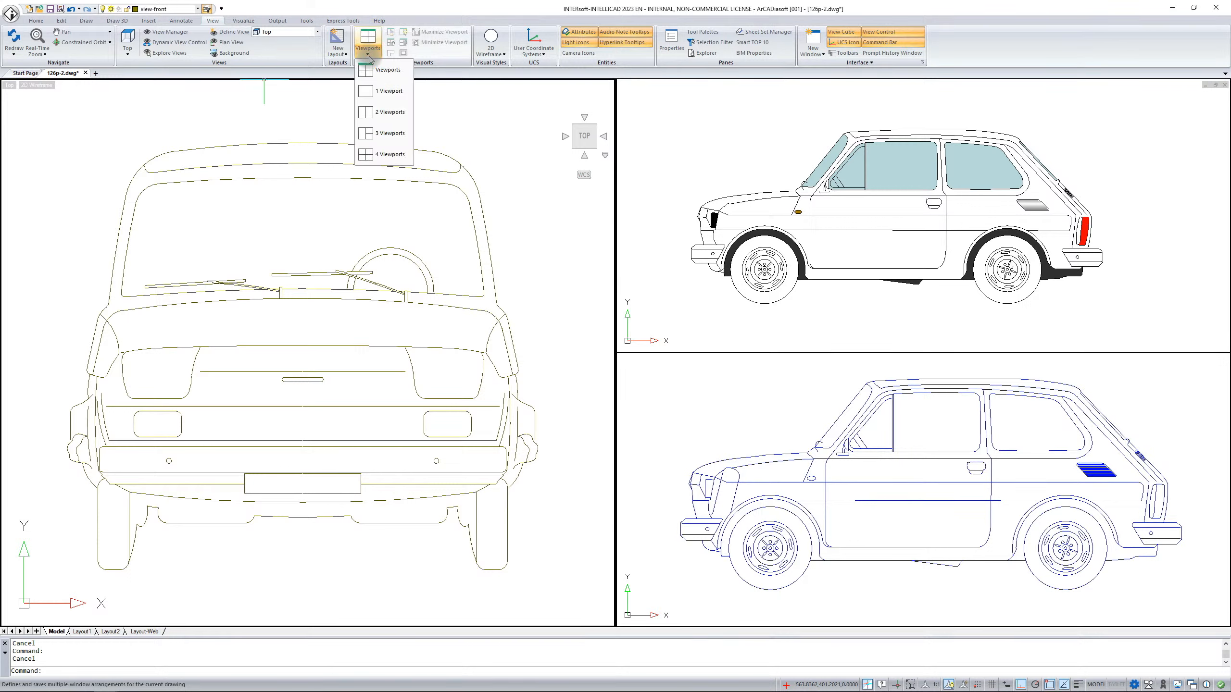
{"action": "left_click", "coordinate": [369, 58]}
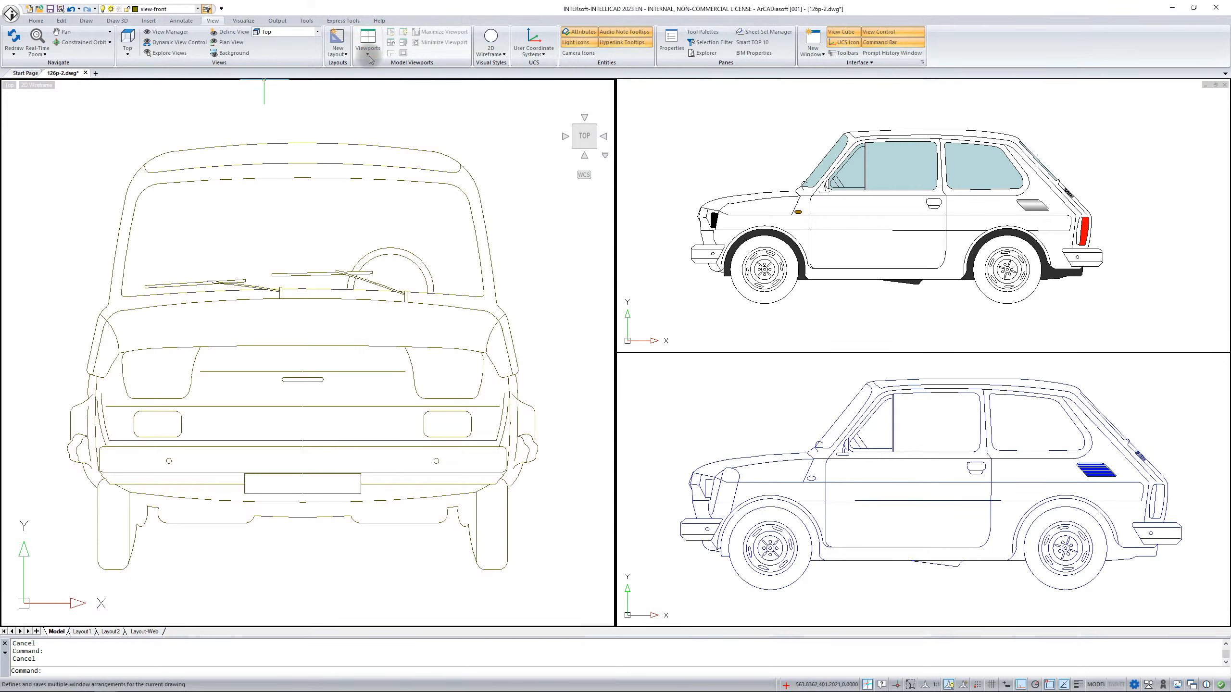
{"action": "left_click", "coordinate": [369, 58]}
{"action": "left_click", "coordinate": [370, 88]}
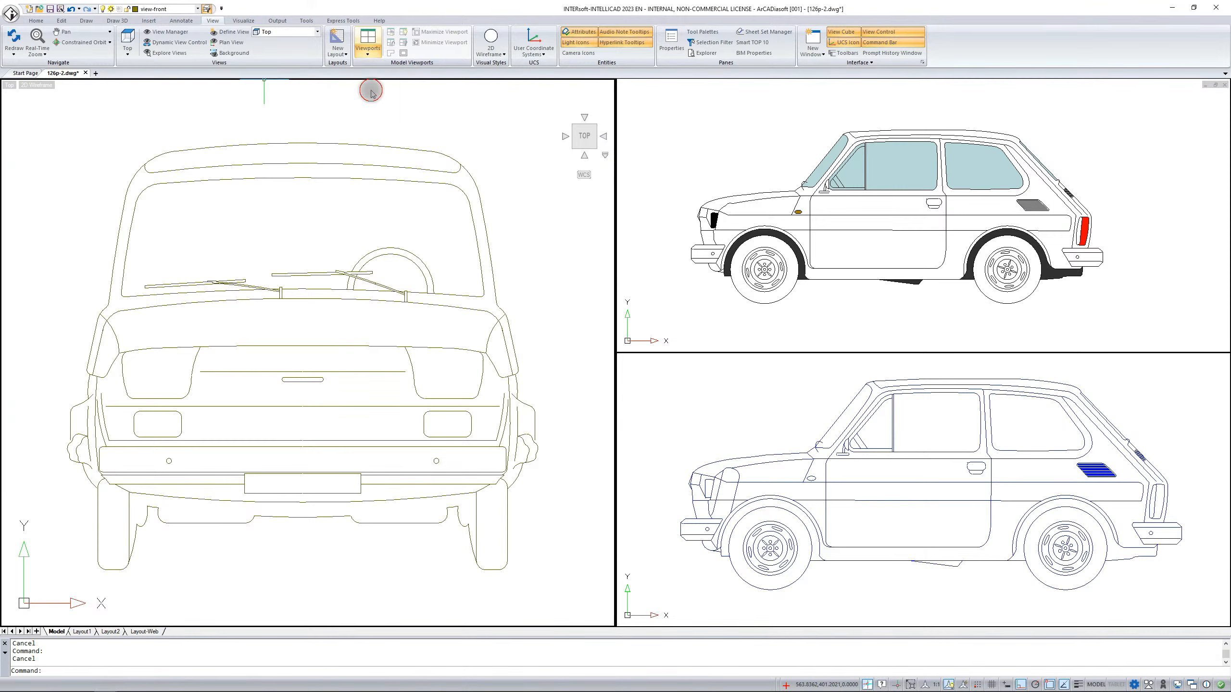
- Examine the car drawings in model space, ending on a close view of the side view with filled windows and lights
{"action": "scroll", "coordinate": [525, 245], "scroll_direction": "down", "scroll_amount": 7}
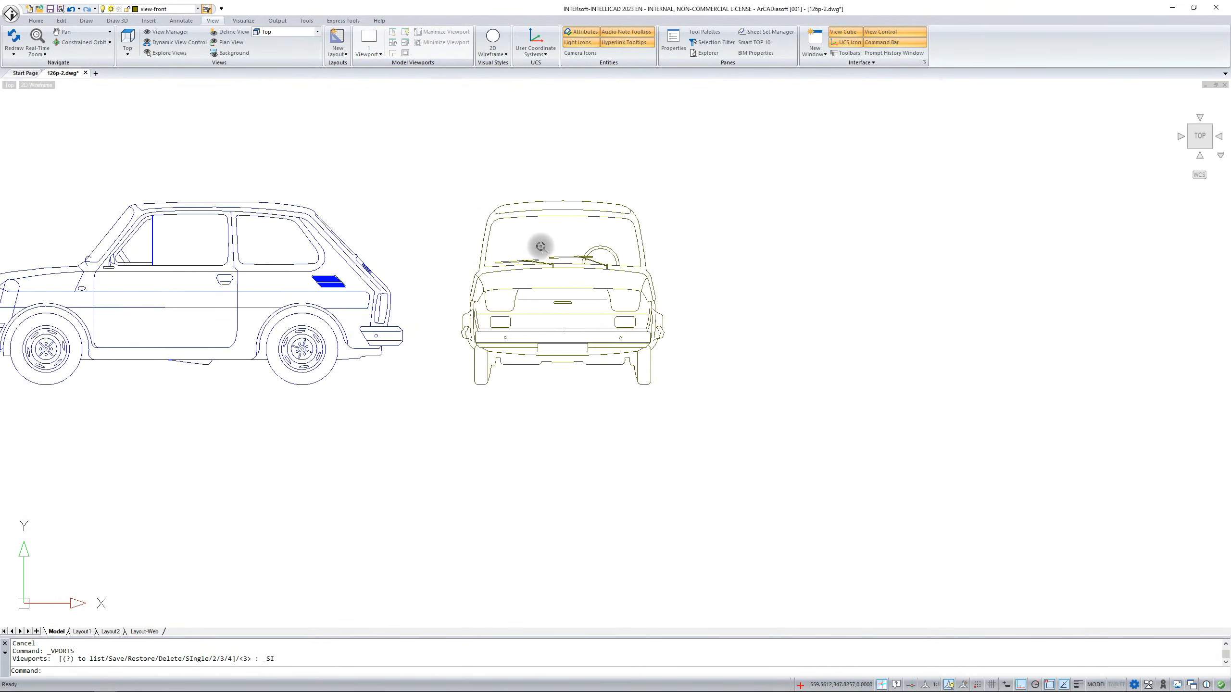
{"action": "scroll", "coordinate": [544, 249], "scroll_direction": "down", "scroll_amount": 4}
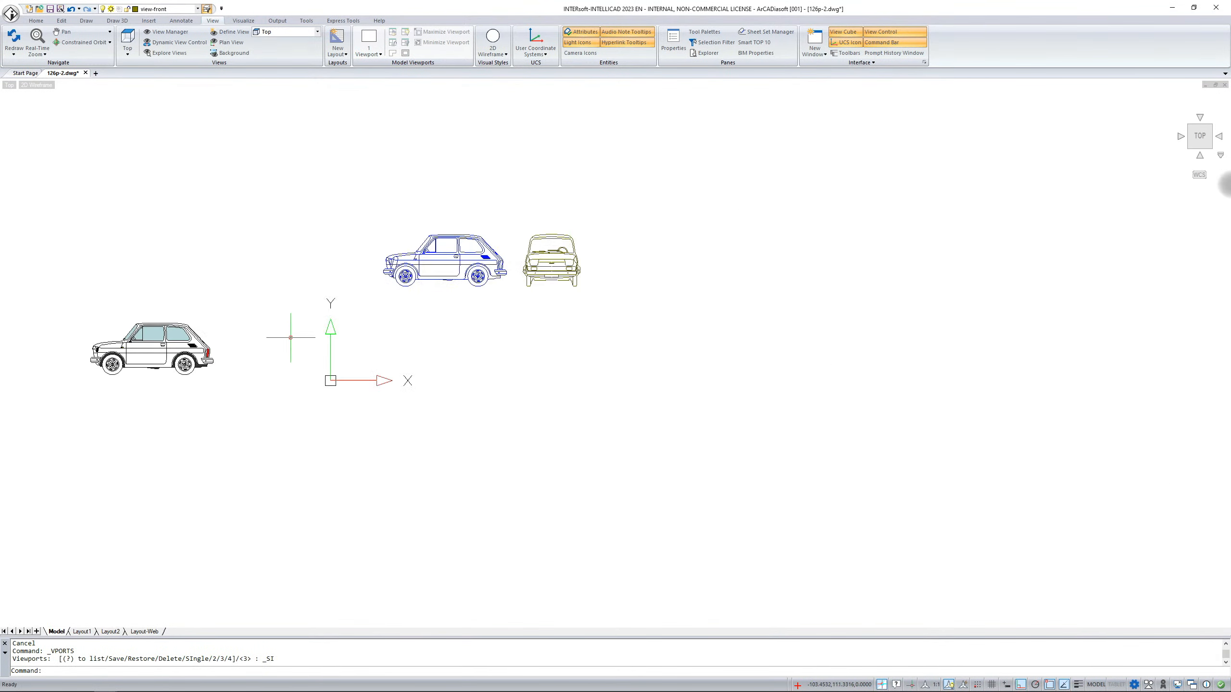
{"action": "middle_click_drag", "start_coordinate": [290, 336], "coordinate": [537, 332]}
{"action": "scroll", "coordinate": [537, 333], "scroll_direction": "up", "scroll_amount": 3}
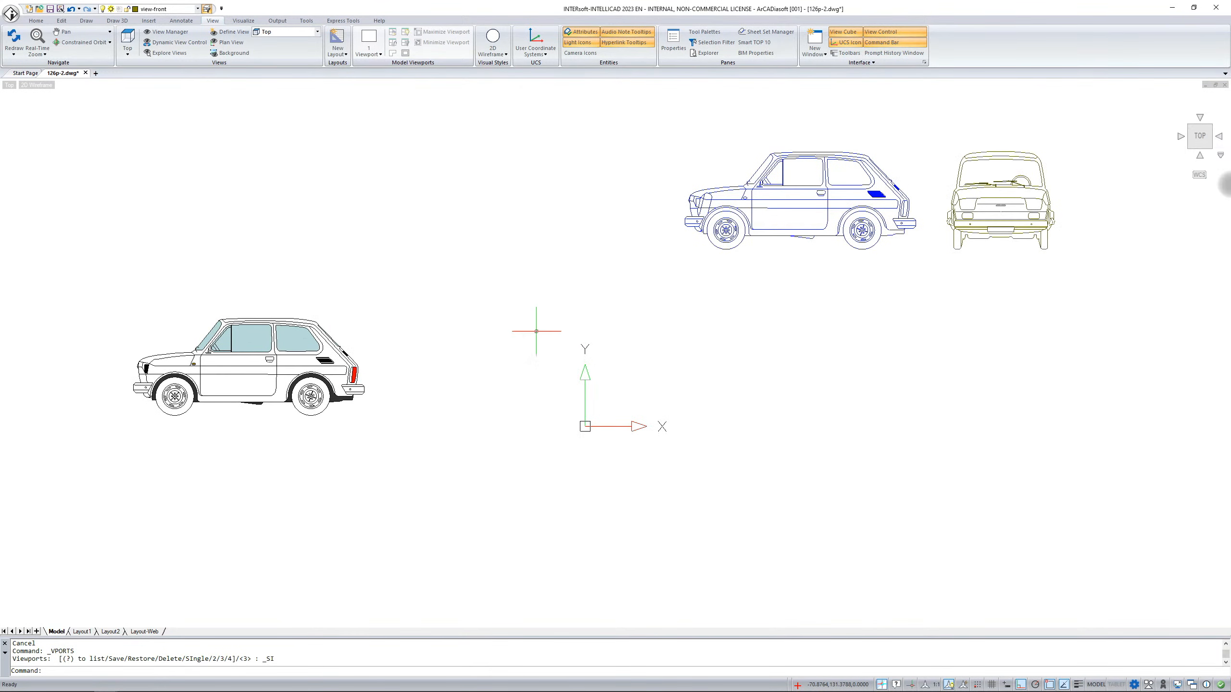
{"action": "scroll", "coordinate": [537, 333], "scroll_direction": "down", "scroll_amount": 2}
{"action": "scroll", "coordinate": [536, 331], "scroll_direction": "up", "scroll_amount": 1}
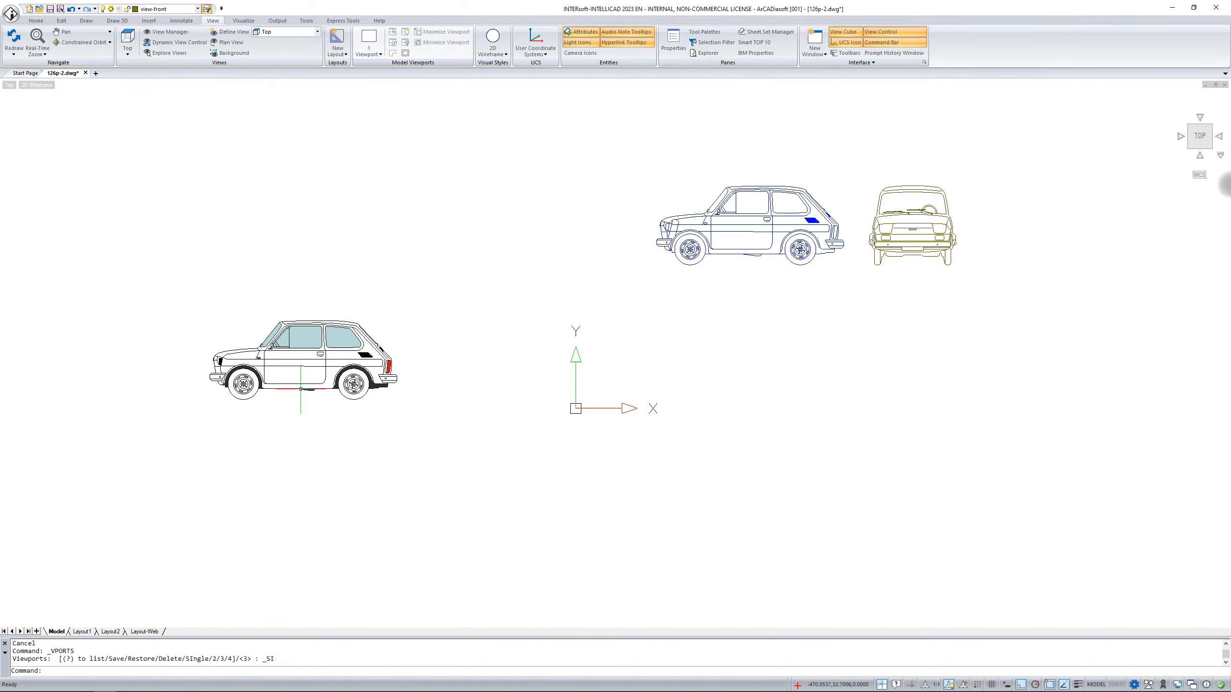
{"action": "scroll", "coordinate": [300, 388], "scroll_direction": "up", "scroll_amount": 3}
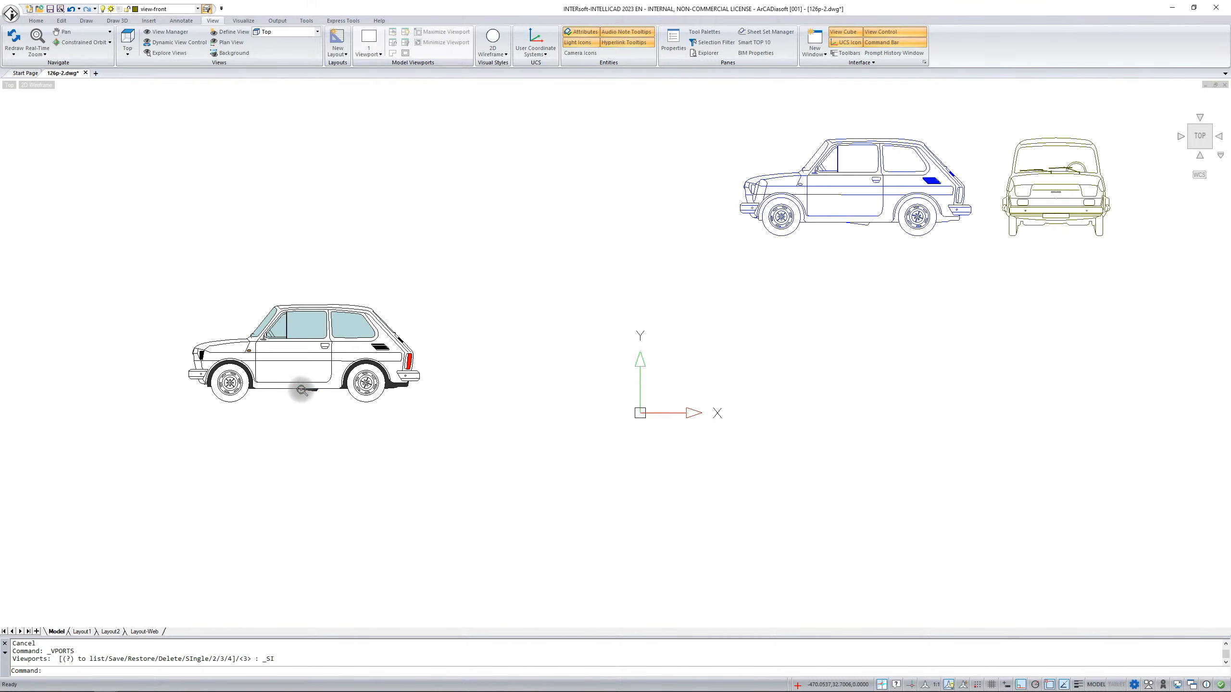
{"action": "scroll", "coordinate": [176, 397], "scroll_direction": "up", "scroll_amount": 1}
{"action": "scroll", "coordinate": [176, 397], "scroll_direction": "up", "scroll_amount": 2}
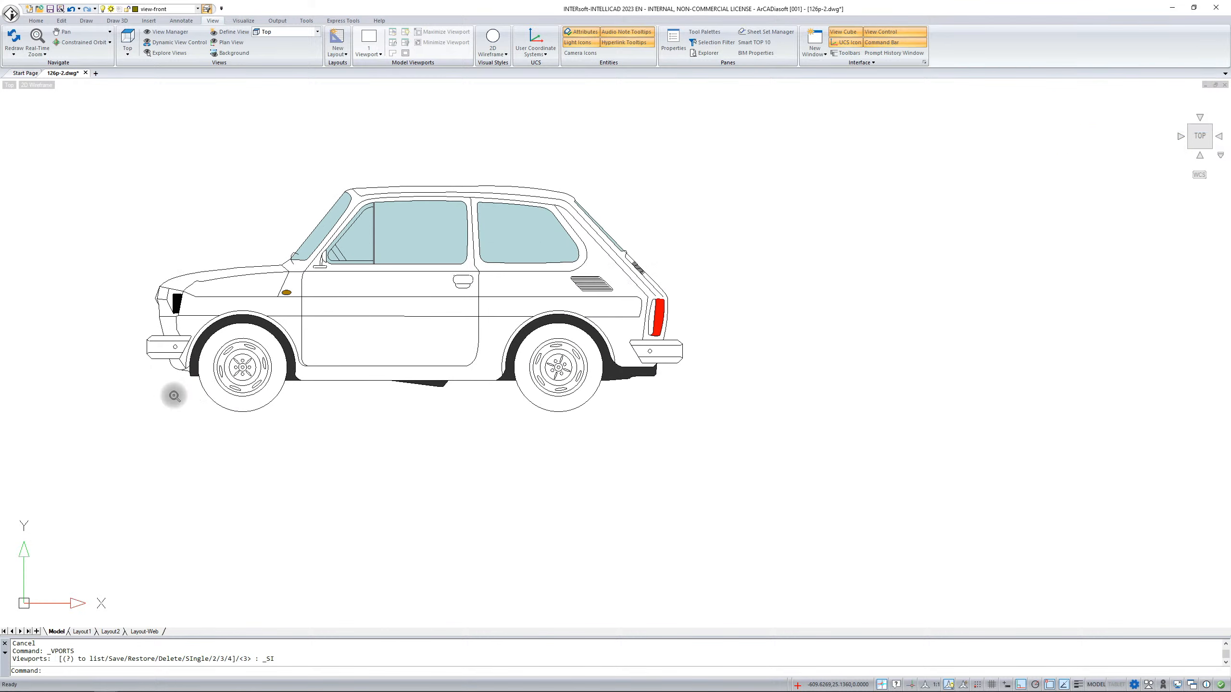
{"action": "middle_click_drag", "start_coordinate": [226, 347], "coordinate": [384, 392]}
{"action": "scroll", "coordinate": [384, 392], "scroll_direction": "up", "scroll_amount": 1}
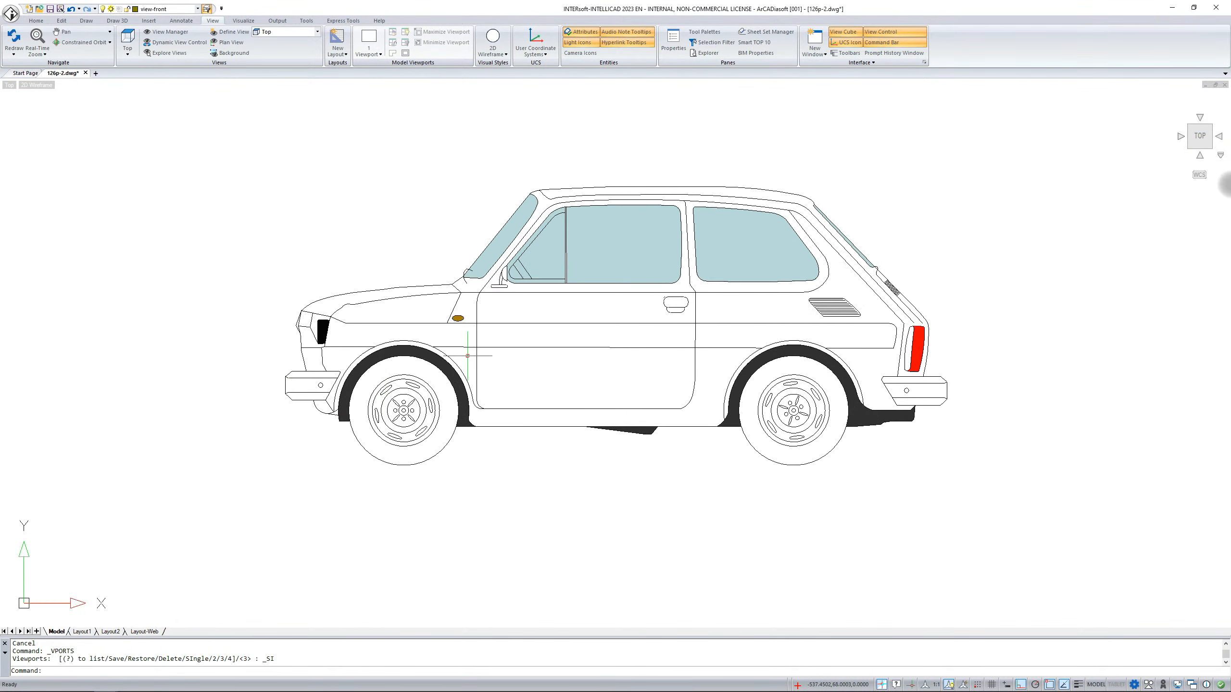
{"action": "scroll", "coordinate": [468, 356], "scroll_direction": "up", "scroll_amount": 1}
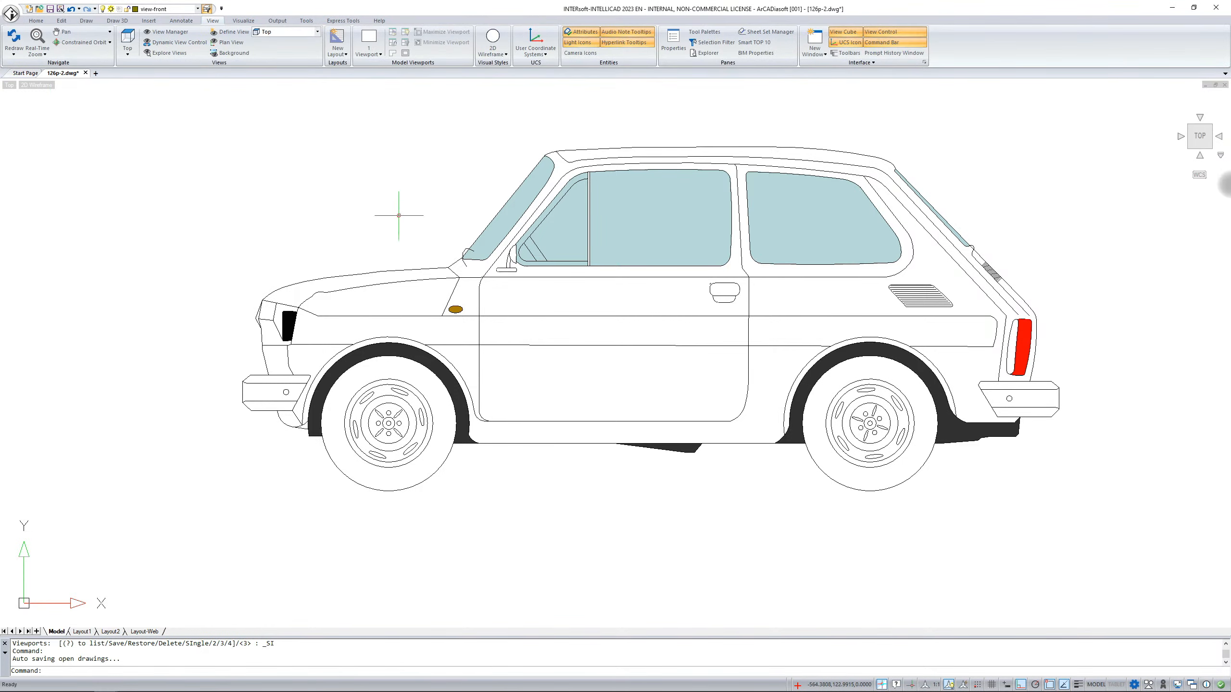
{"action": "scroll", "coordinate": [509, 308], "scroll_direction": "down", "scroll_amount": 1}
{"action": "scroll", "coordinate": [508, 308], "scroll_direction": "up", "scroll_amount": 1}
{"action": "middle_click_drag", "start_coordinate": [373, 184], "coordinate": [352, 214]}
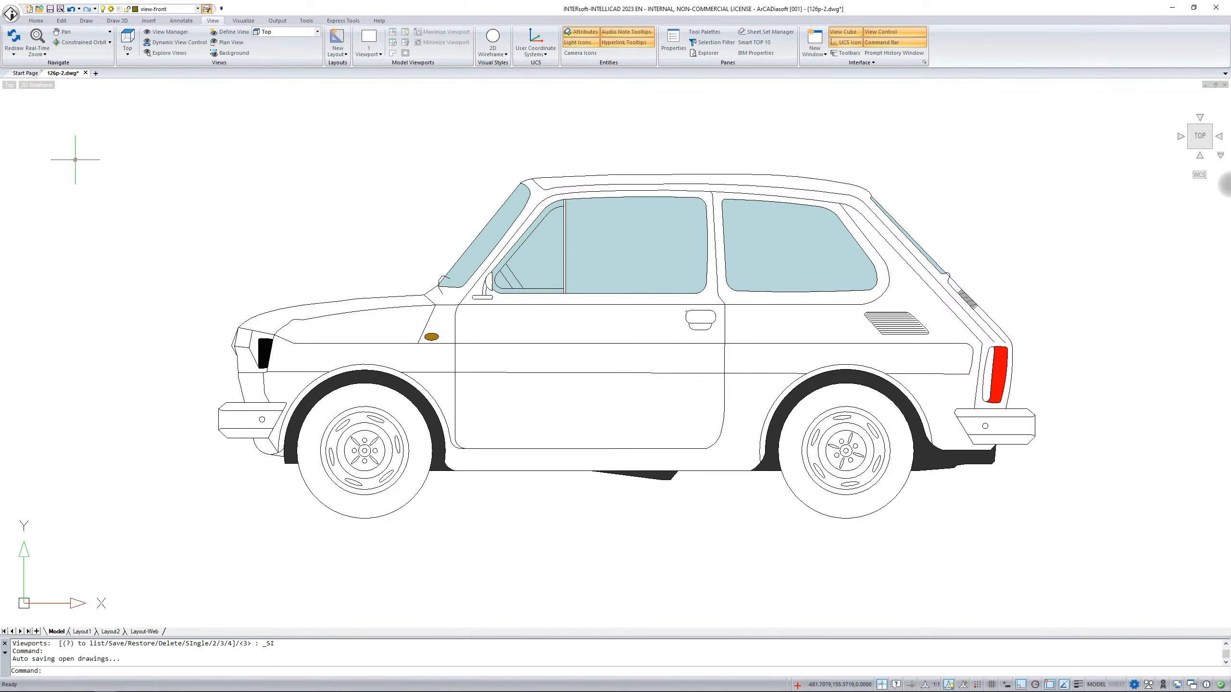
- Open the print settings for the model and review the available printers and paper sizes
{"action": "left_click", "coordinate": [11, 13]}
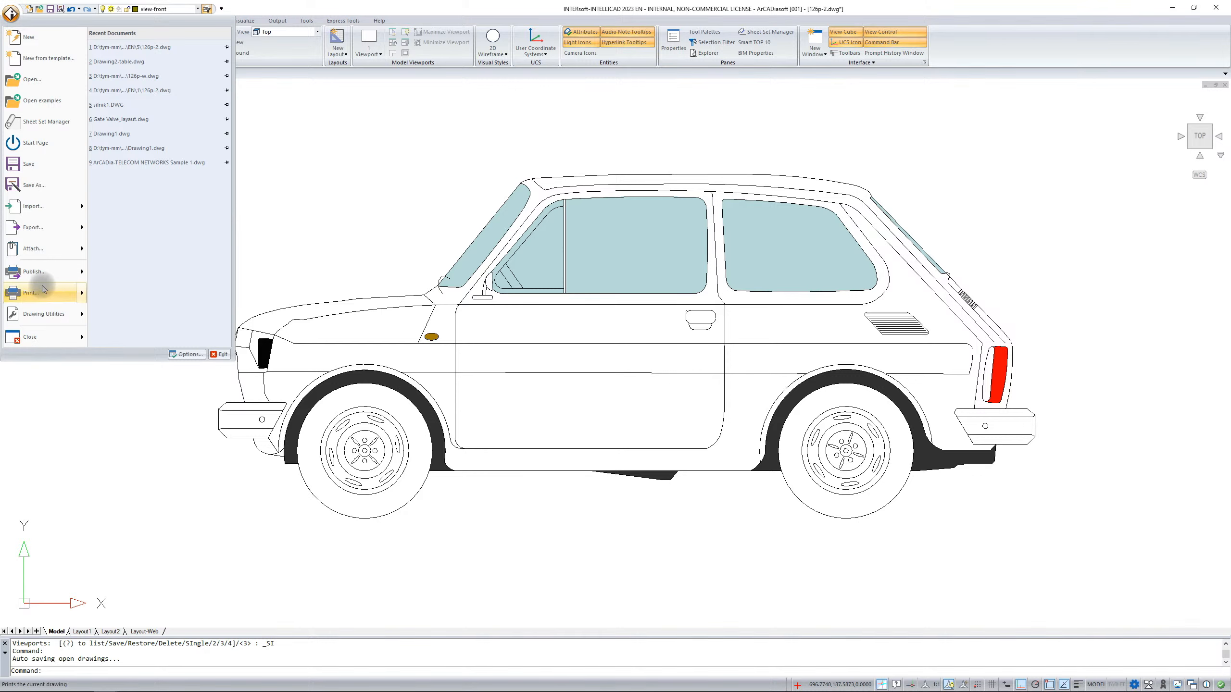
{"action": "mouse_move", "coordinate": [43, 291]}
{"action": "left_click", "coordinate": [123, 38]}
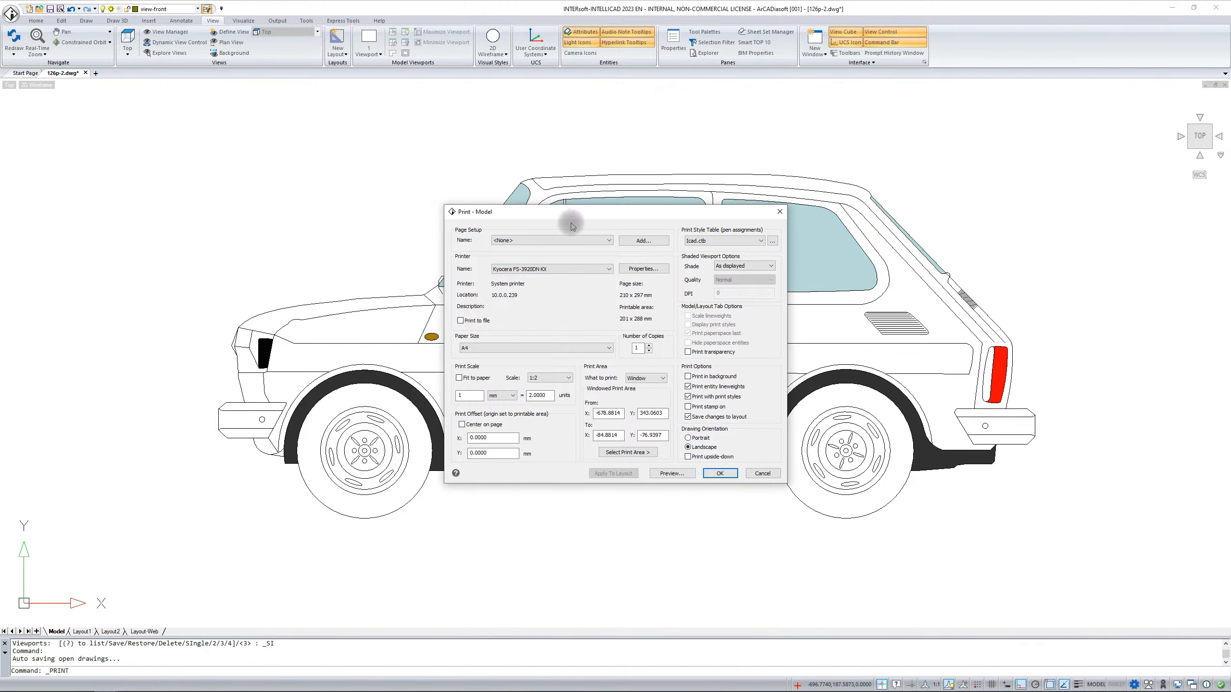
{"action": "left_click", "coordinate": [590, 268]}
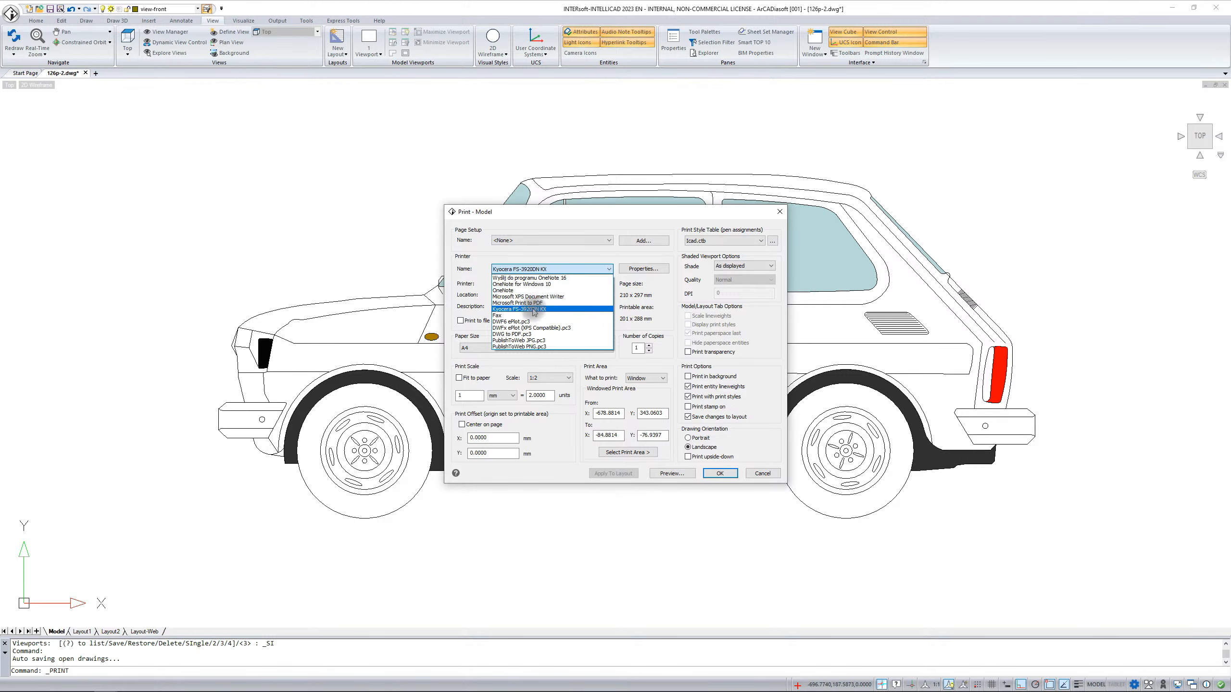
{"action": "left_click", "coordinate": [629, 358]}
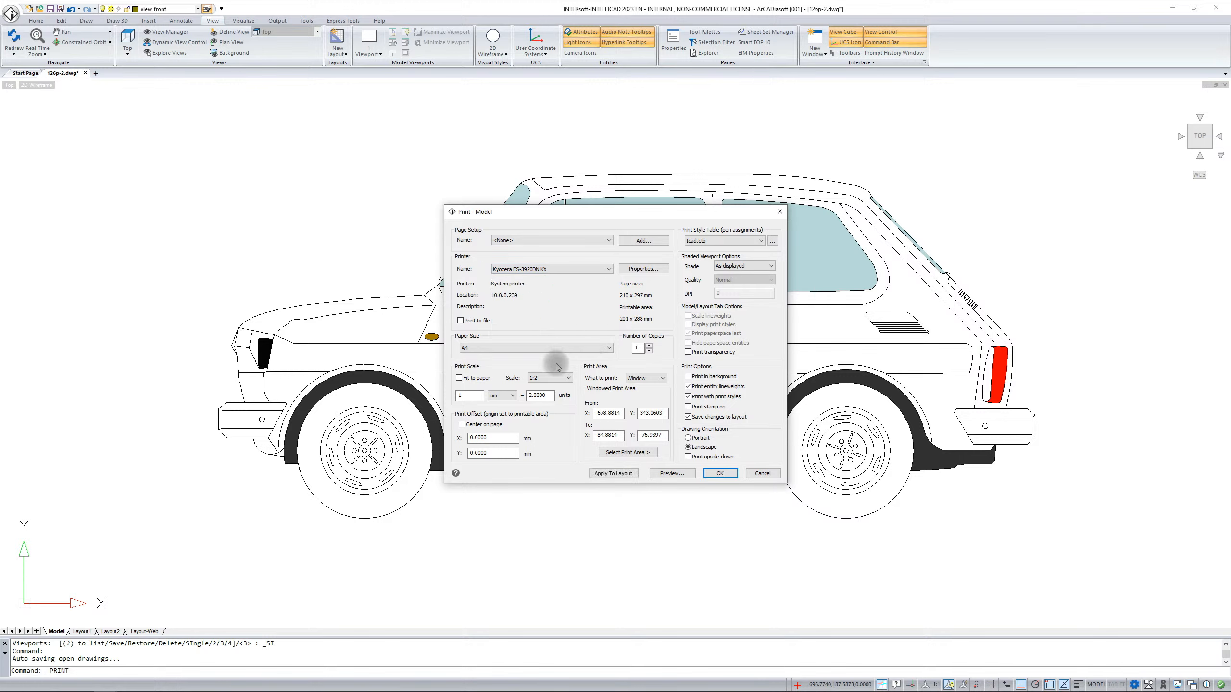
{"action": "left_click", "coordinate": [584, 348]}
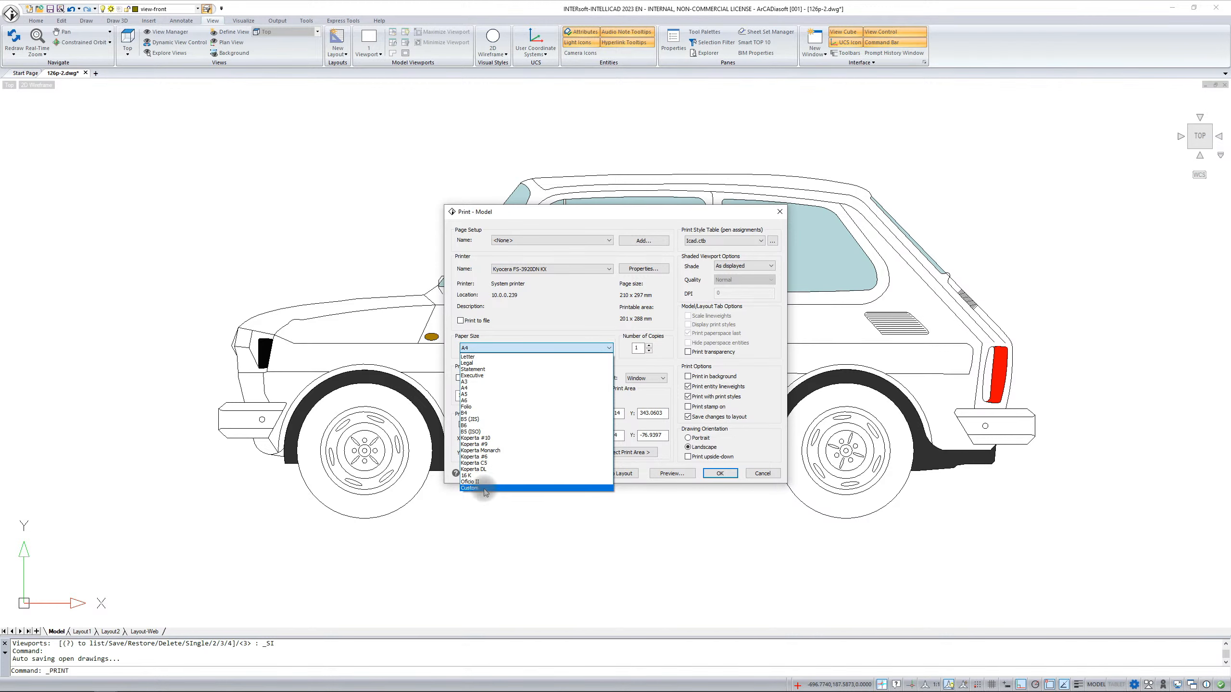
{"action": "left_click", "coordinate": [540, 326]}
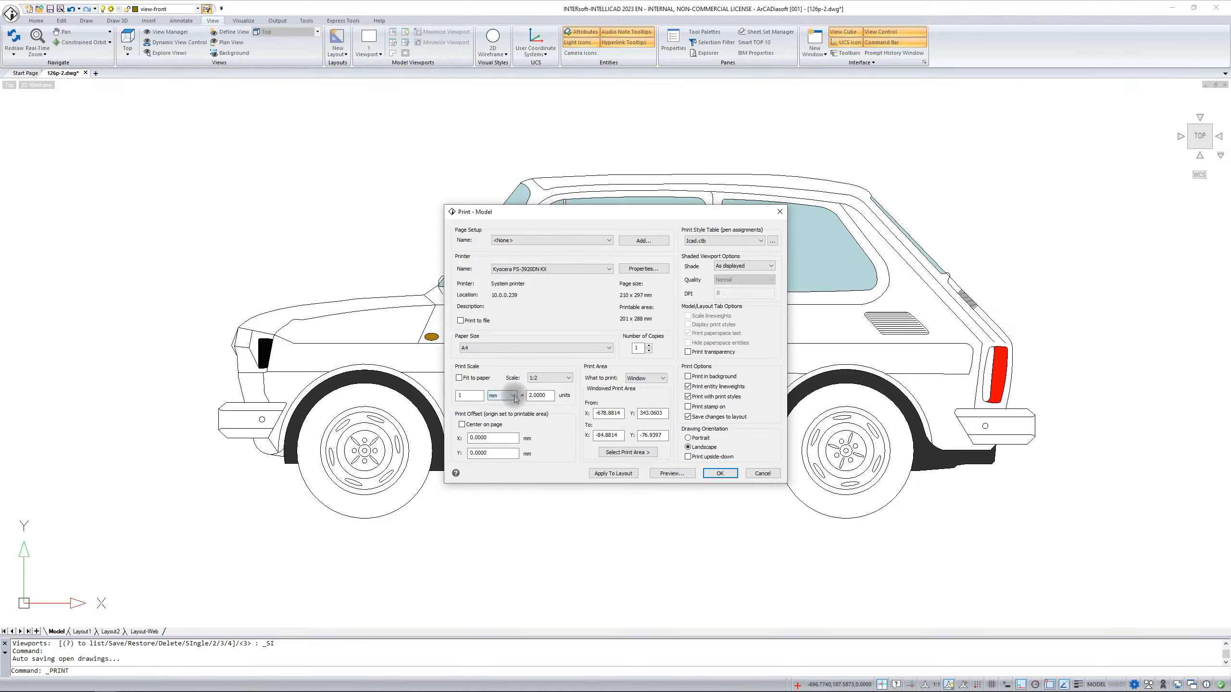
- Set the print scale to 1 mm = 5 units
{"action": "left_click", "coordinate": [563, 378]}
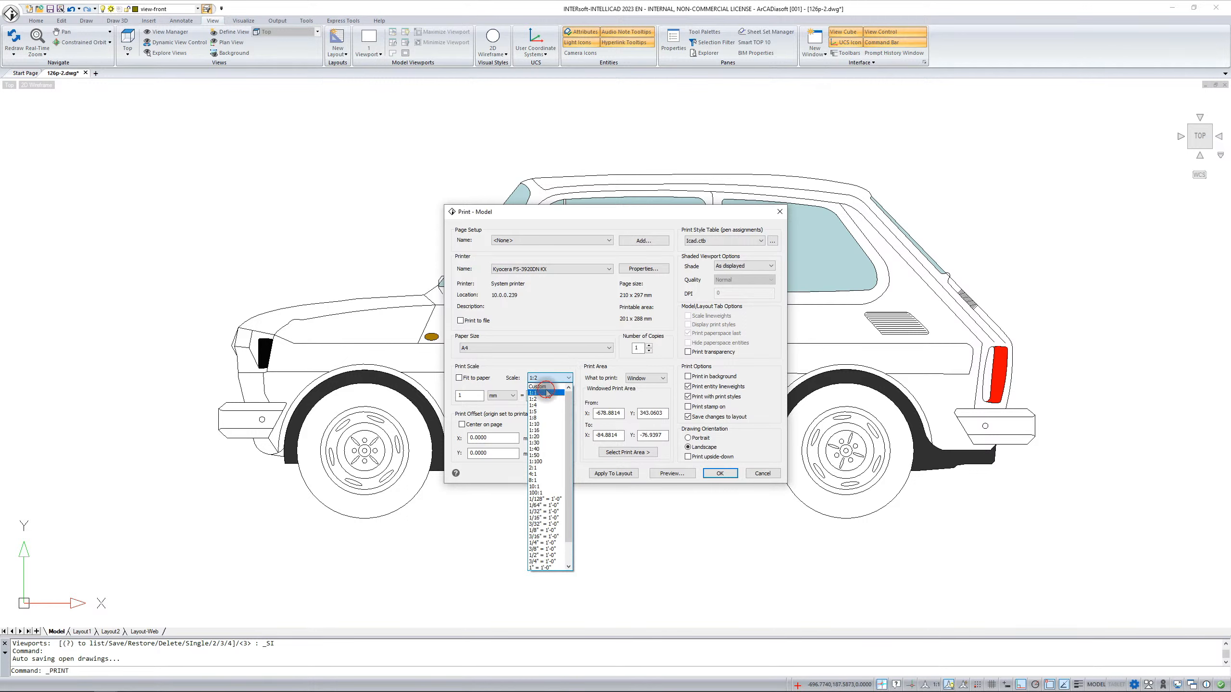
{"action": "left_click", "coordinate": [538, 386]}
{"action": "left_click", "coordinate": [512, 395]}
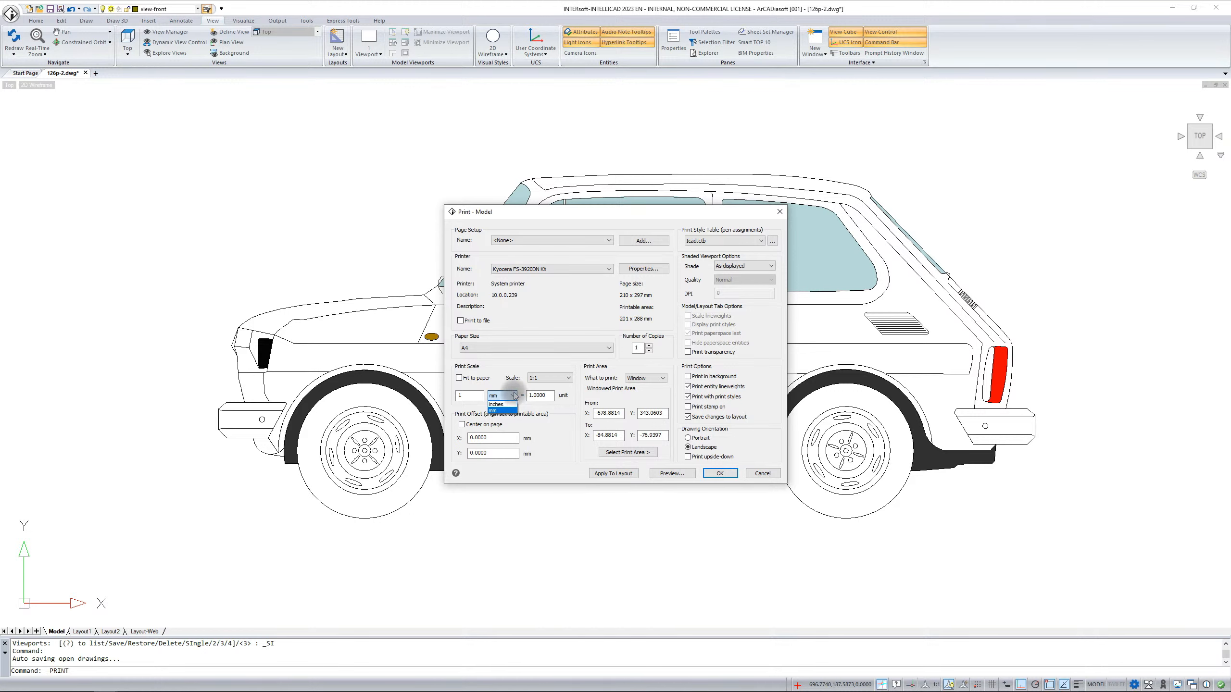
{"action": "left_click", "coordinate": [514, 396]}
{"action": "left_click", "coordinate": [547, 395]}
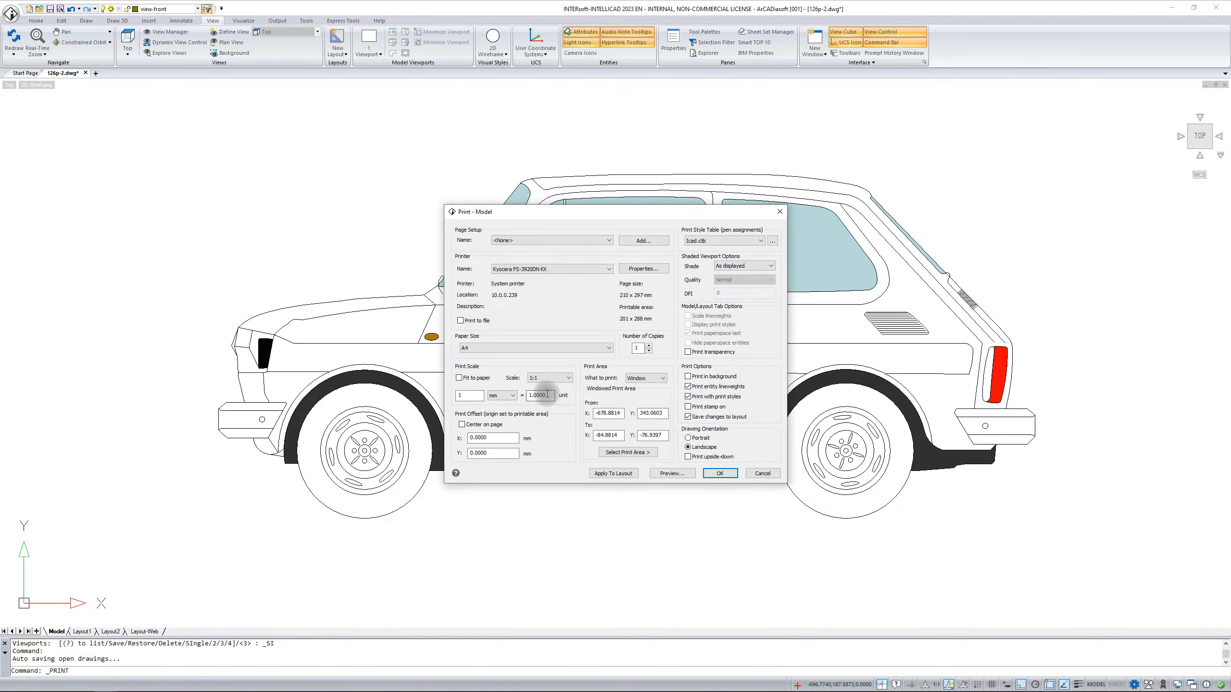
{"action": "left_click_drag", "start_coordinate": [547, 395], "coordinate": [505, 394]}
{"action": "left_click", "coordinate": [556, 377]}
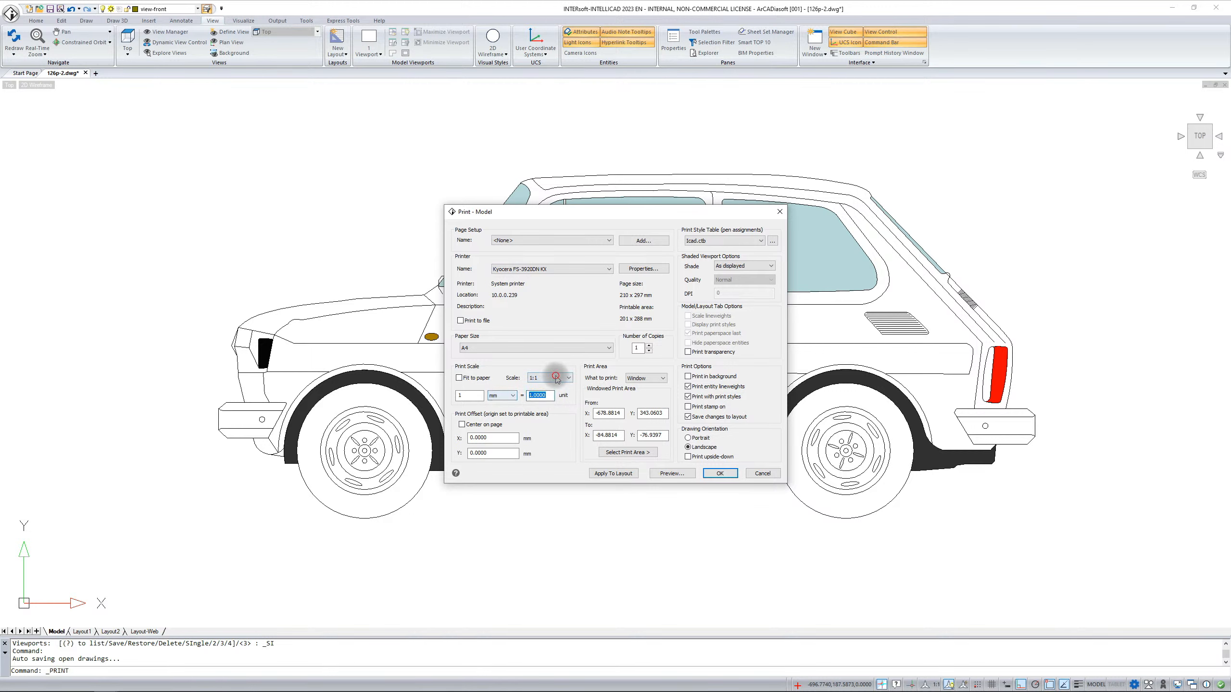
{"action": "left_click", "coordinate": [549, 393]}
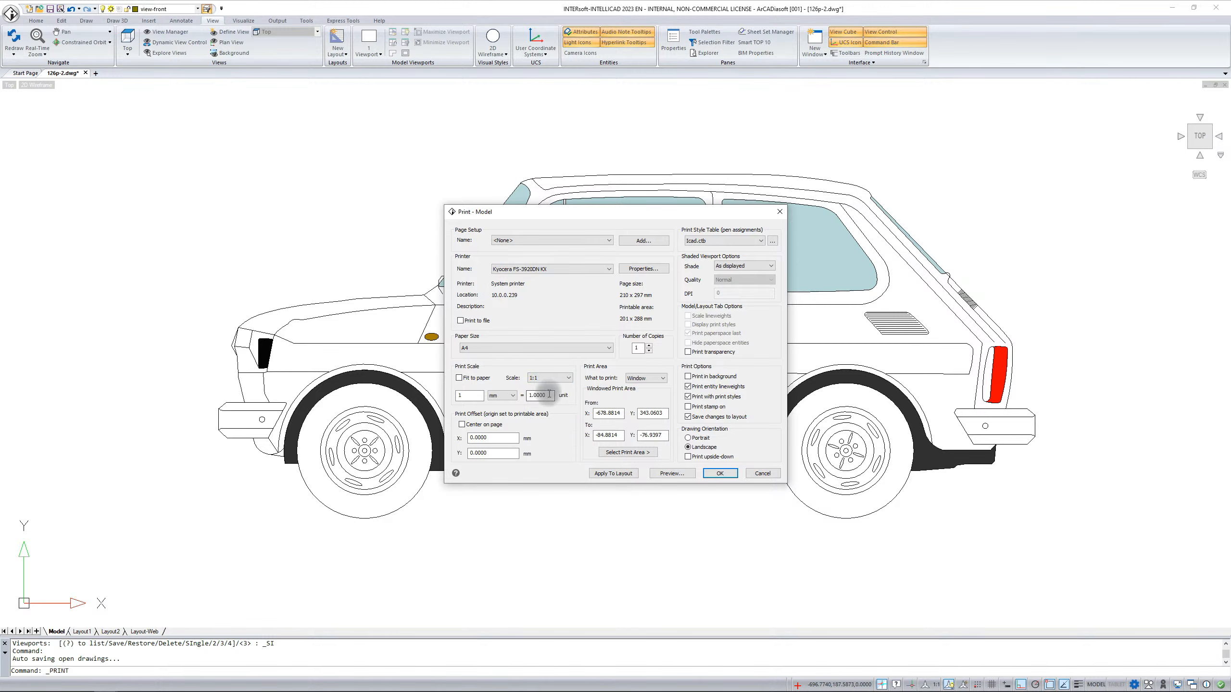
{"action": "left_click_drag", "start_coordinate": [548, 394], "coordinate": [499, 395]}
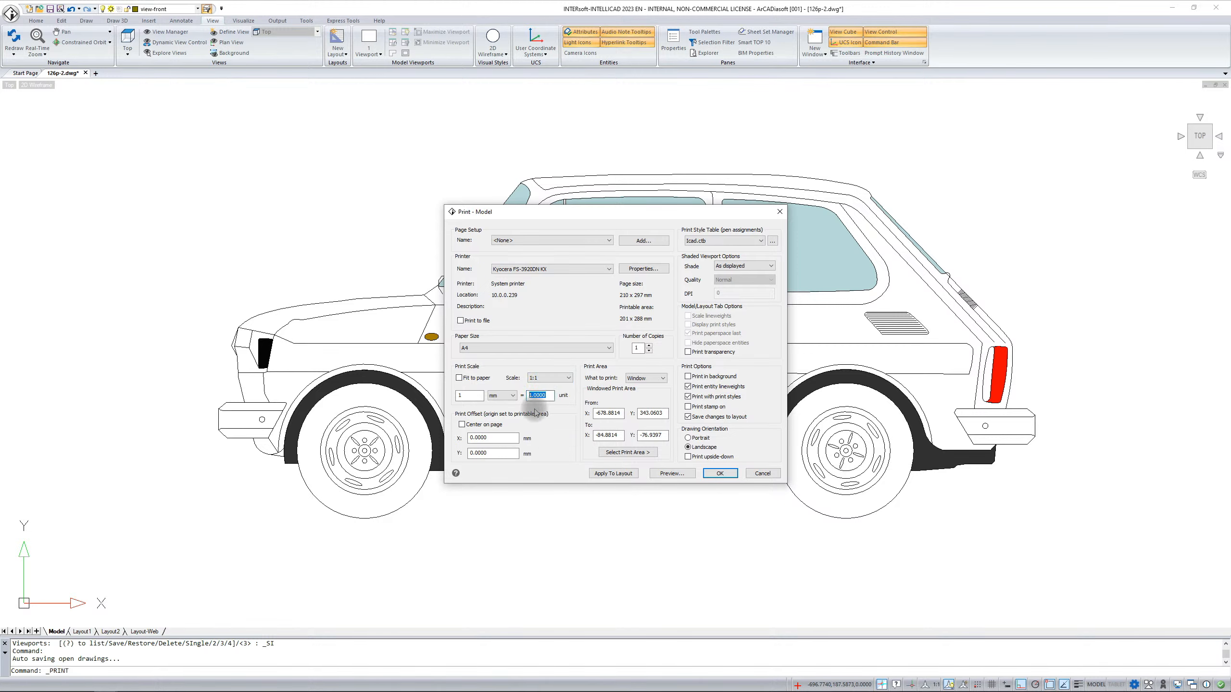
{"action": "type", "text": "5"}
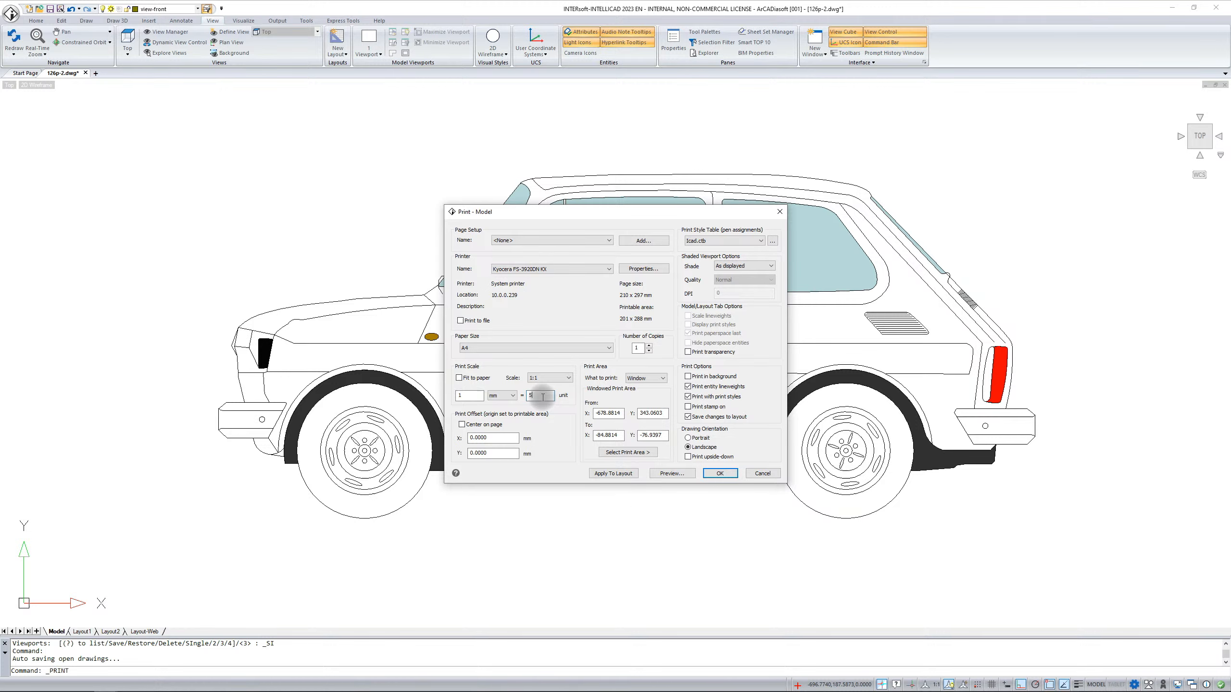
{"action": "double_click", "coordinate": [539, 396]}
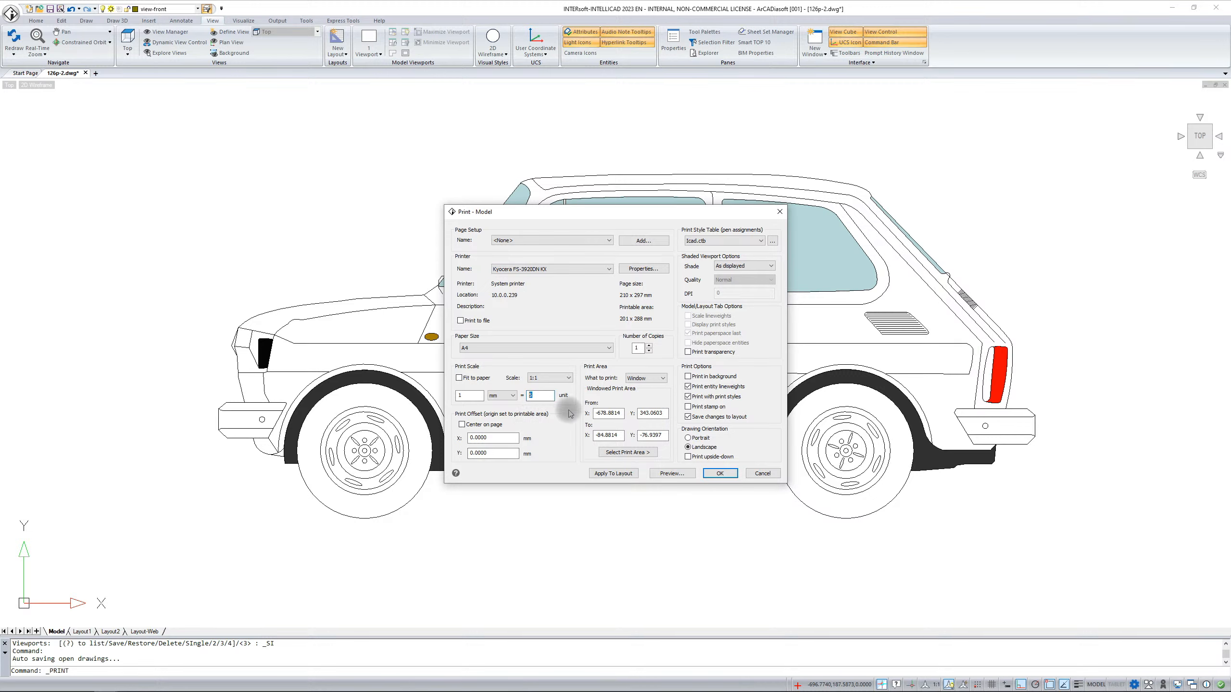
- Set the print area to Window and define it around the filled side view, from about -688.5,196.2 to -242.3,-40.8
{"action": "left_click", "coordinate": [649, 379]}
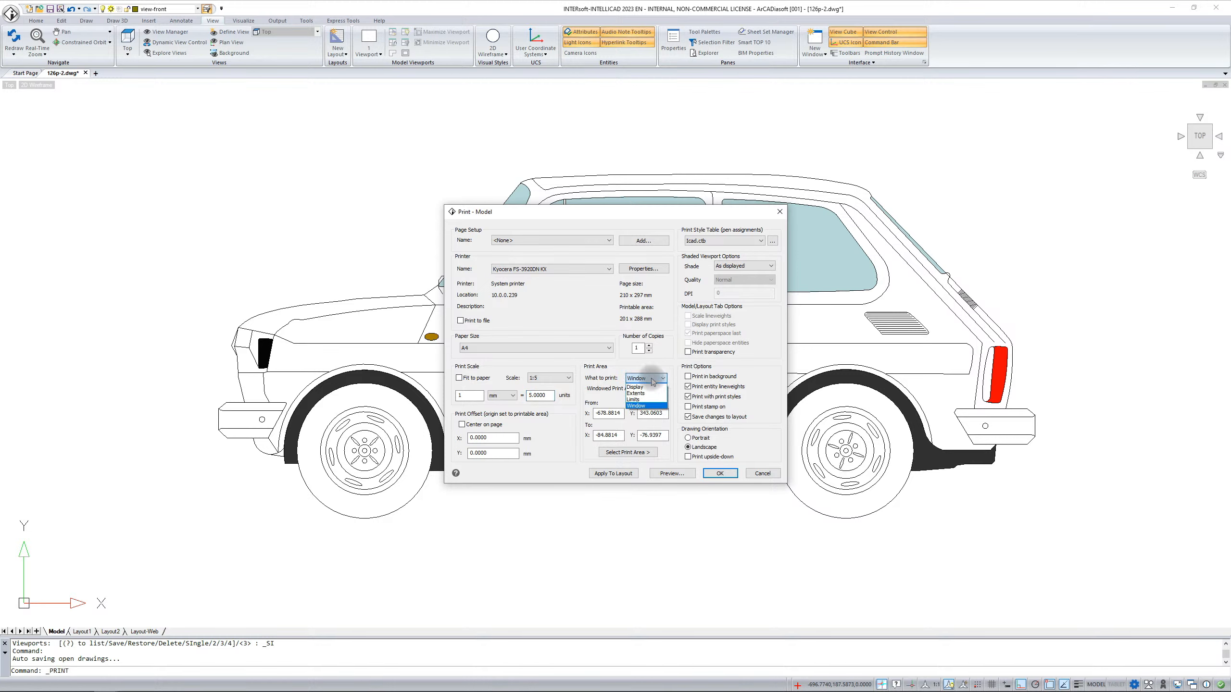
{"action": "left_click", "coordinate": [635, 406]}
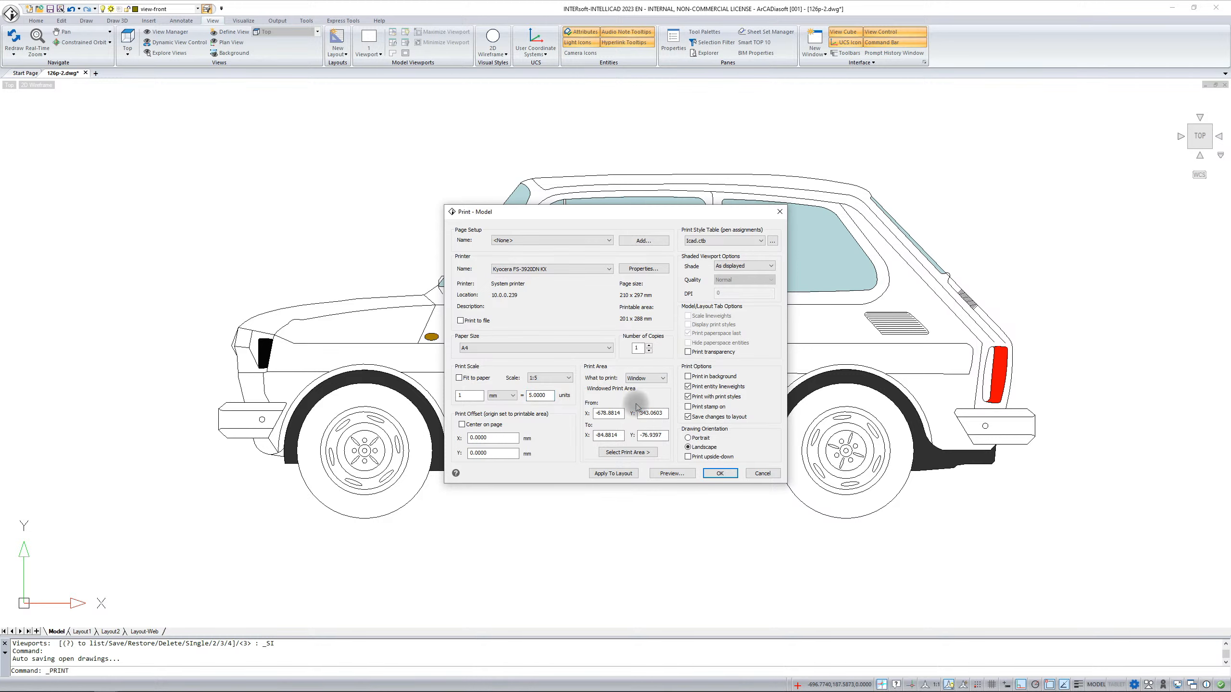
{"action": "left_click", "coordinate": [629, 452]}
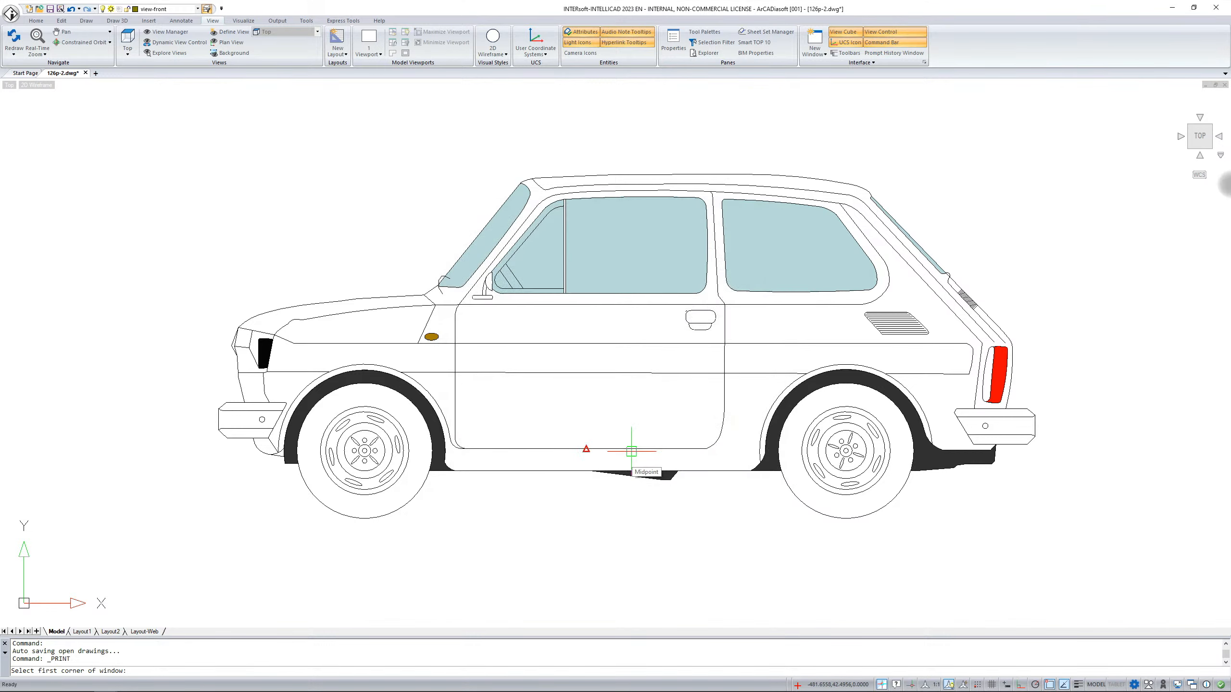
{"action": "scroll", "coordinate": [632, 452], "scroll_direction": "down", "scroll_amount": 2}
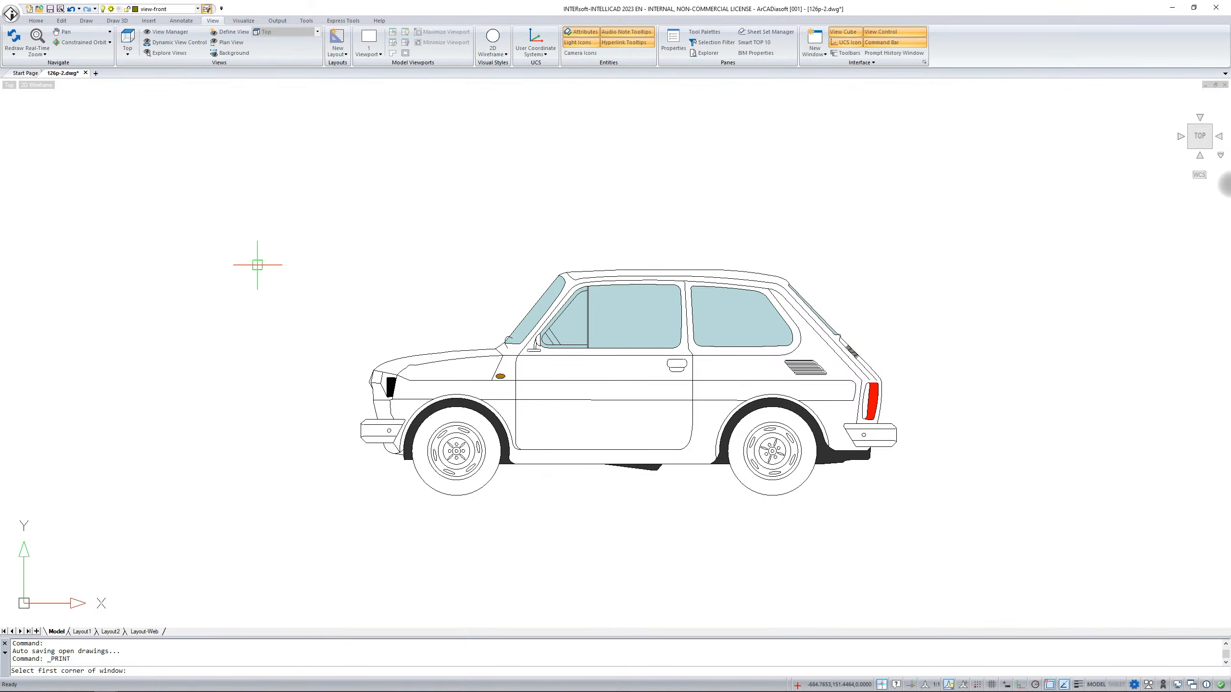
{"action": "left_click", "coordinate": [254, 192]}
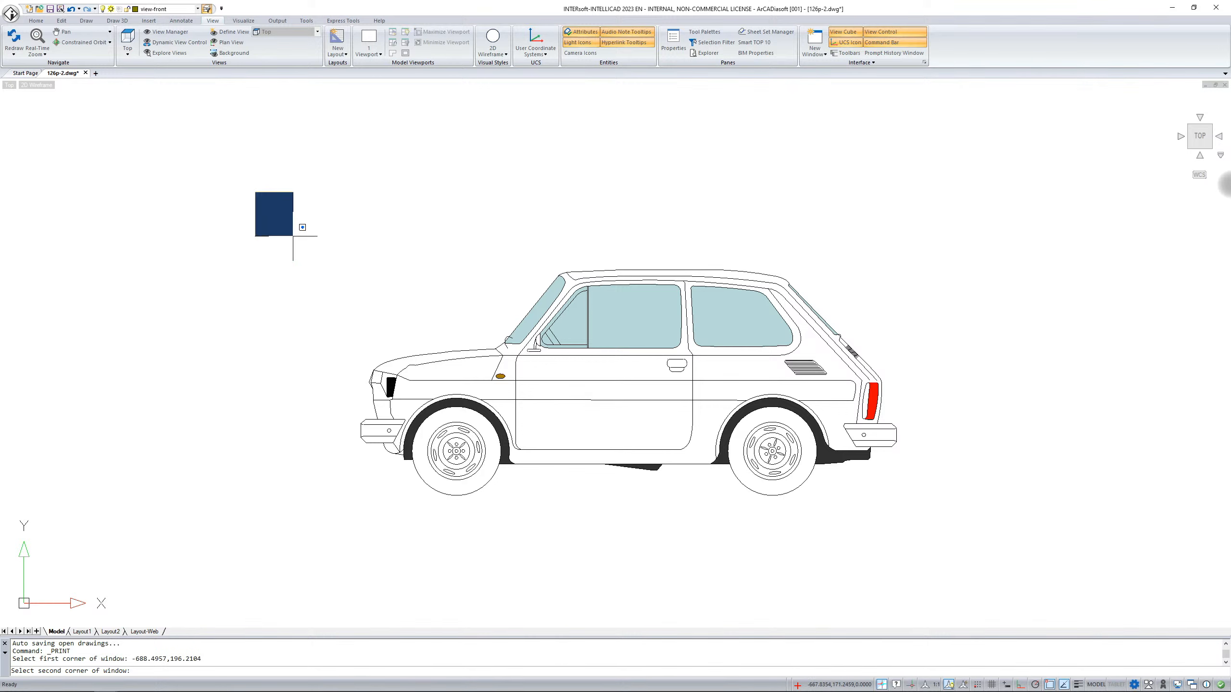
{"action": "left_click", "coordinate": [1002, 589]}
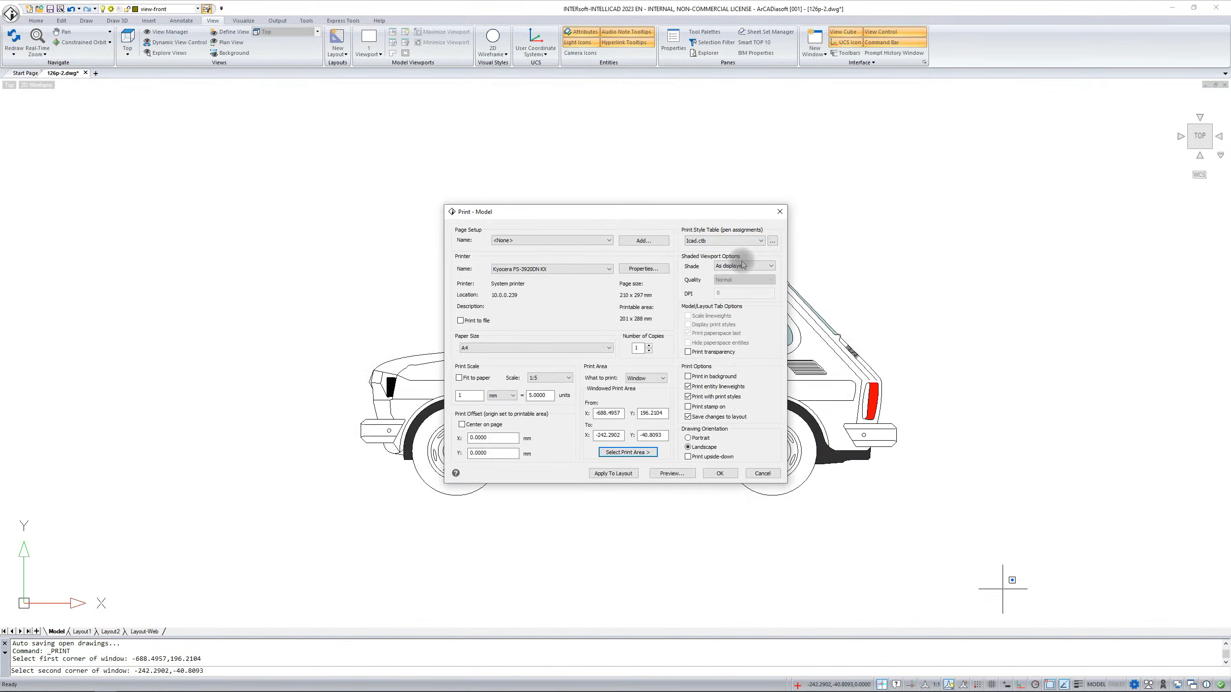
- Review the available print style tables and the colour properties in the Icad.ctb table
{"action": "left_click", "coordinate": [761, 241]}
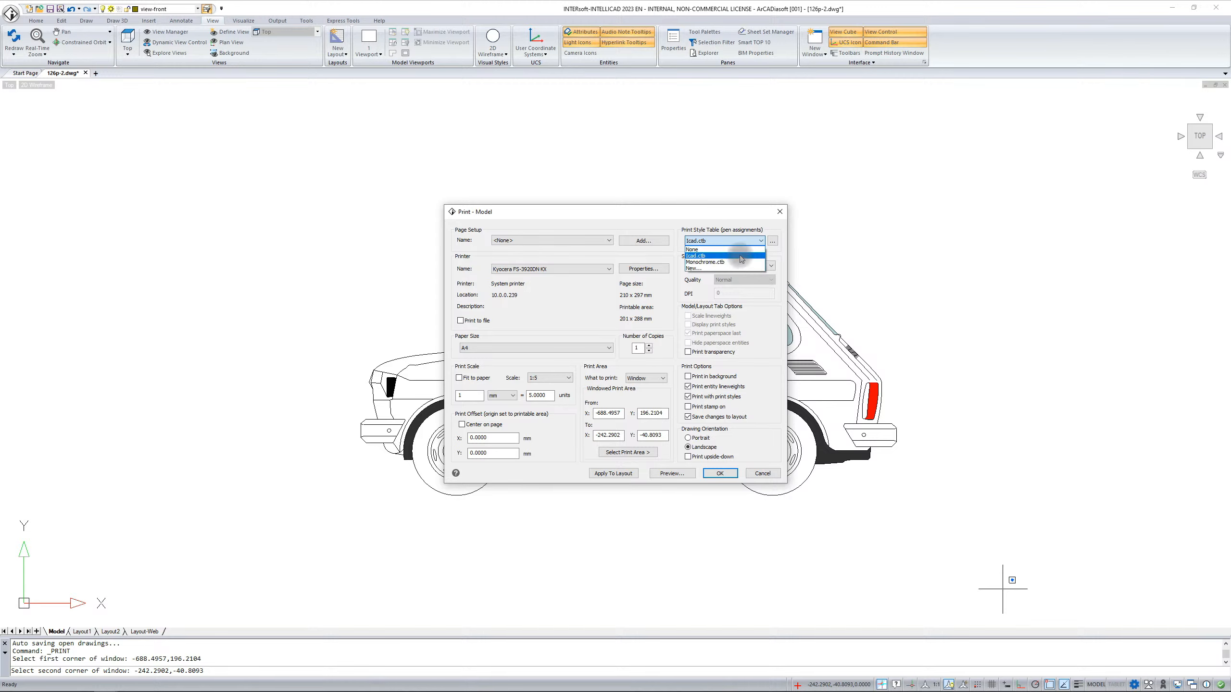
{"action": "left_click", "coordinate": [734, 225]}
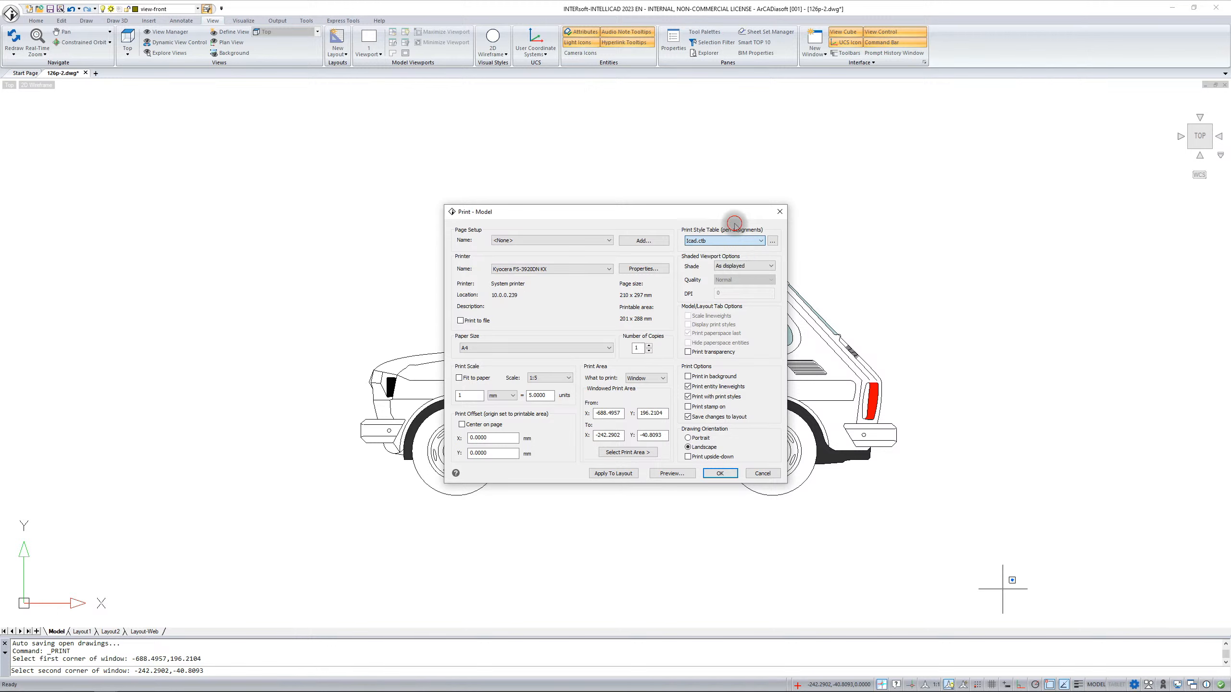
{"action": "left_click", "coordinate": [773, 241]}
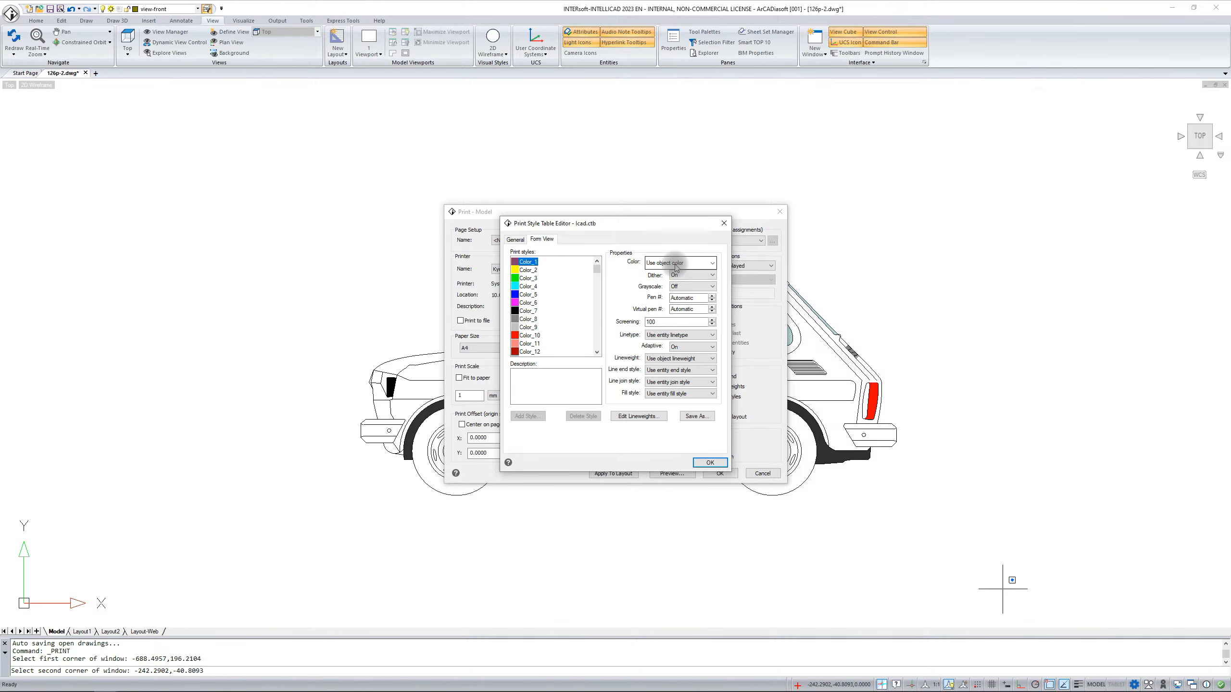
{"action": "left_click", "coordinate": [709, 464]}
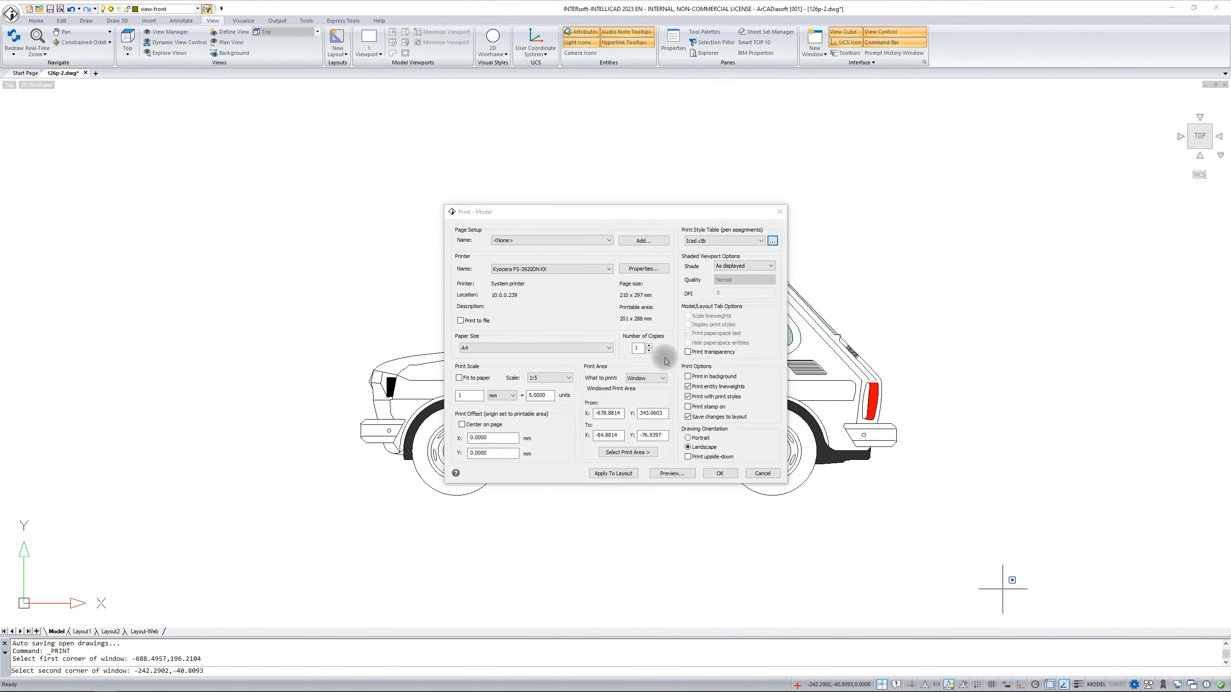
- Choose the Monochrome.ctb print style table for the model without assigning it to all layouts
{"action": "left_click", "coordinate": [761, 241]}
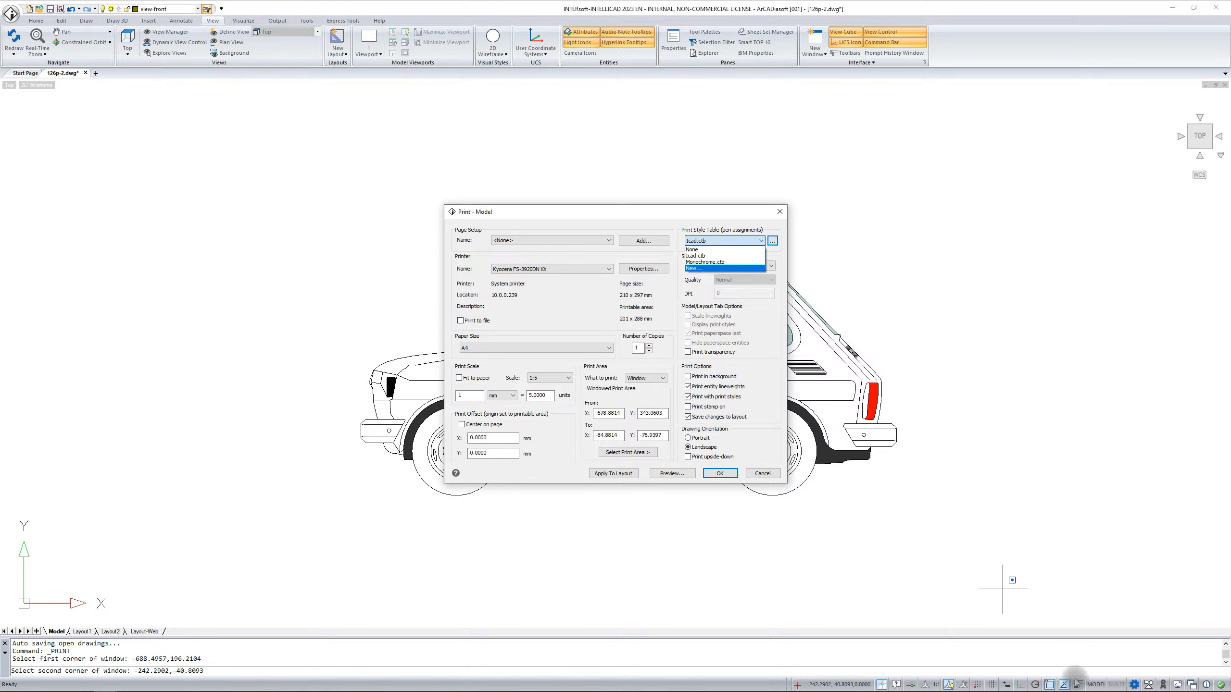
{"action": "left_click", "coordinate": [709, 262]}
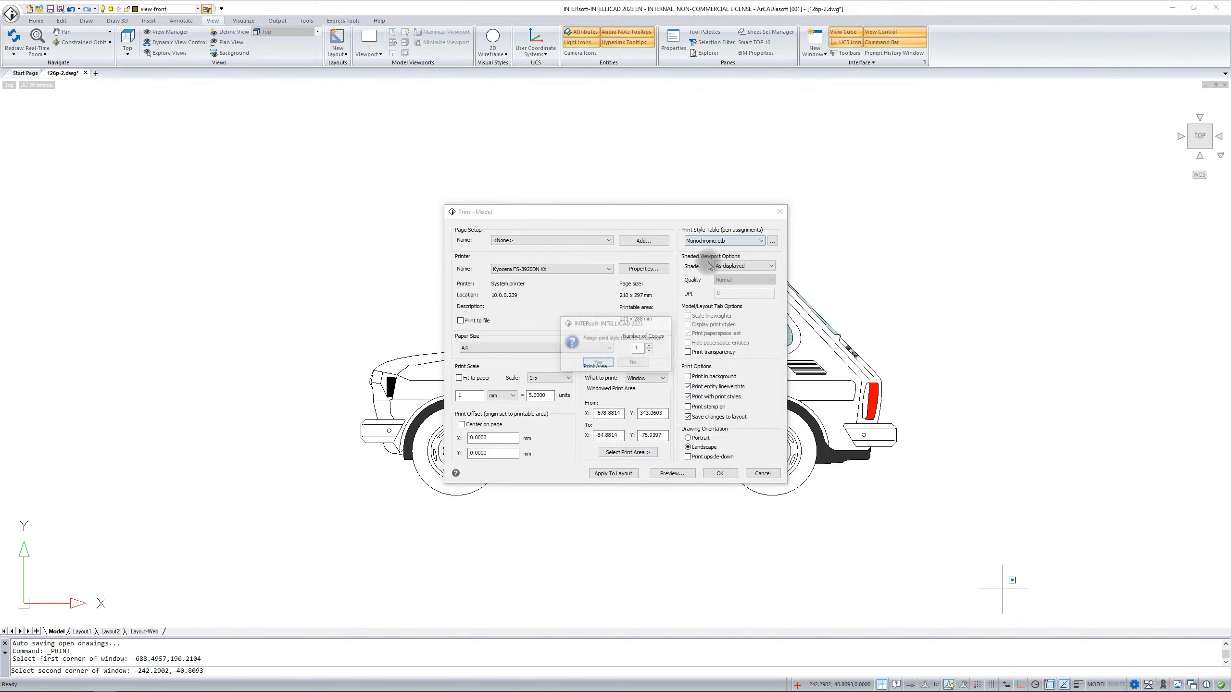
{"action": "left_click", "coordinate": [632, 362]}
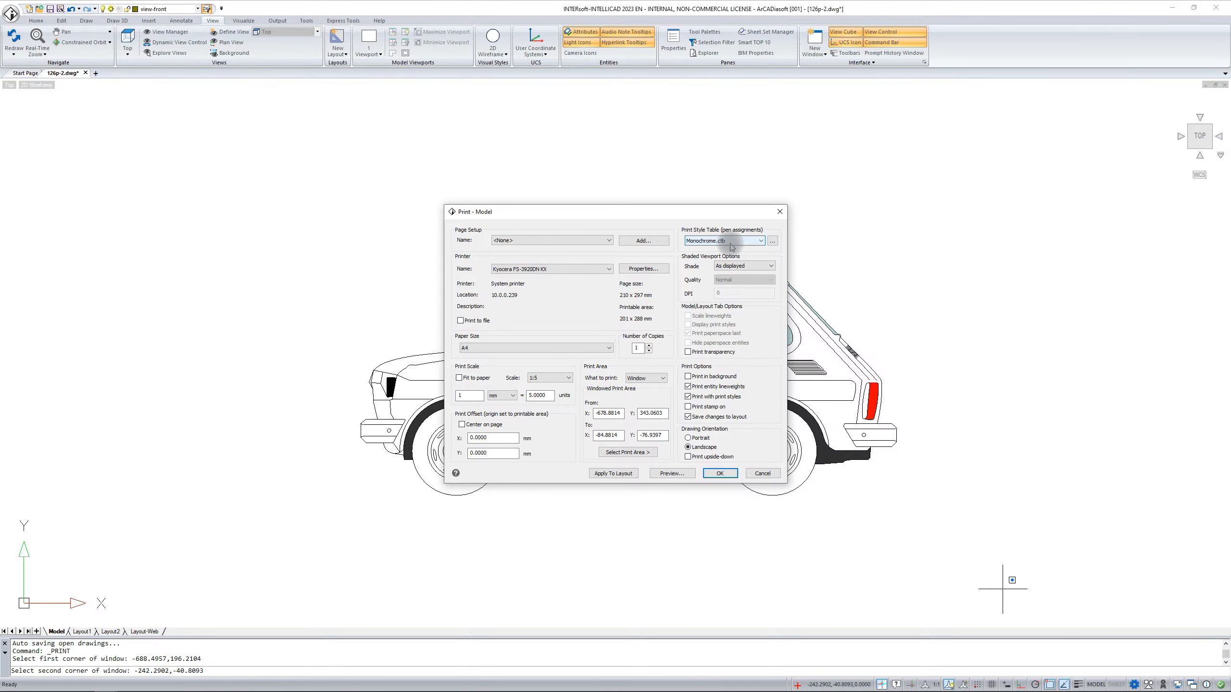
- Examine the colour styles and their properties in the Monochrome.ctb print style table
{"action": "left_click", "coordinate": [772, 241]}
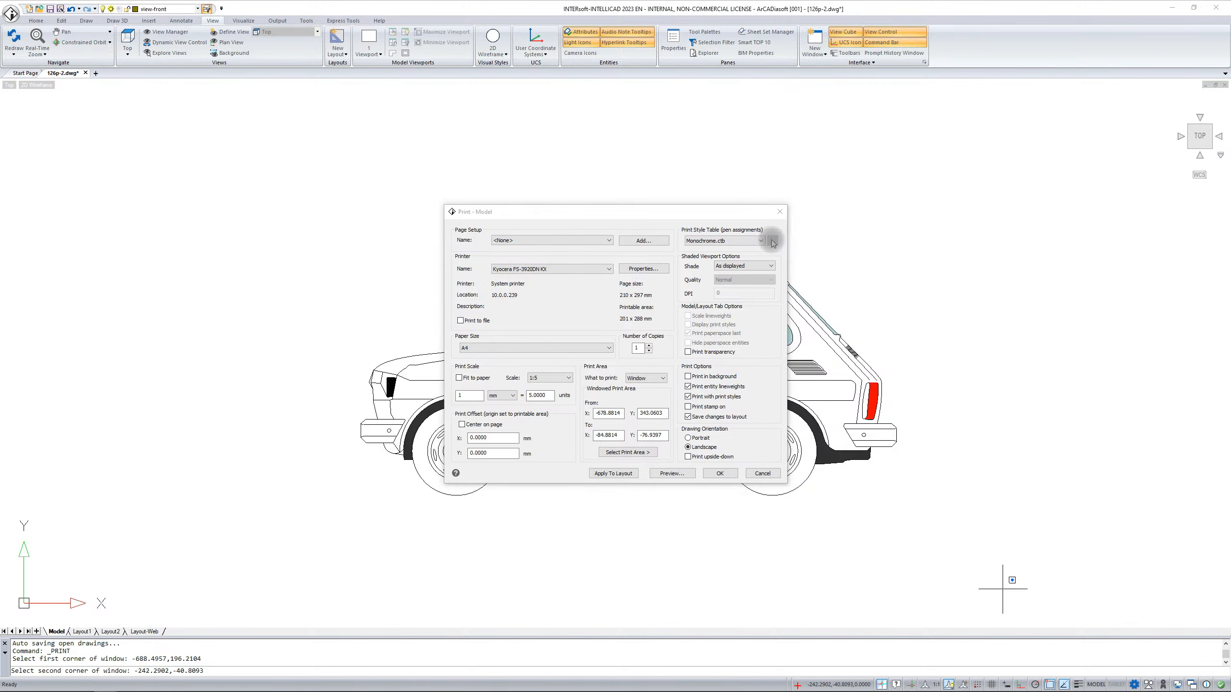
{"action": "left_click", "coordinate": [631, 272]}
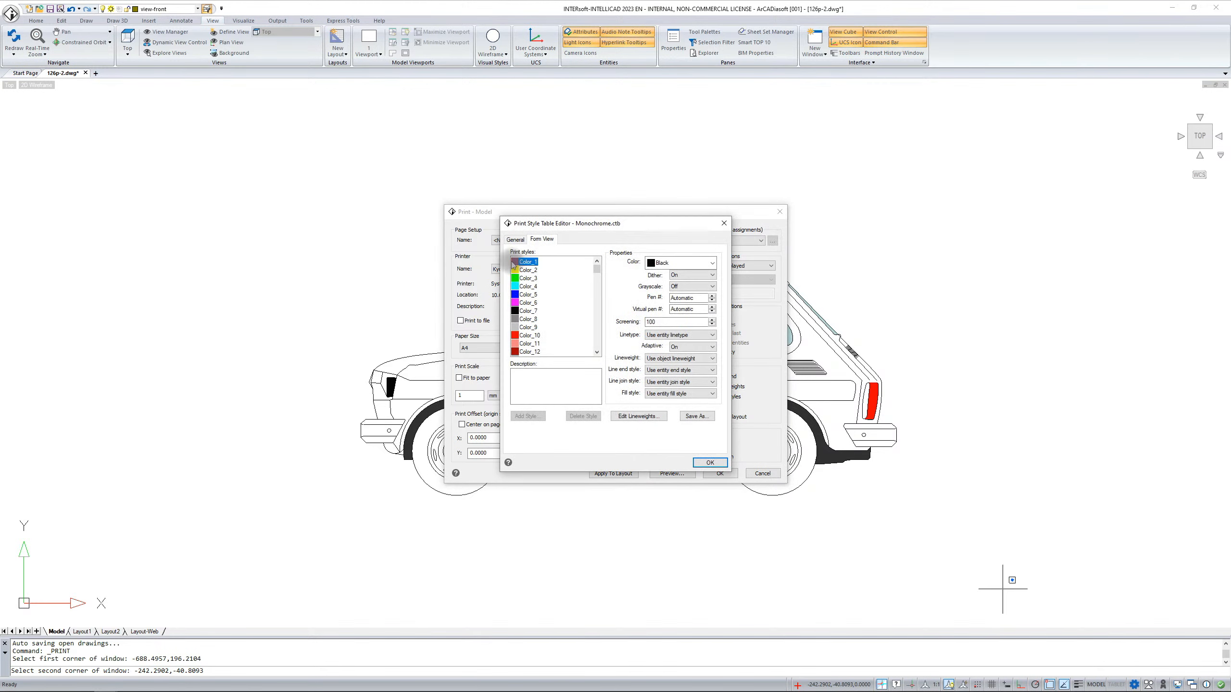
{"action": "scroll", "coordinate": [531, 310], "scroll_direction": "down", "scroll_amount": 2}
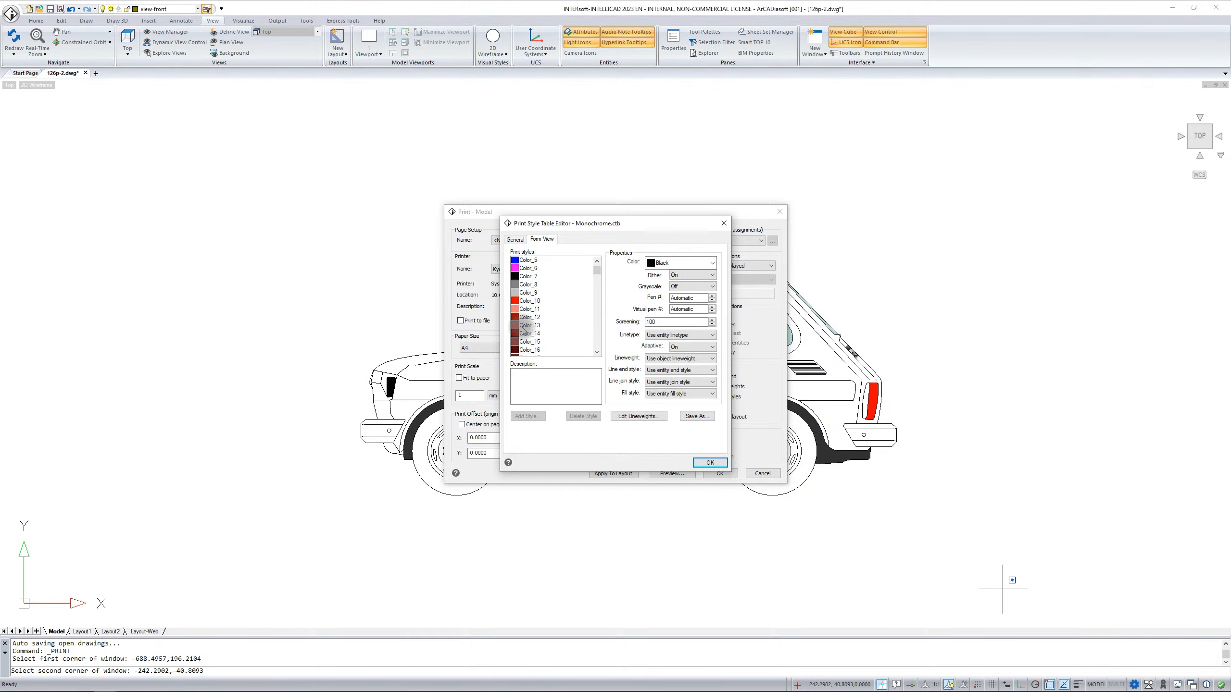
{"action": "mouse_move", "coordinate": [599, 273]}
{"action": "left_mouse_down"}
{"action": "mouse_move", "coordinate": [600, 353]}
{"action": "mouse_move", "coordinate": [599, 261]}
{"action": "left_mouse_up"}
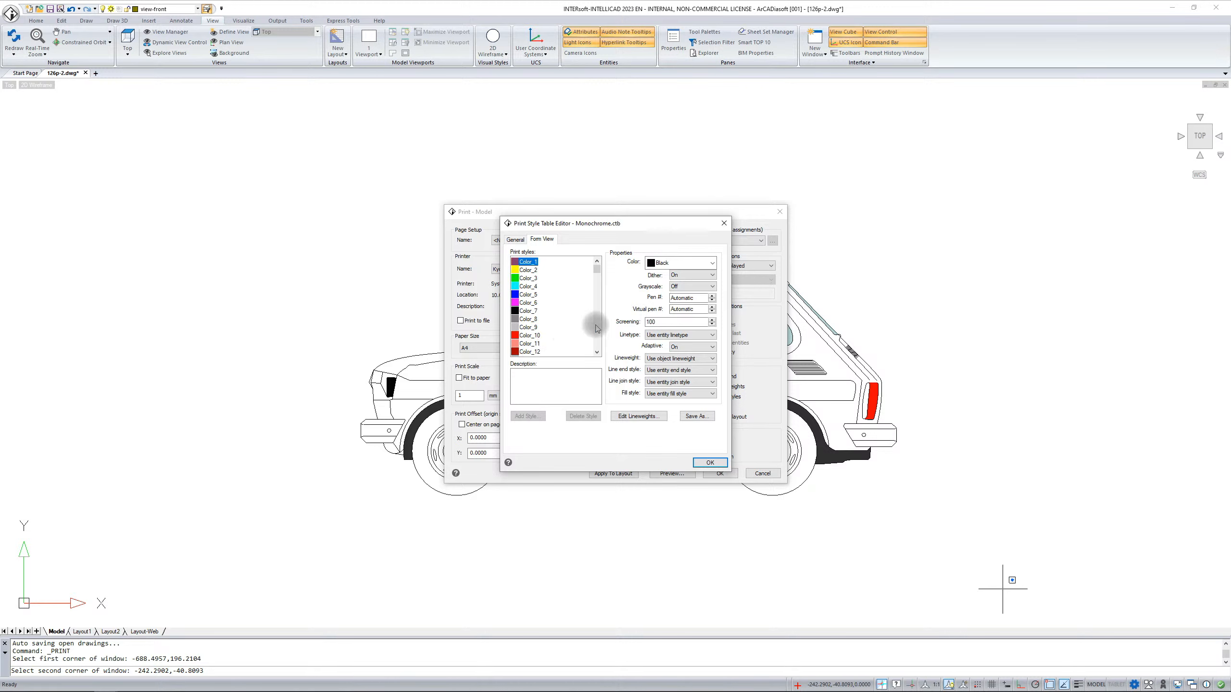
{"action": "left_click", "coordinate": [710, 463]}
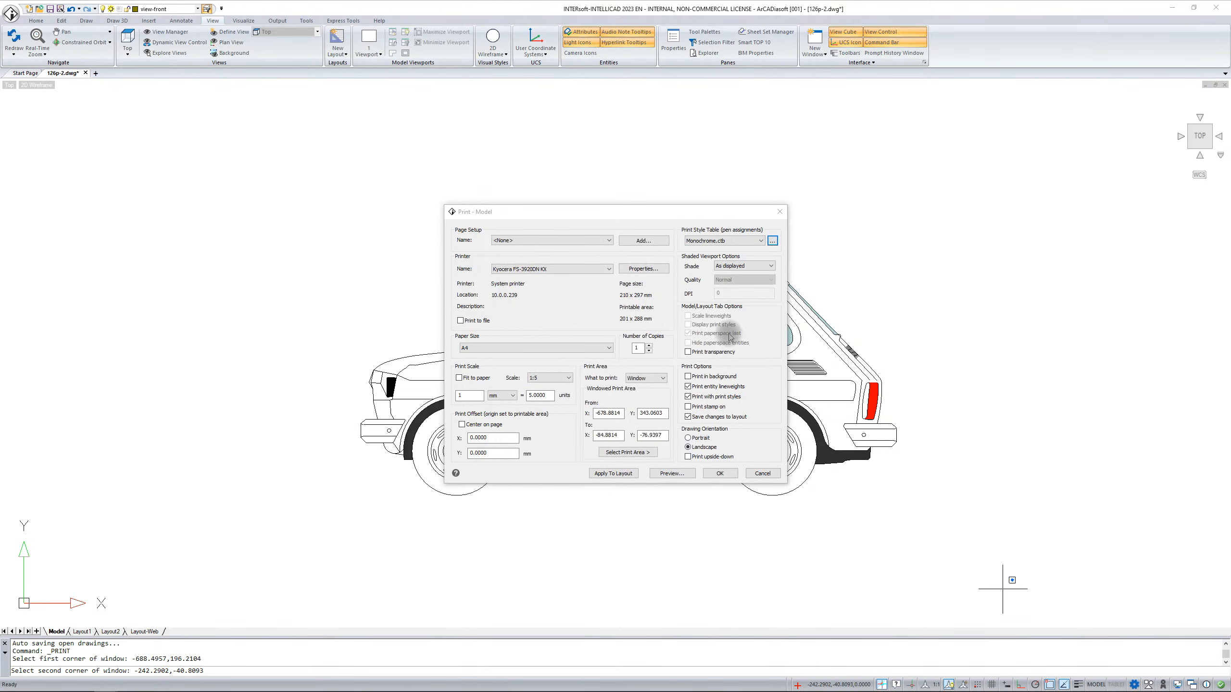
- Check the print style table list again, preview the side view with Monochrome.ctb, and leave the print settings without printing
{"action": "left_click", "coordinate": [761, 241]}
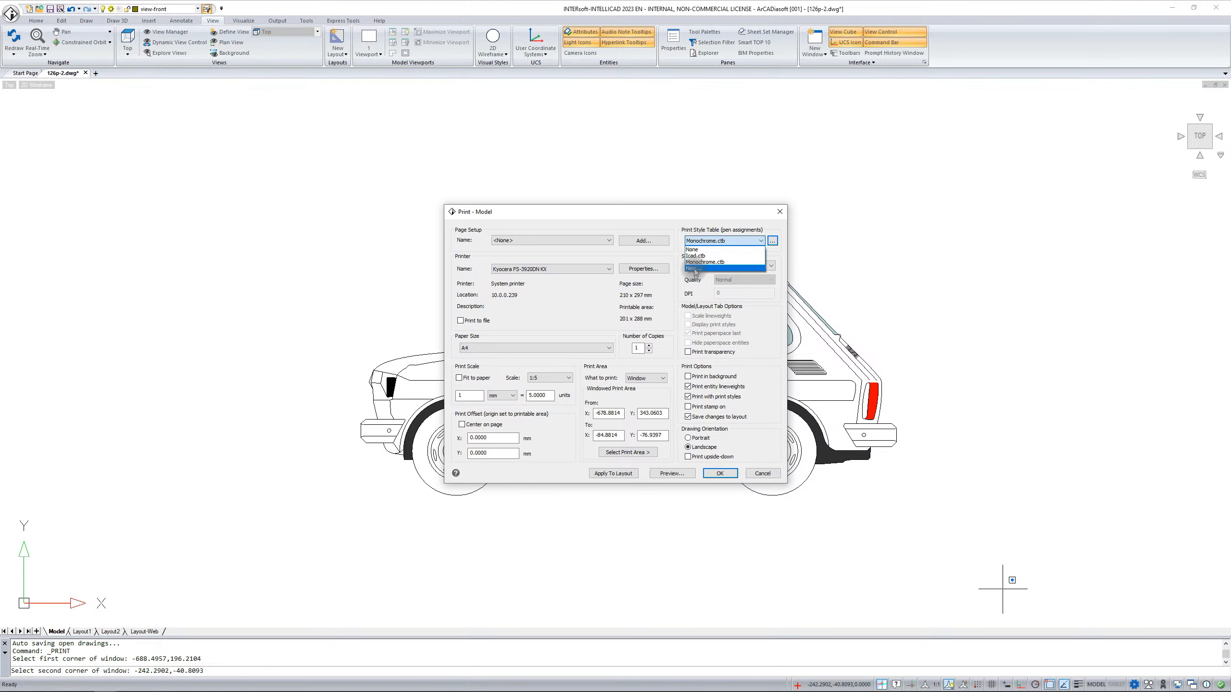
{"action": "left_click", "coordinate": [729, 270]}
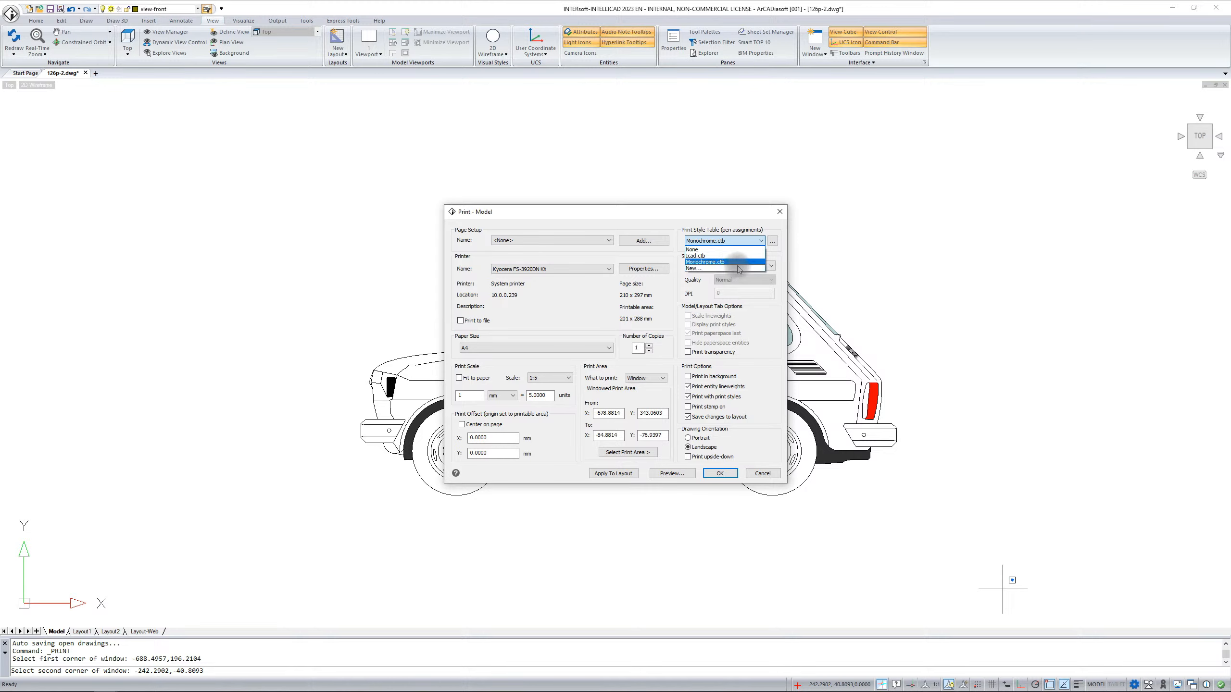
{"action": "left_click", "coordinate": [727, 223]}
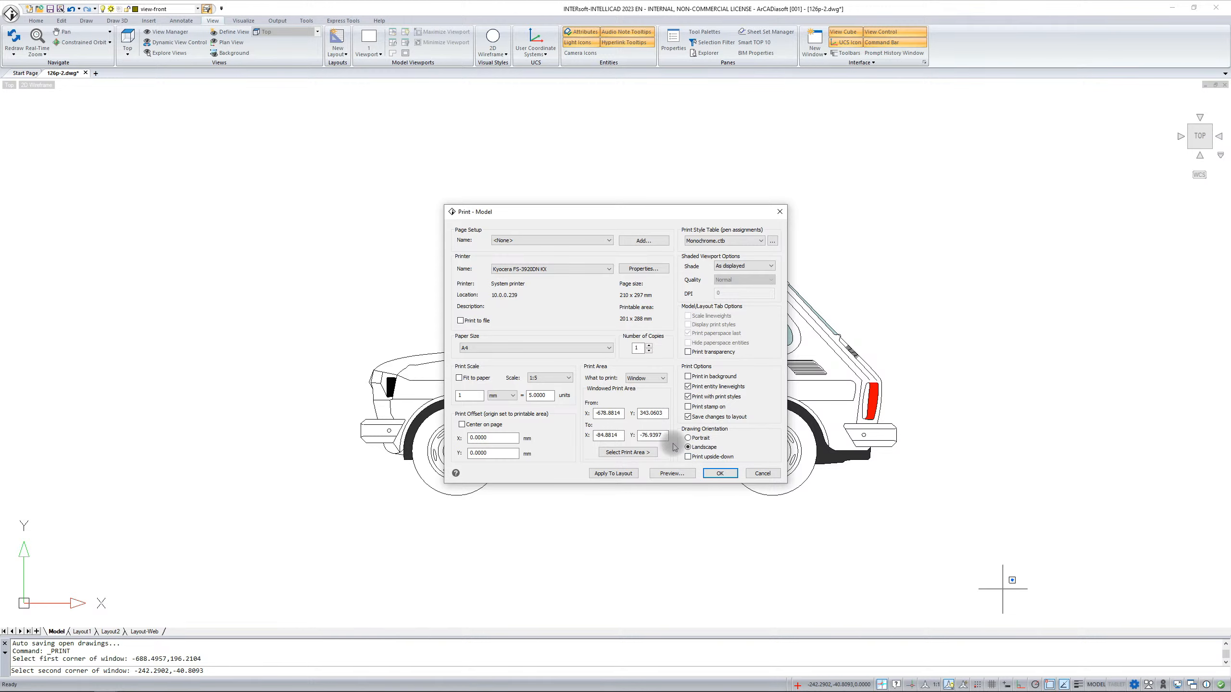
{"action": "left_click", "coordinate": [672, 472]}
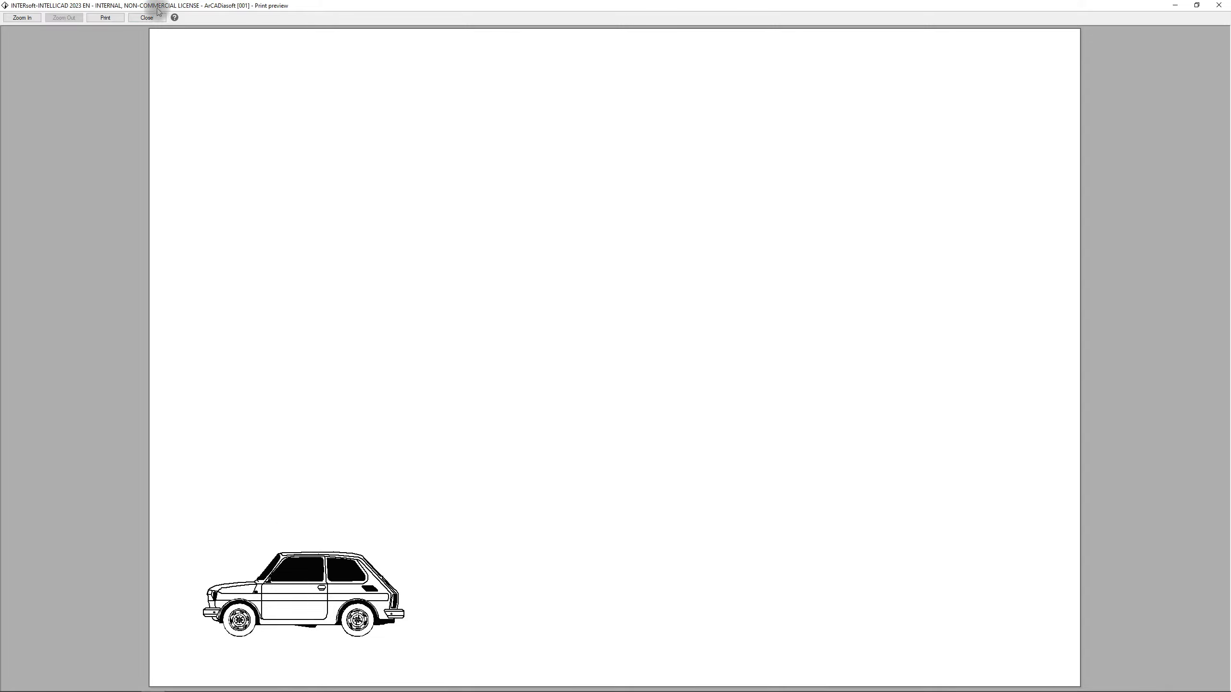
{"action": "left_click", "coordinate": [146, 17]}
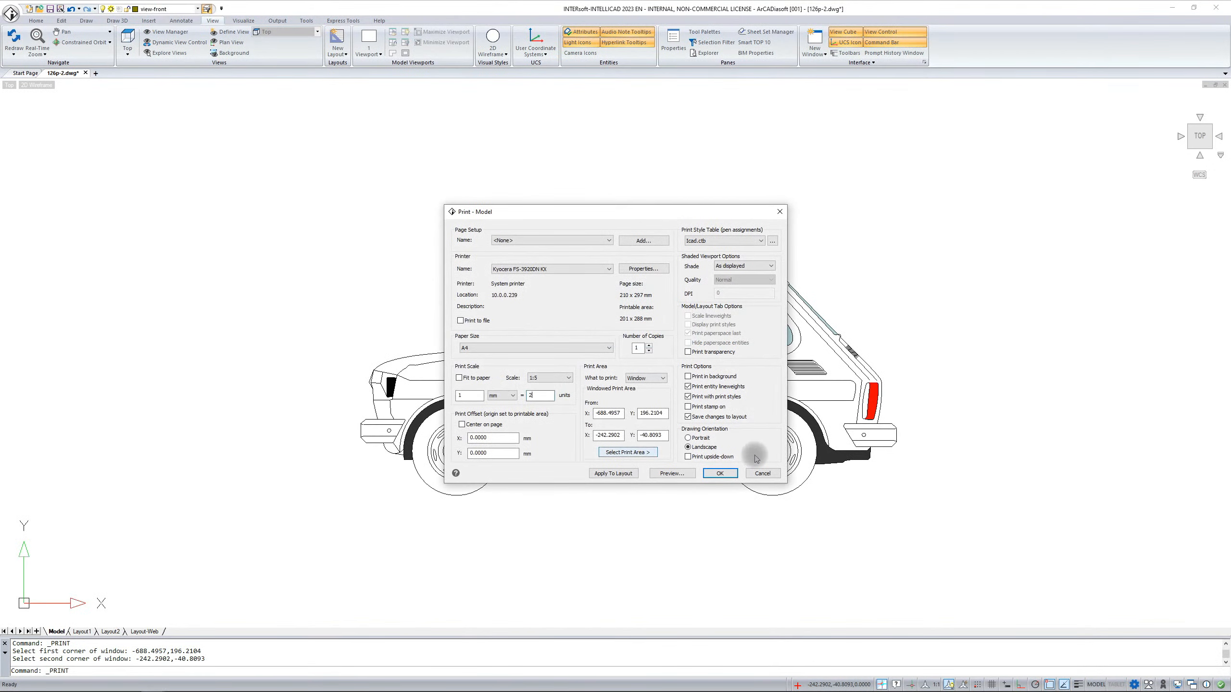
{"action": "left_click", "coordinate": [769, 474]}
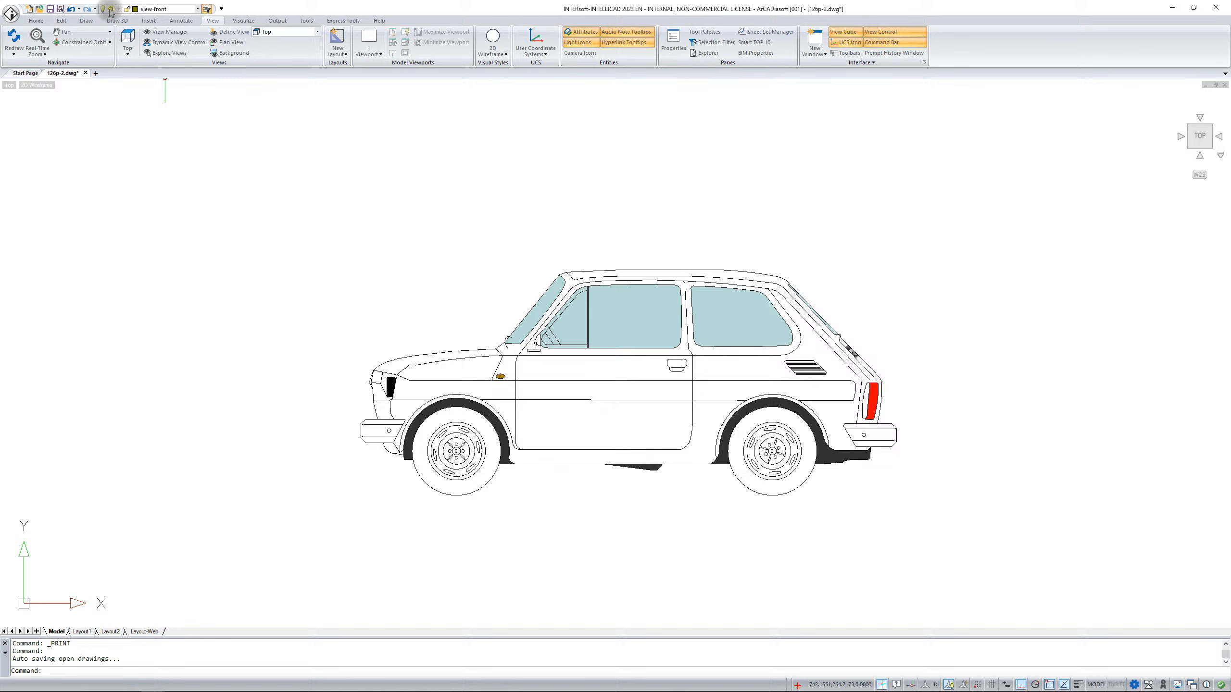
- Turn on the layout layer to show the sheet frame and title block around the filled side view
{"action": "left_click", "coordinate": [197, 9]}
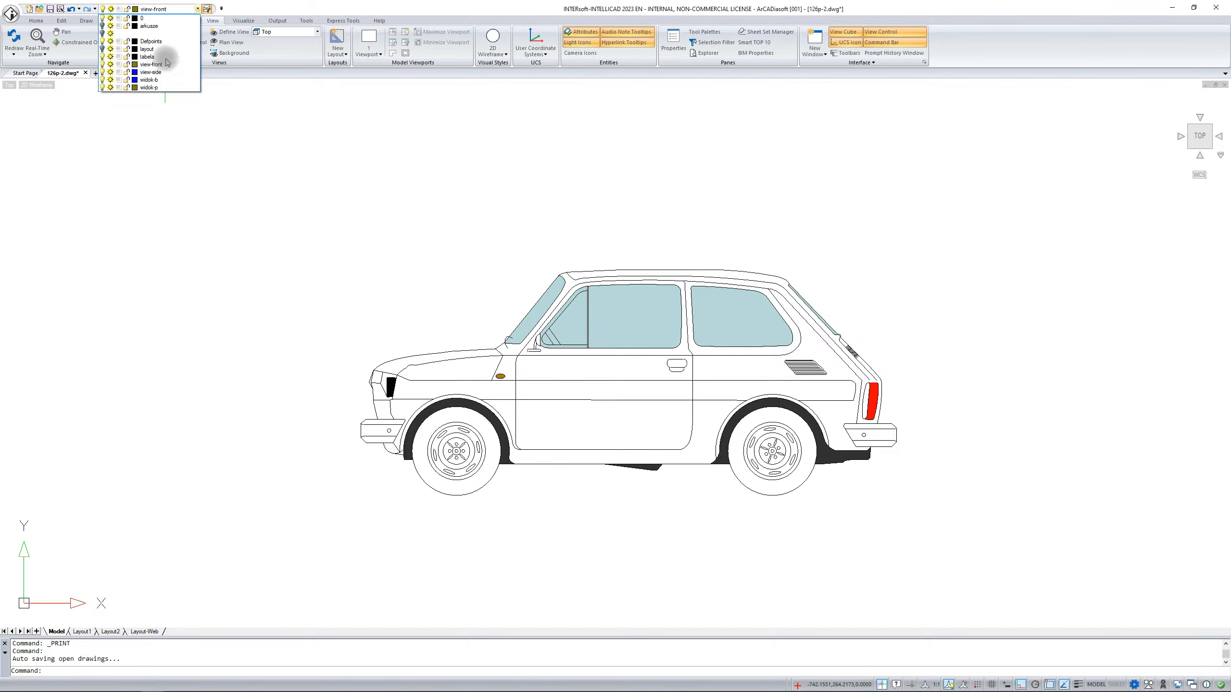
{"action": "left_click", "coordinate": [103, 49]}
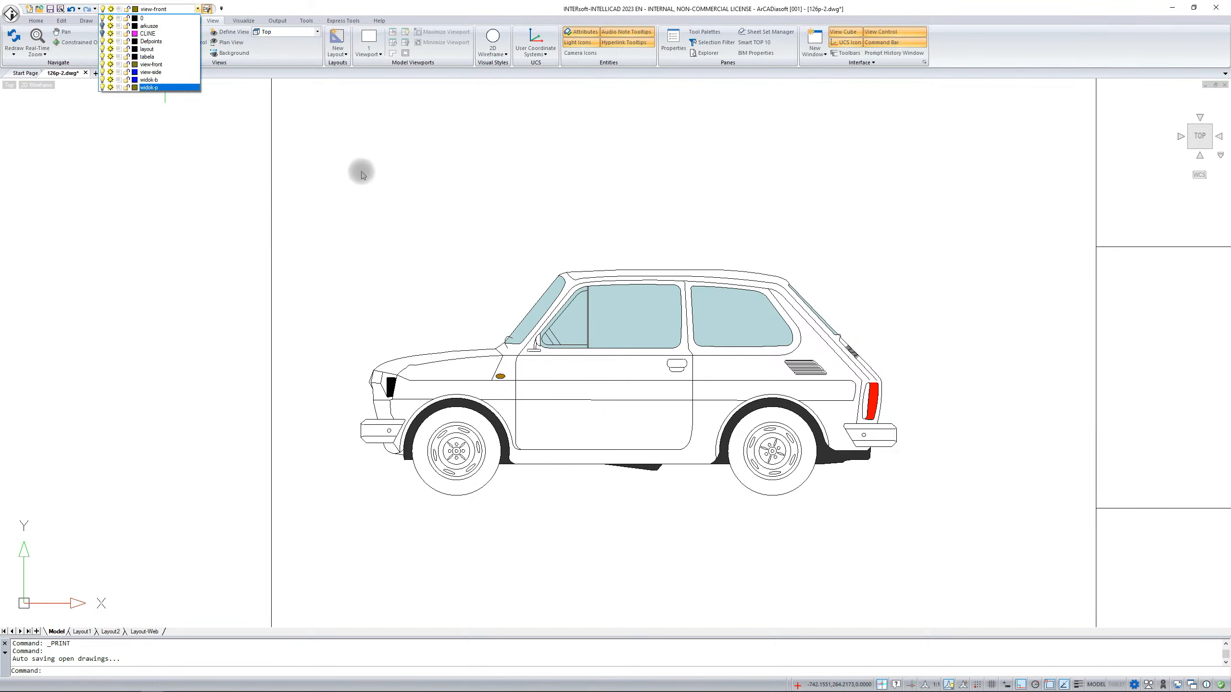
{"action": "left_click", "coordinate": [357, 66]}
{"action": "scroll", "coordinate": [385, 347], "scroll_direction": "down", "scroll_amount": 3}
{"action": "scroll", "coordinate": [385, 347], "scroll_direction": "down", "scroll_amount": 1}
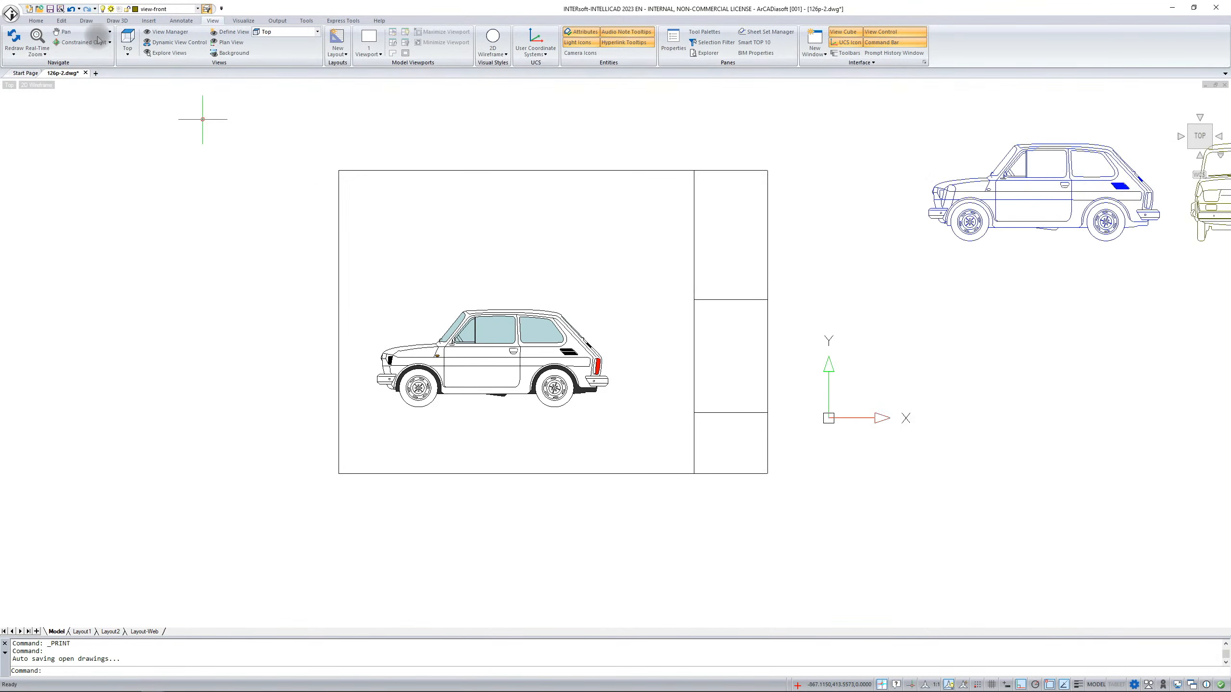
- Open the print settings for the model and set the print scale to 1 mm = 2 units
{"action": "left_click", "coordinate": [10, 13]}
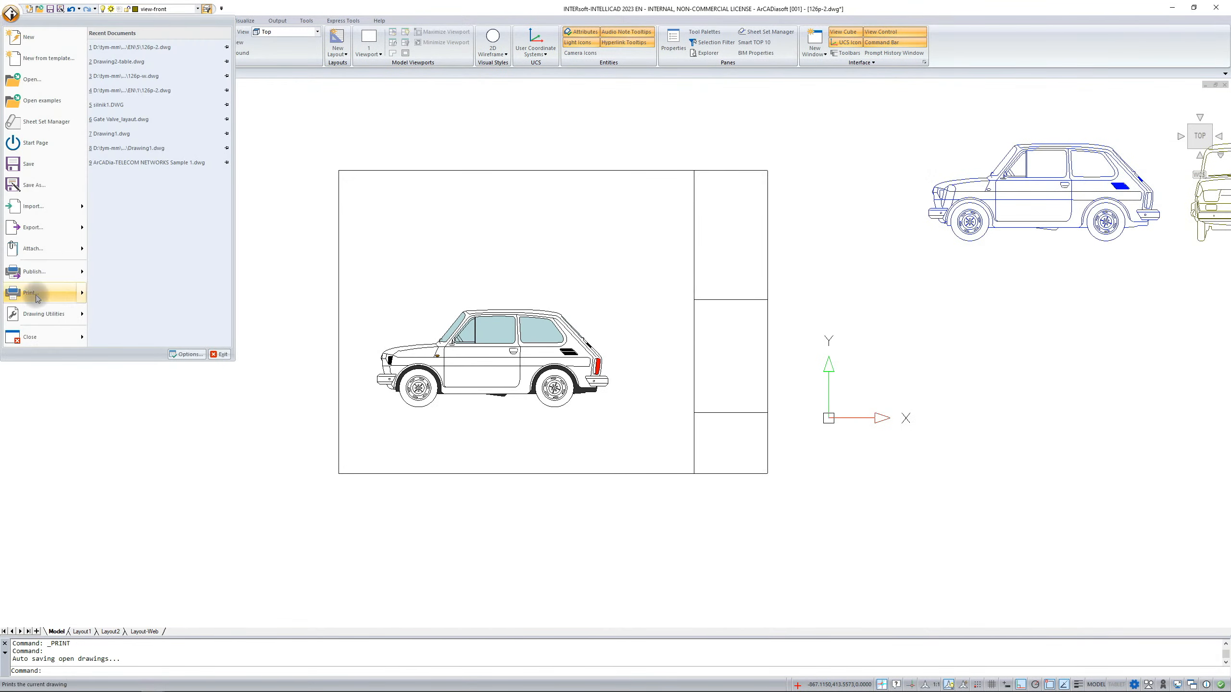
{"action": "left_click", "coordinate": [34, 294]}
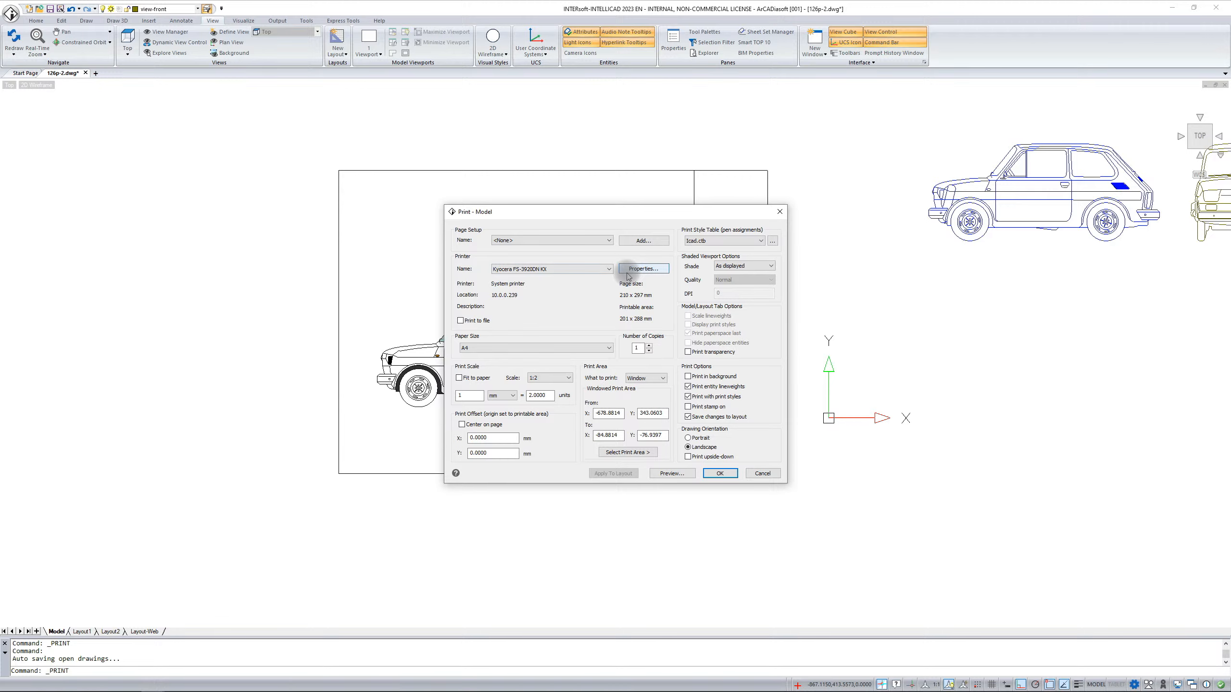
{"action": "double_click", "coordinate": [540, 395]}
{"action": "type", "text": "2"}
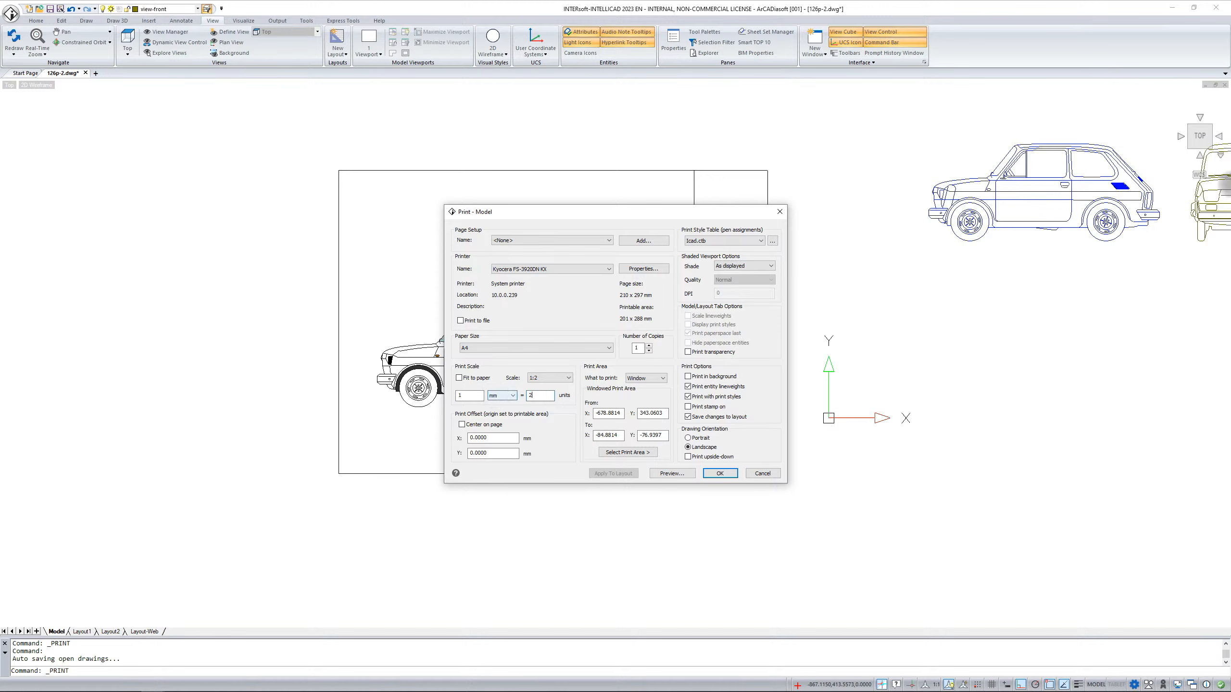
- Define the print window along the sheet frame's opposite corners, from about -678.9,343.1 to -84.9,-76.9
{"action": "left_click", "coordinate": [663, 378]}
{"action": "left_click", "coordinate": [642, 405]}
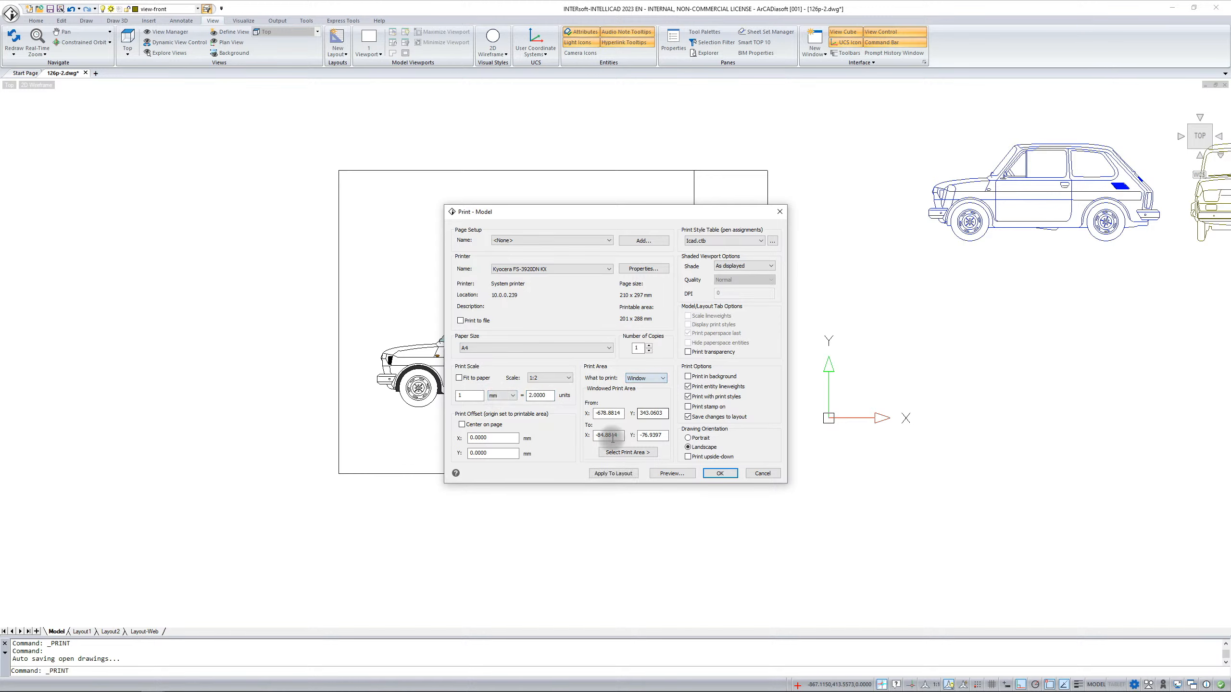
{"action": "left_click", "coordinate": [635, 455]}
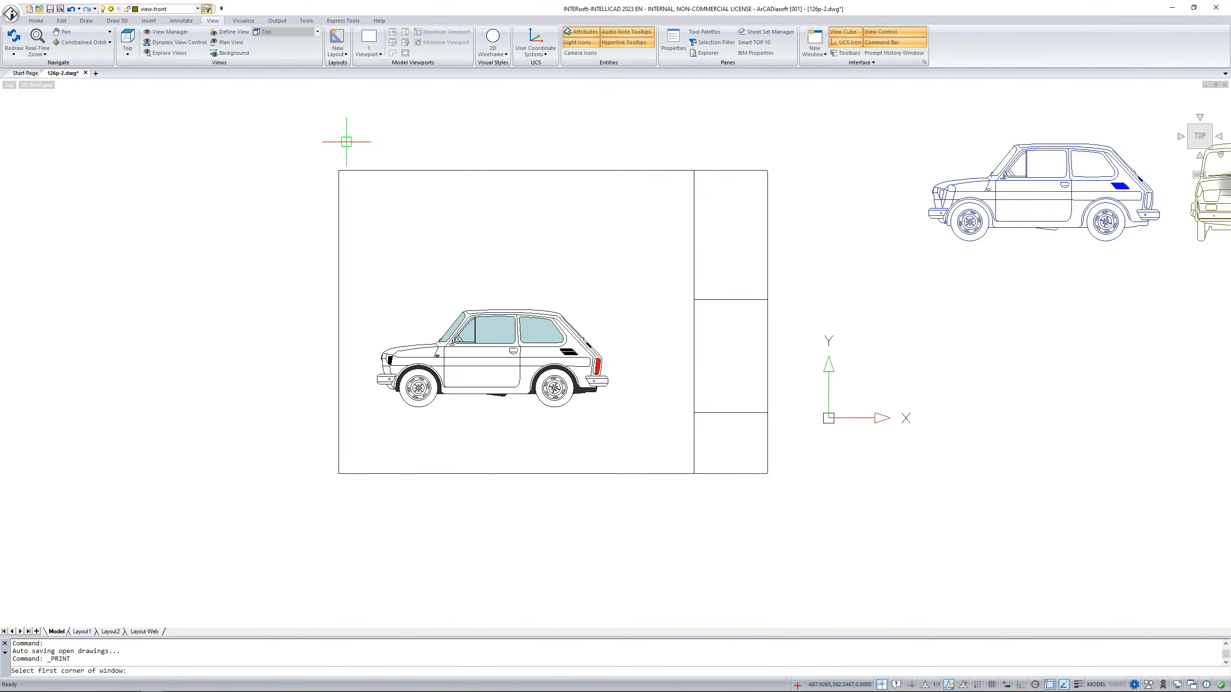
{"action": "left_click", "coordinate": [342, 171]}
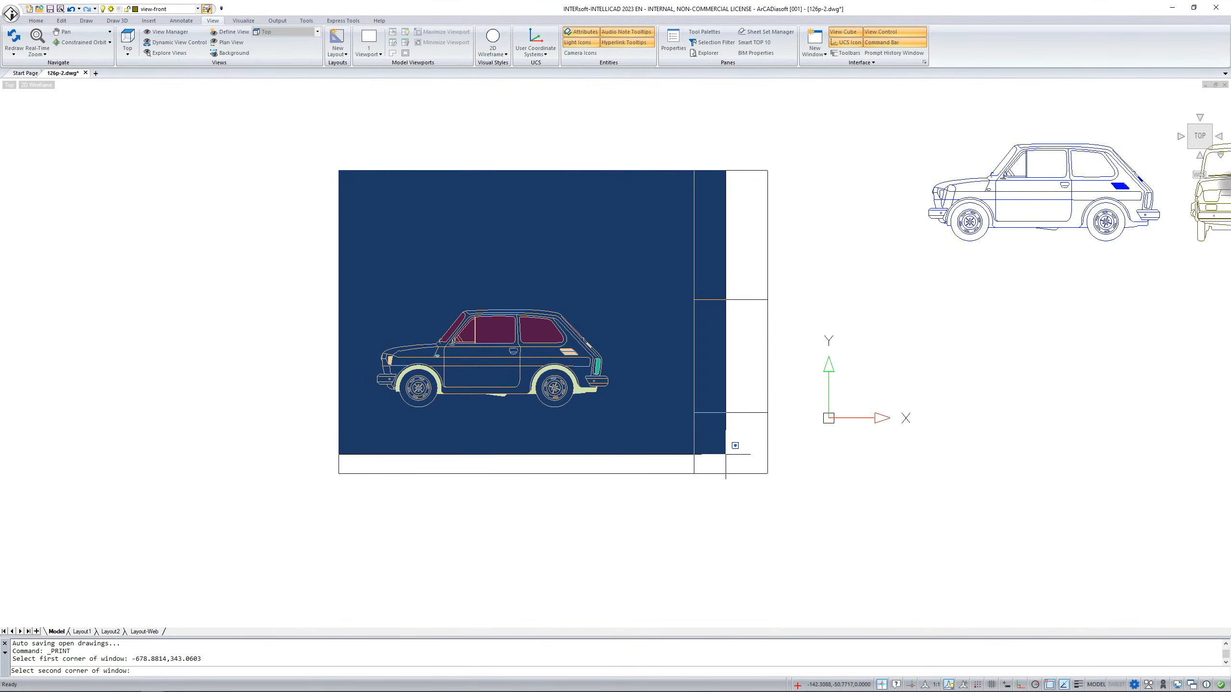
{"action": "left_click", "coordinate": [768, 473]}
- Preview the framed side view, review the remaining print options, and leave the print settings without printing
{"action": "left_click", "coordinate": [672, 472]}
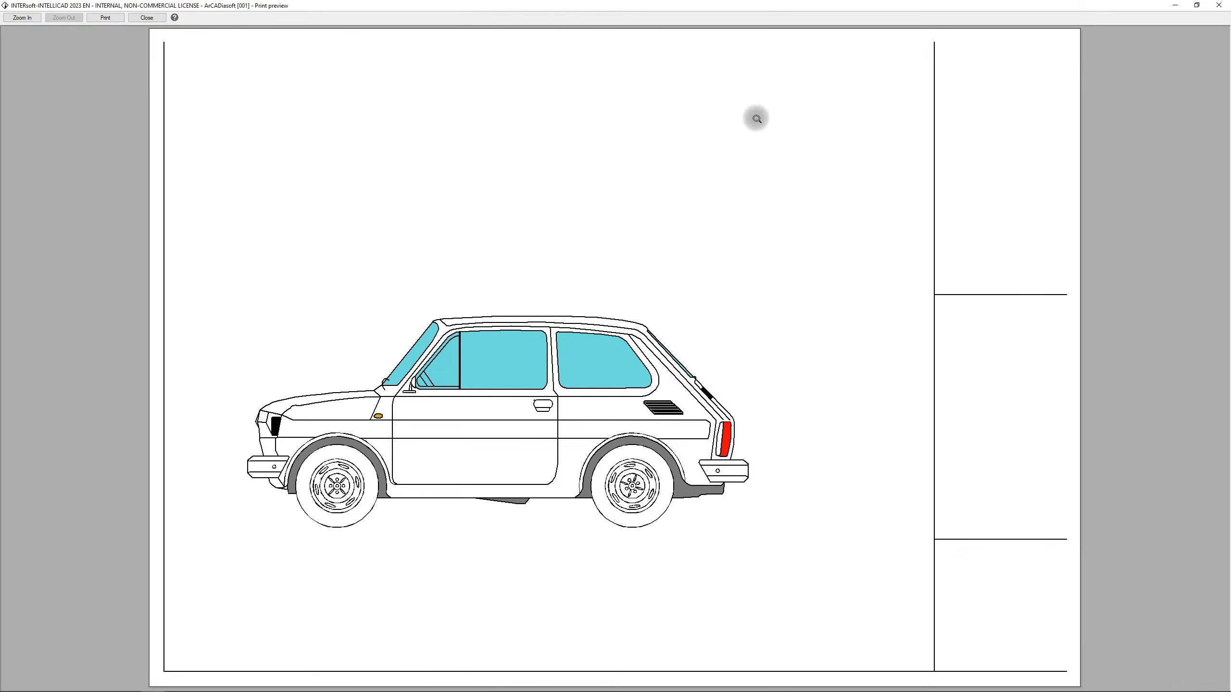
{"action": "left_click", "coordinate": [146, 18]}
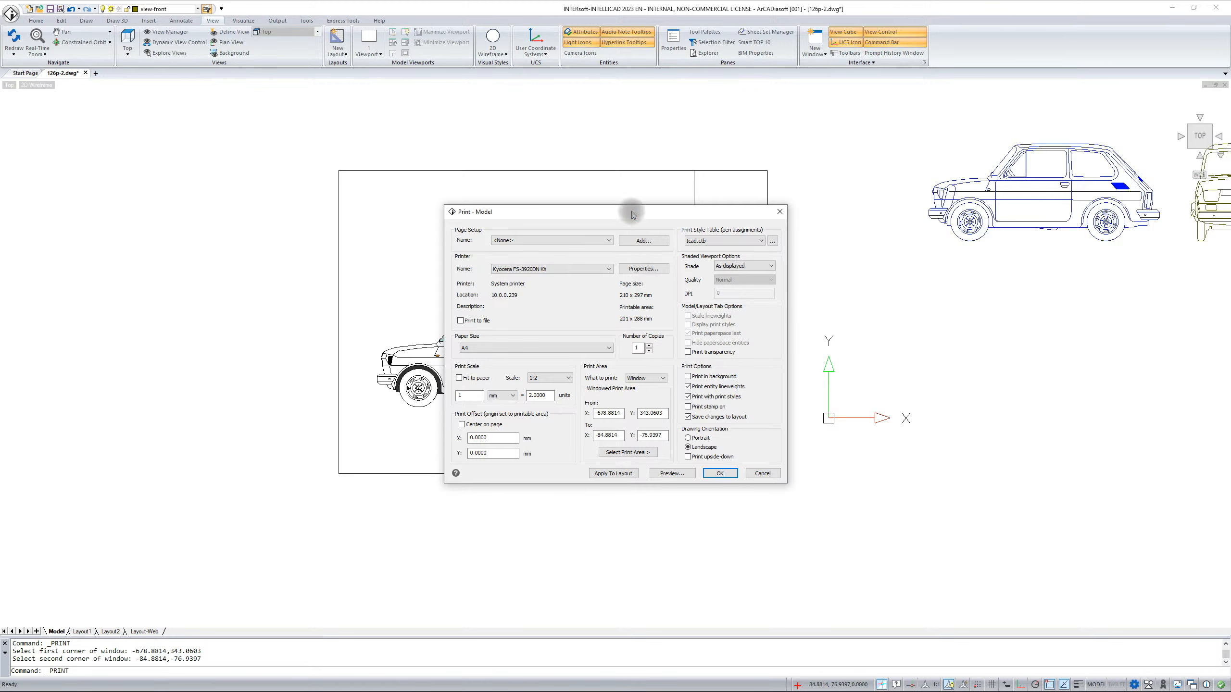
{"action": "left_click_drag", "start_coordinate": [632, 213], "coordinate": [827, 232]}
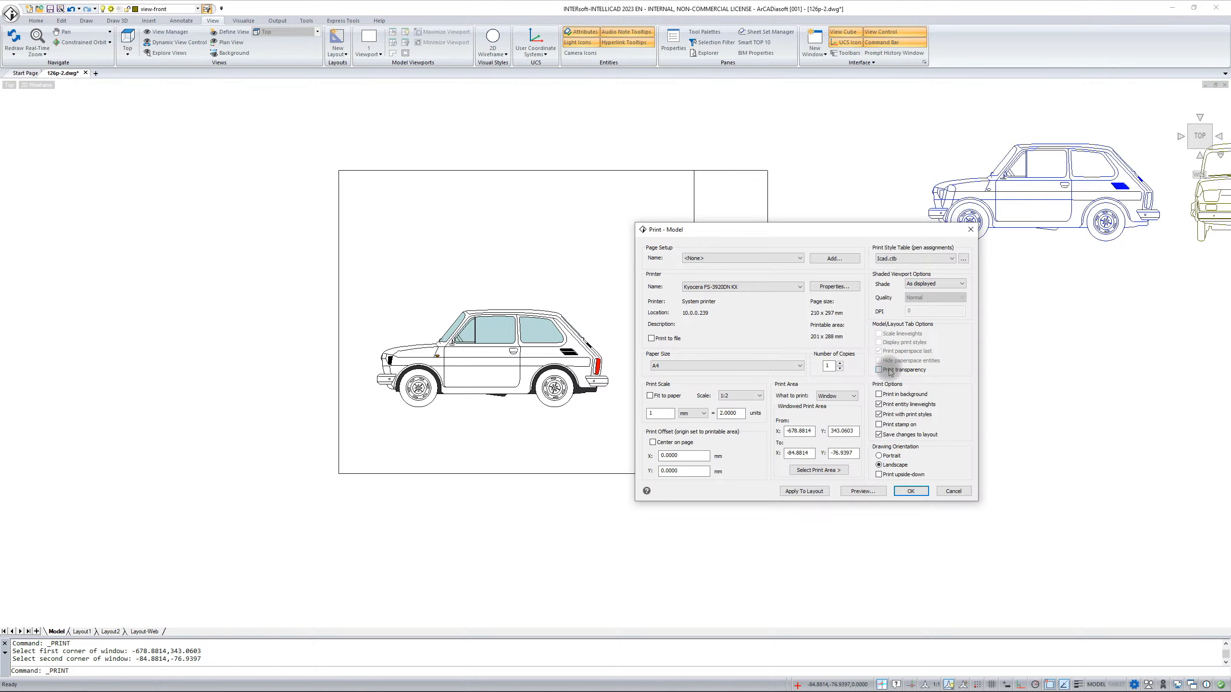
{"action": "left_click", "coordinate": [953, 491]}
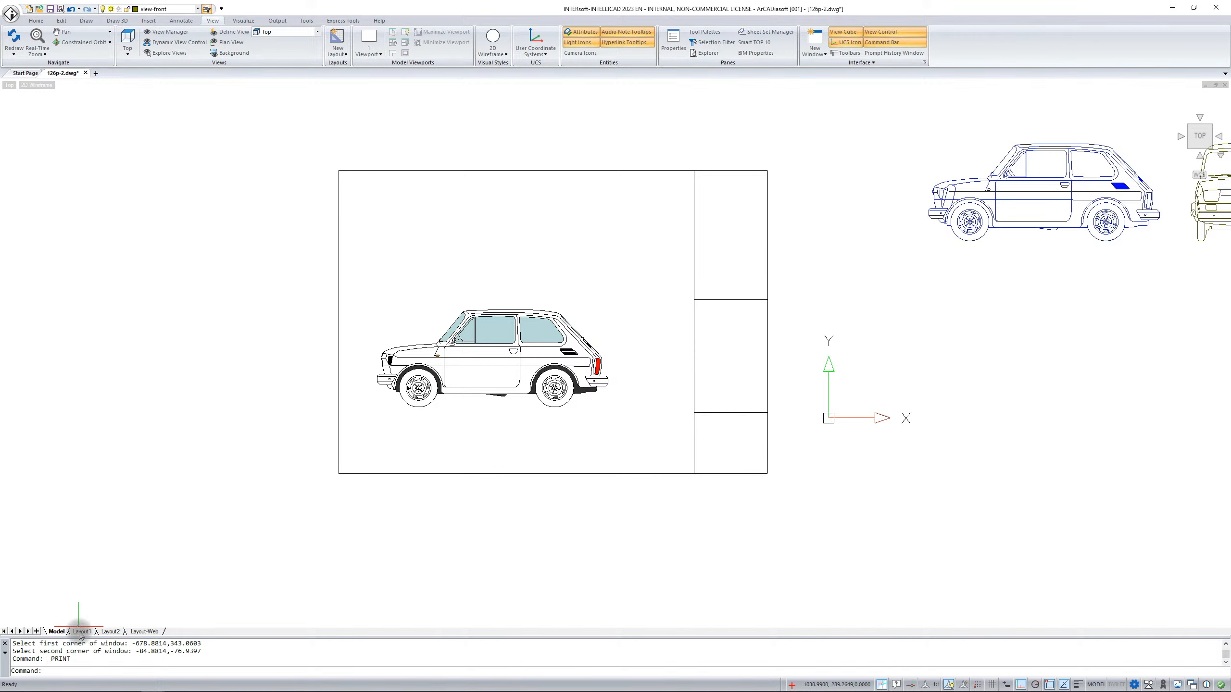
- Switch to Layout1 and open the Page Setup Manager for it
{"action": "left_click", "coordinate": [81, 632]}
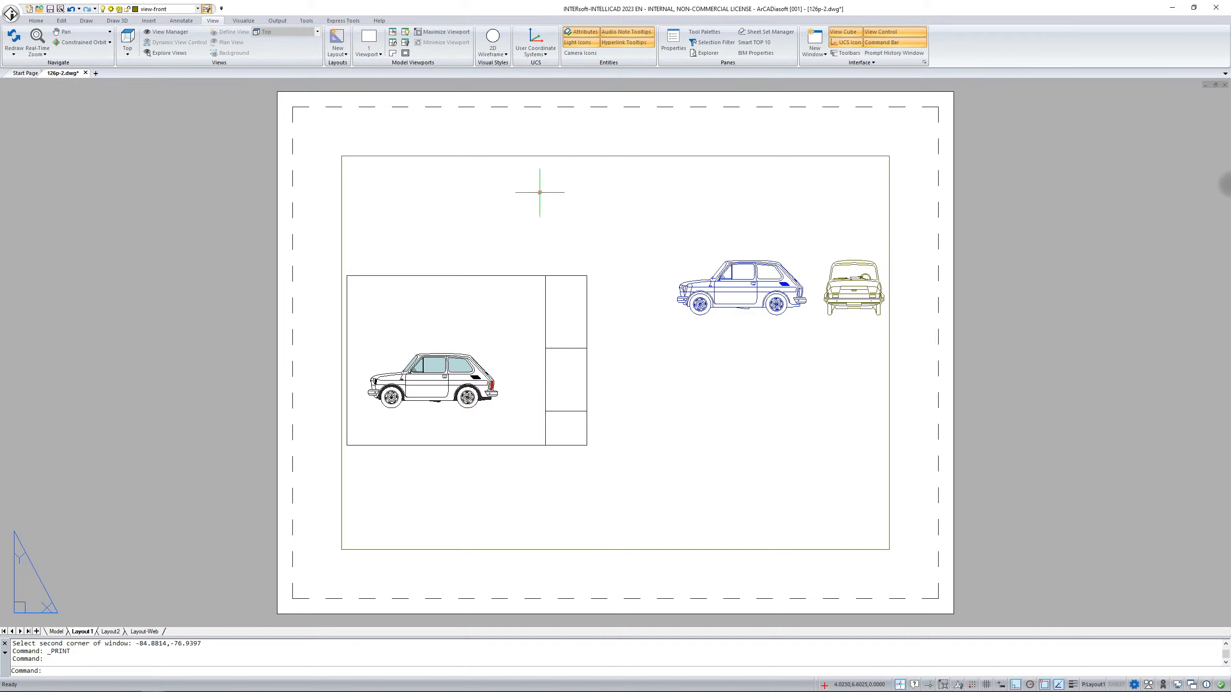
{"action": "left_click", "coordinate": [279, 21]}
{"action": "left_click", "coordinate": [275, 22]}
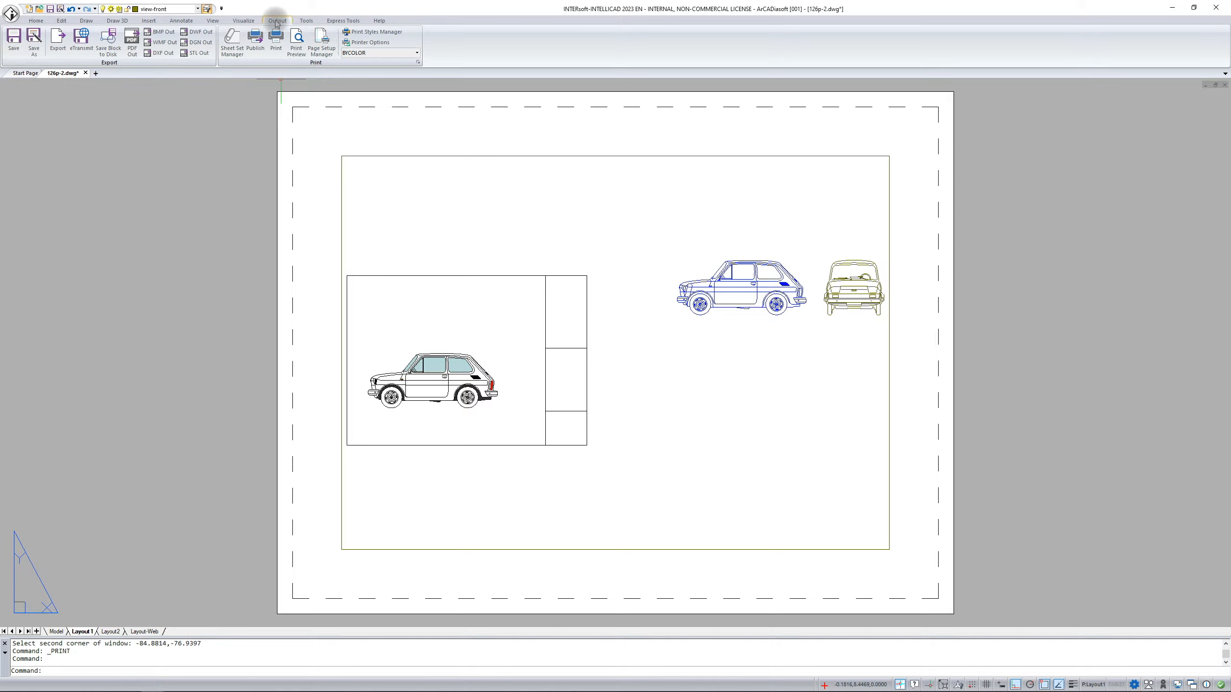
{"action": "left_click", "coordinate": [320, 47]}
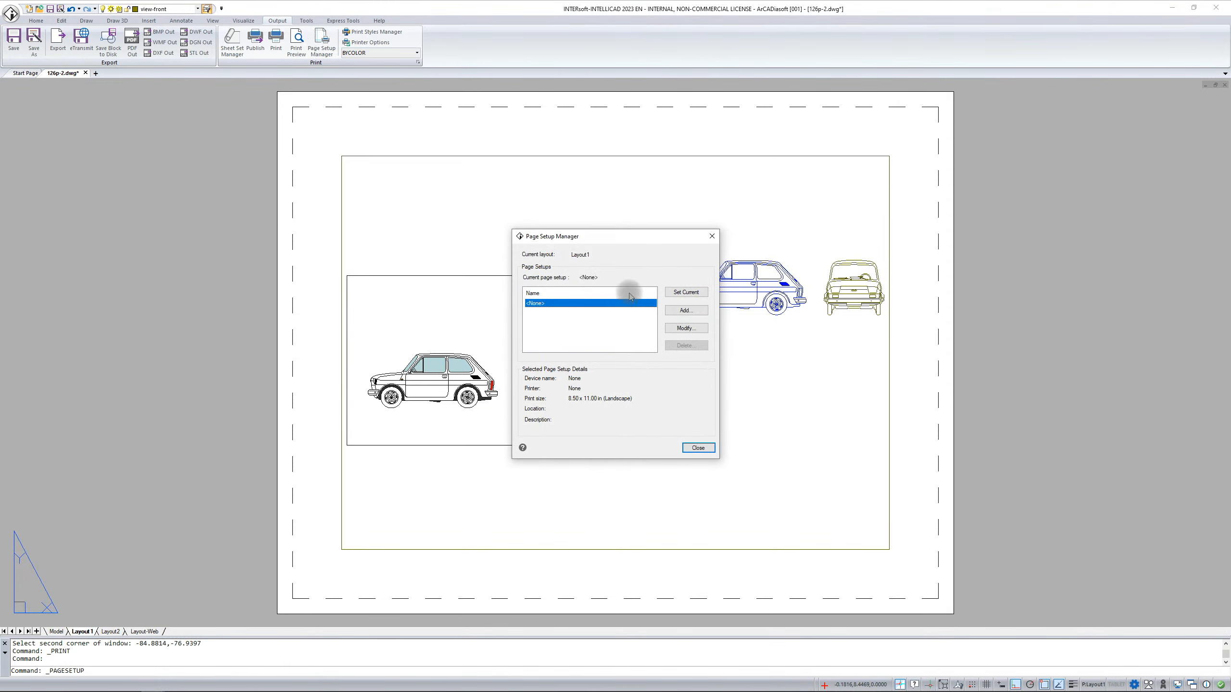
{"action": "left_click_drag", "start_coordinate": [601, 236], "coordinate": [583, 212]}
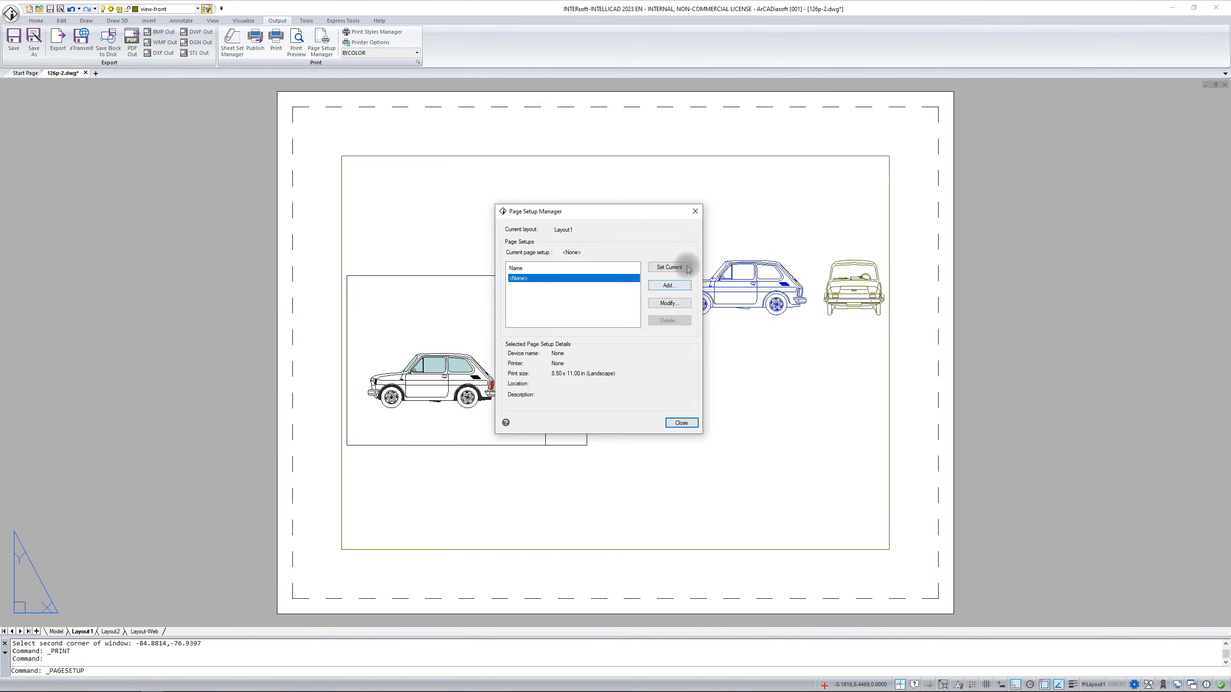
- Modify Layout1's page setup to use the Microsoft Print to PDF printer with A4 paper
{"action": "left_click", "coordinate": [670, 303]}
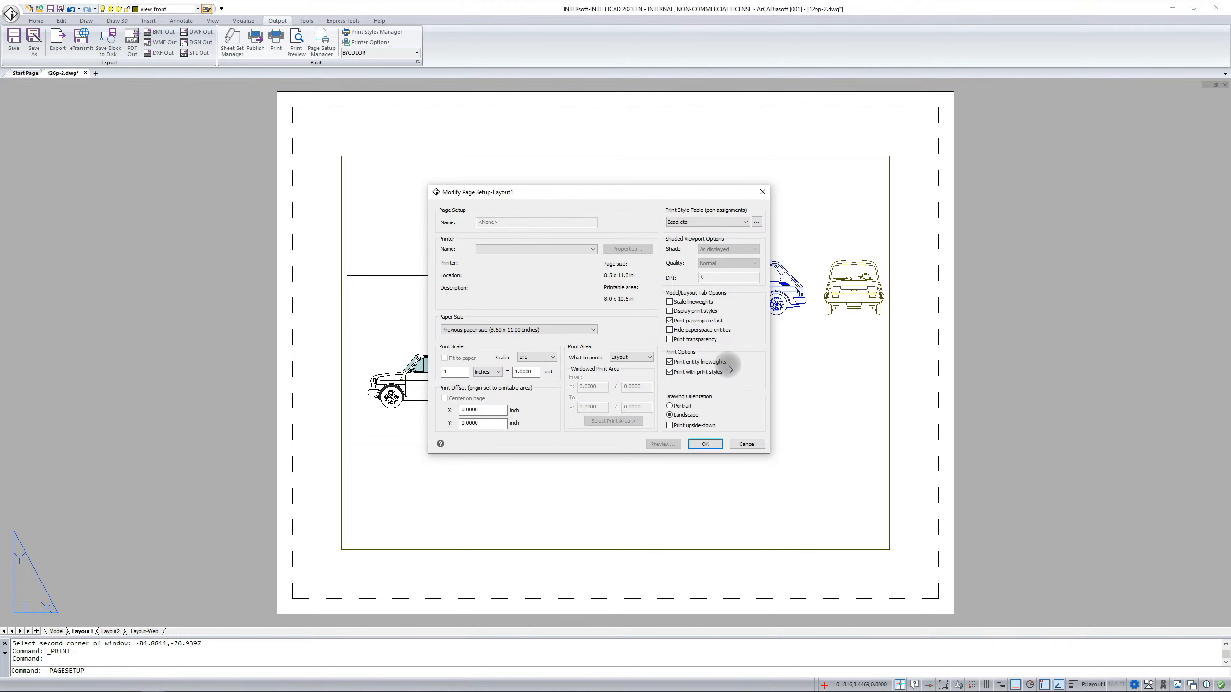
{"action": "left_click", "coordinate": [593, 249]}
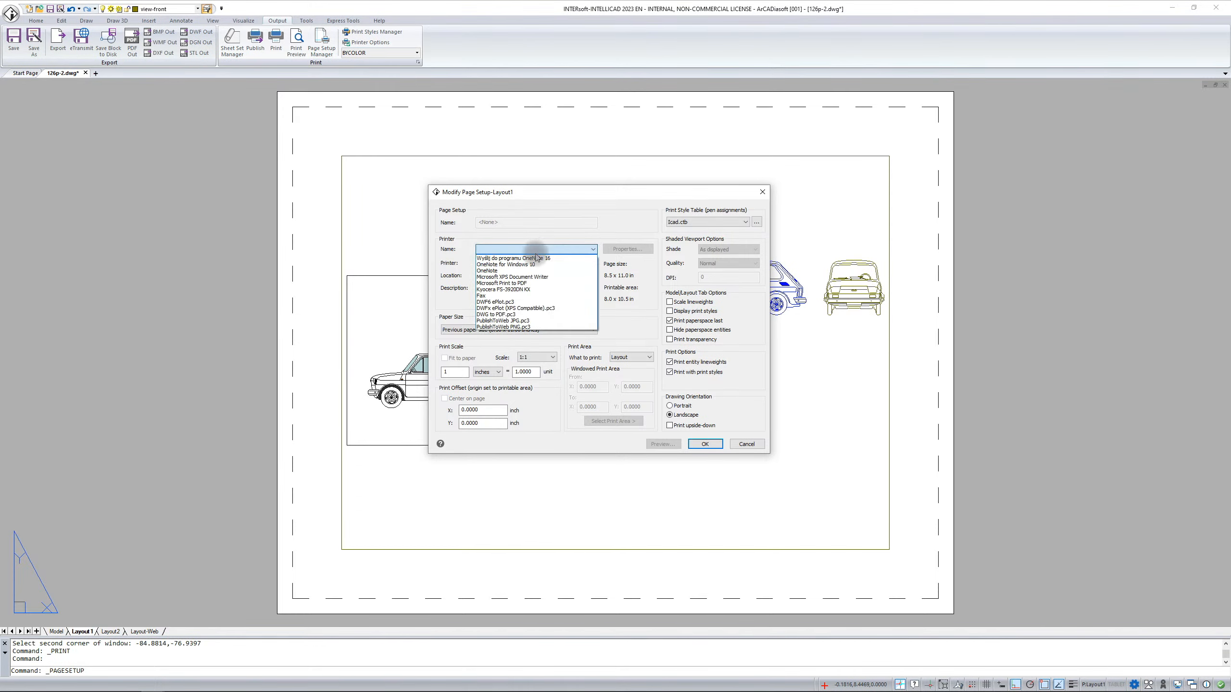
{"action": "left_click", "coordinate": [523, 283]}
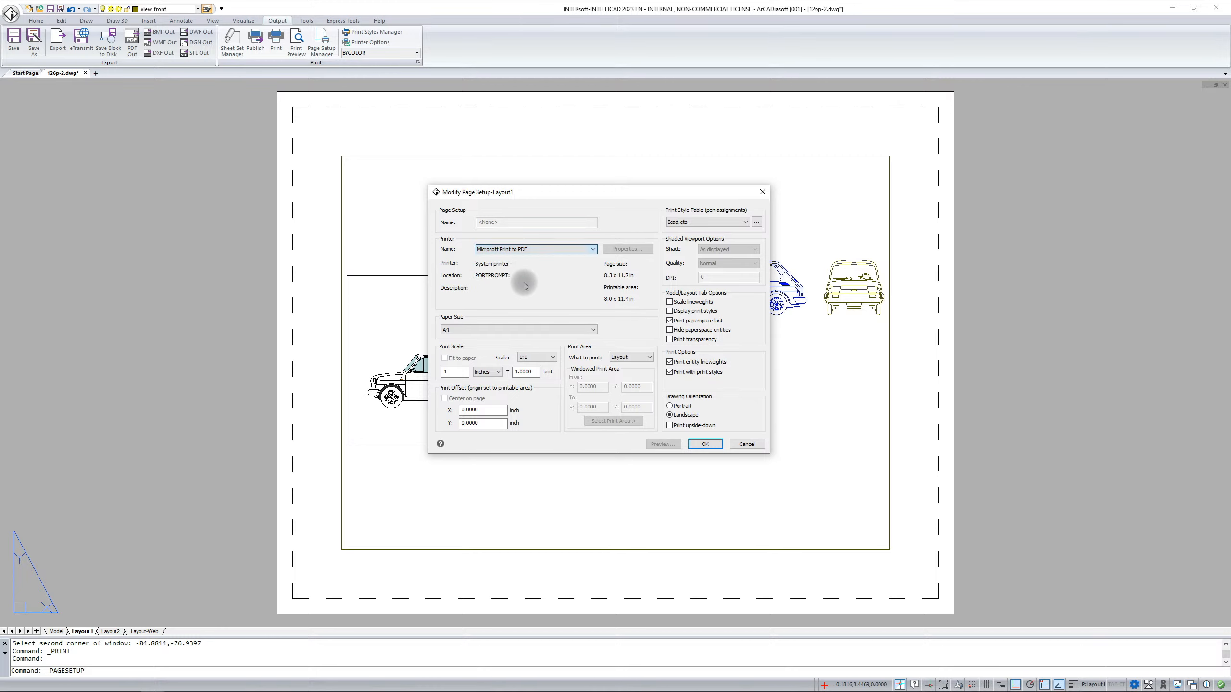
{"action": "left_click", "coordinate": [590, 332]}
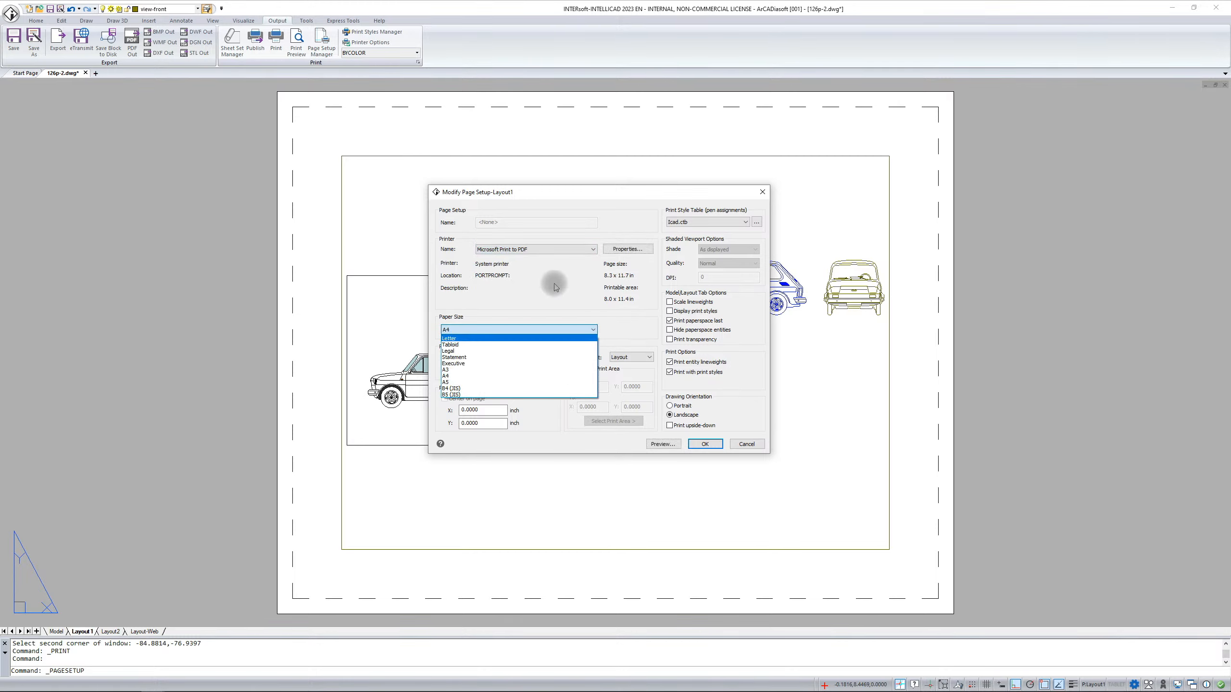
{"action": "left_click", "coordinate": [555, 297]}
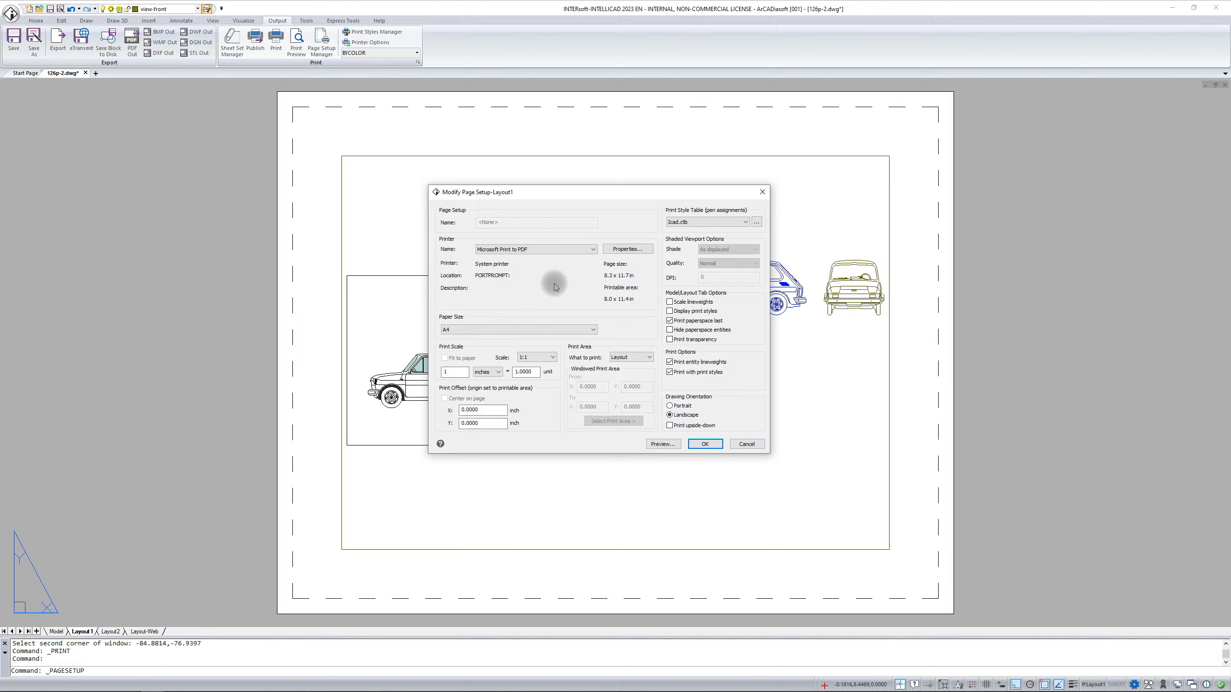
- Set the page setup's print scale to 1:1 with 1 mm = 1 unit, apply it, and leave the Page Setup Manager
{"action": "left_click", "coordinate": [499, 372]}
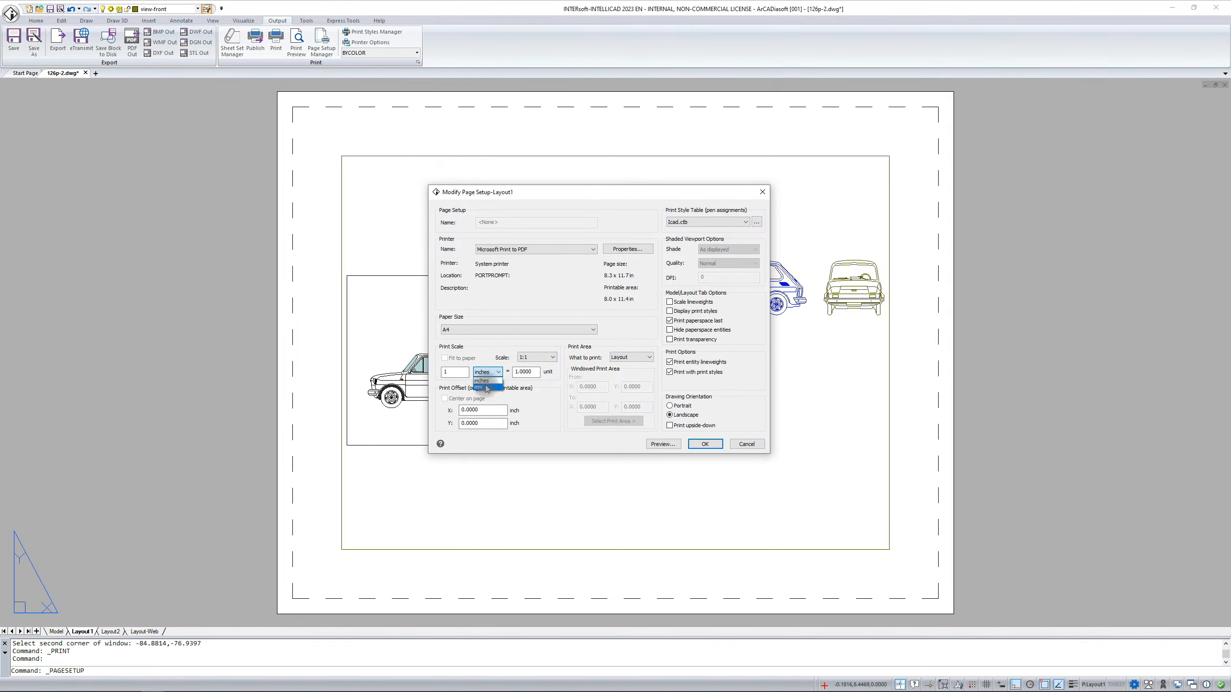
{"action": "left_click", "coordinate": [486, 388]}
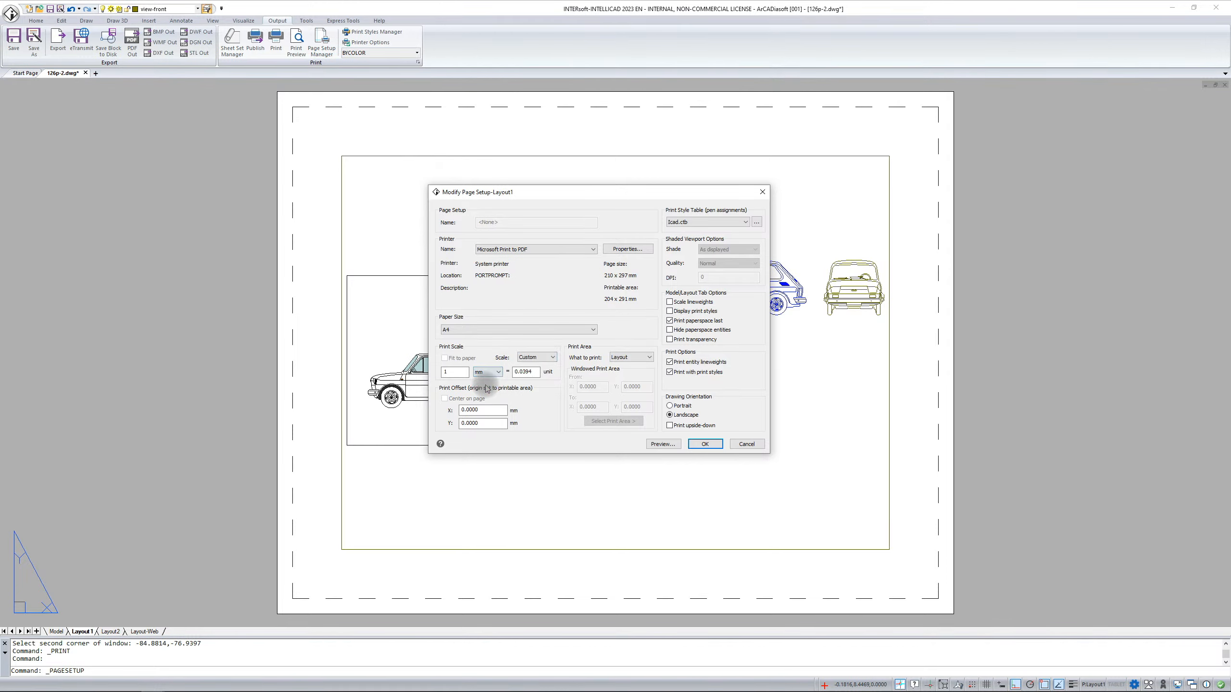
{"action": "left_click", "coordinate": [545, 357]}
{"action": "left_click", "coordinate": [531, 373]}
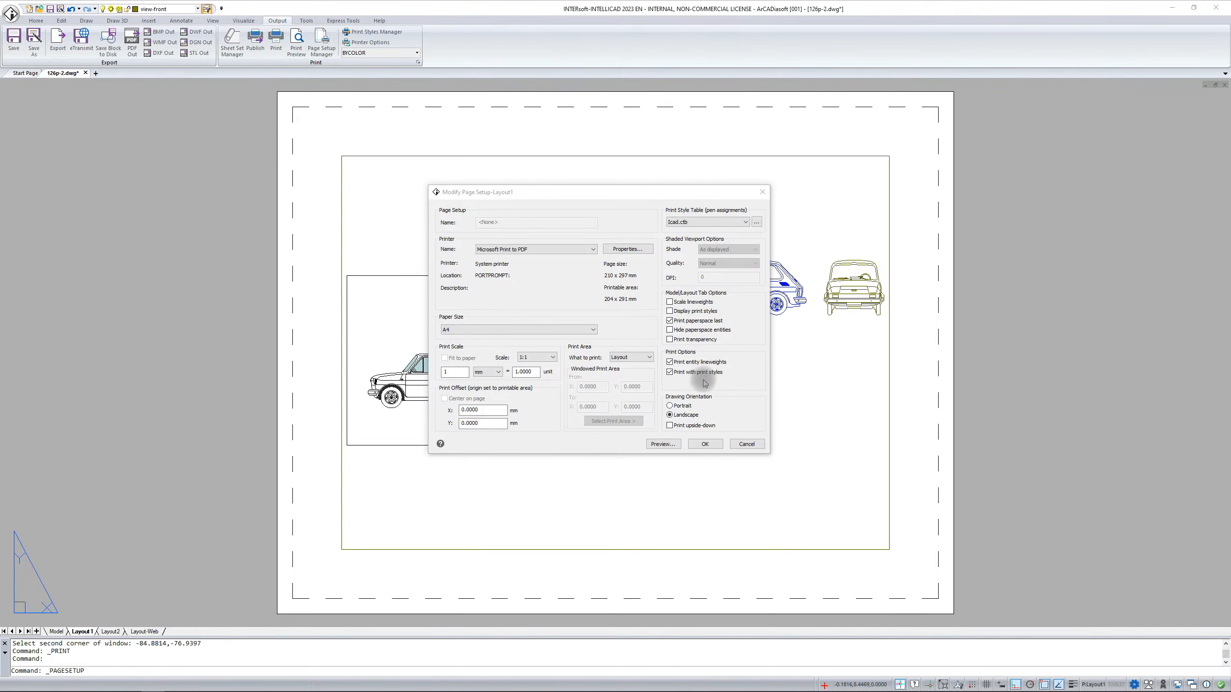
{"action": "left_click", "coordinate": [718, 445]}
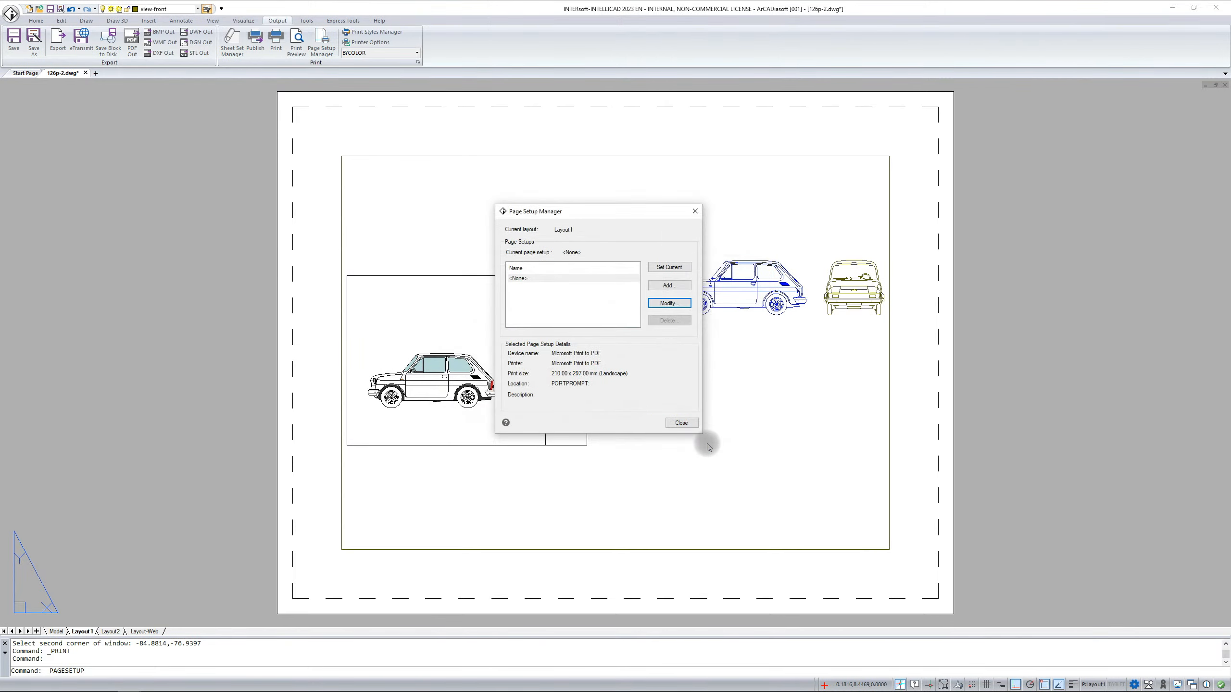
{"action": "left_click", "coordinate": [673, 271]}
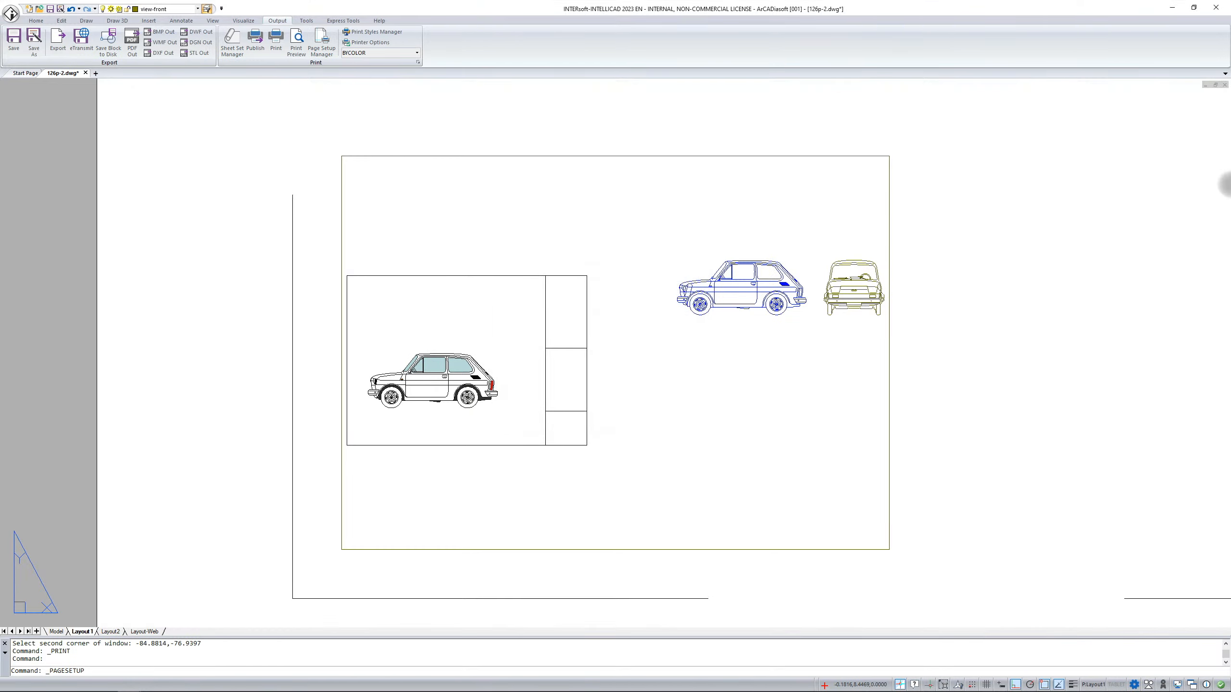
{"action": "left_click", "coordinate": [678, 421]}
- Stretch the viewport's upper-right corner to the printable area's upper-right corner, at about 291.6,203.5
{"action": "scroll", "coordinate": [653, 422], "scroll_direction": "down", "scroll_amount": 10}
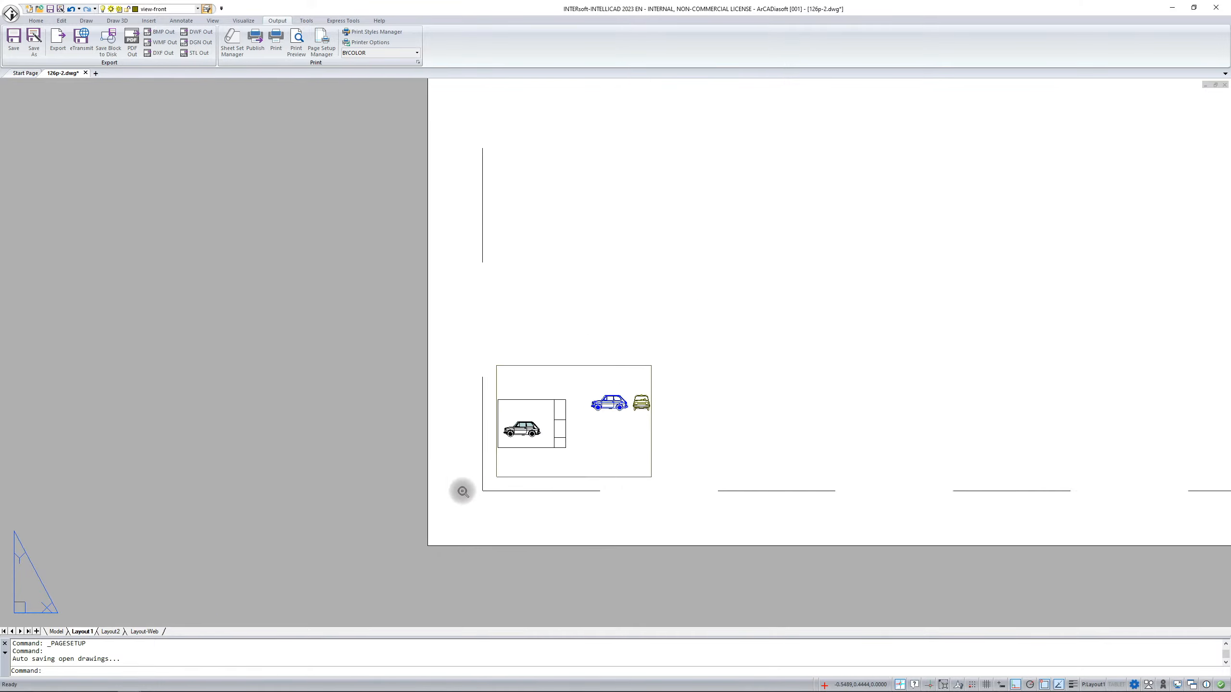
{"action": "scroll", "coordinate": [426, 508], "scroll_direction": "down", "scroll_amount": 3}
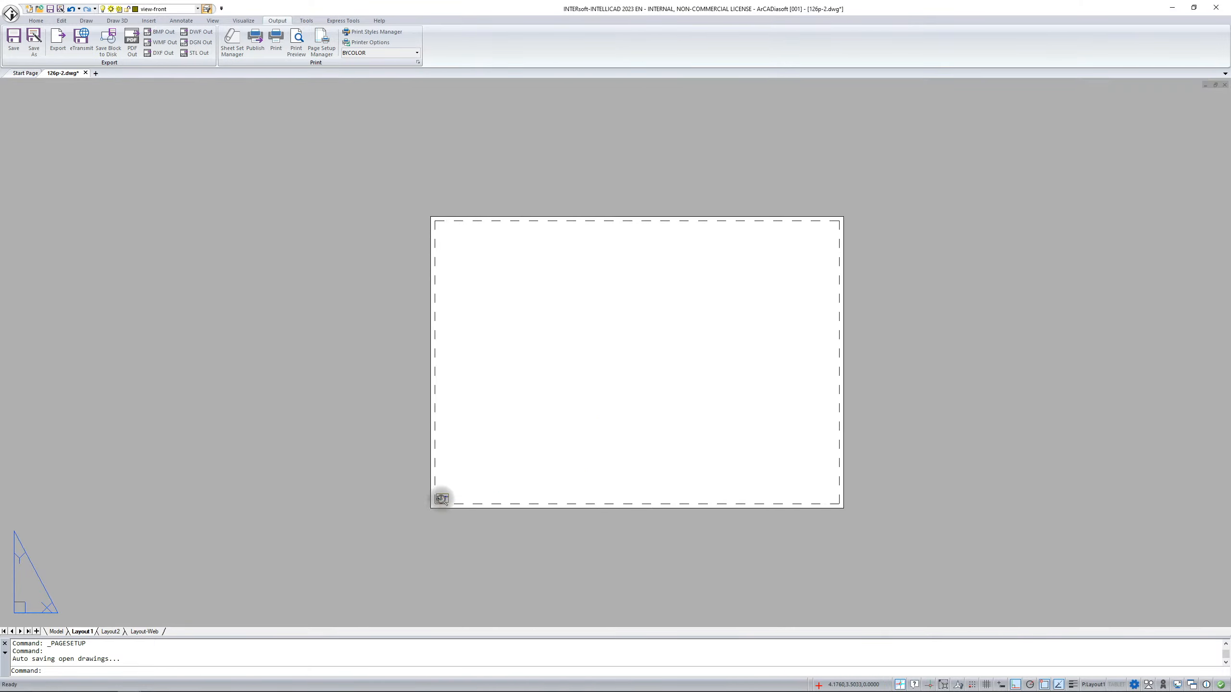
{"action": "scroll", "coordinate": [439, 494], "scroll_direction": "up", "scroll_amount": 5}
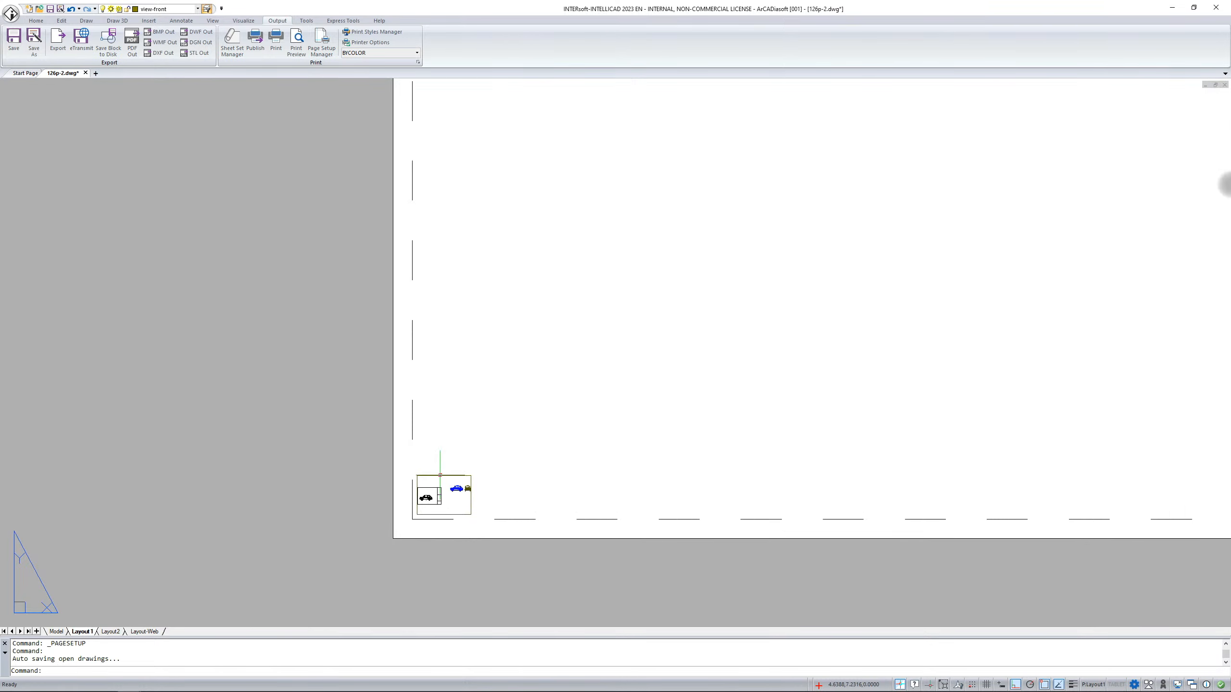
{"action": "left_click", "coordinate": [440, 475]}
{"action": "left_click", "coordinate": [471, 475]}
{"action": "scroll", "coordinate": [531, 439], "scroll_direction": "down", "scroll_amount": 3}
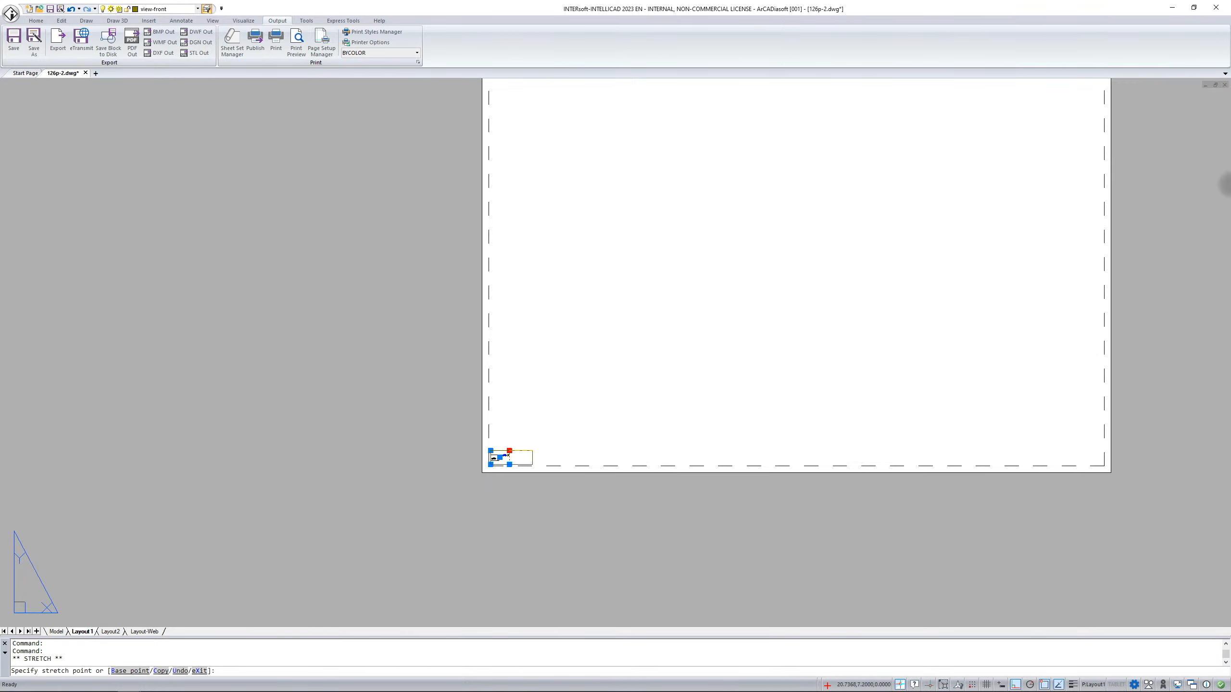
{"action": "scroll", "coordinate": [709, 398], "scroll_direction": "down", "scroll_amount": 3}
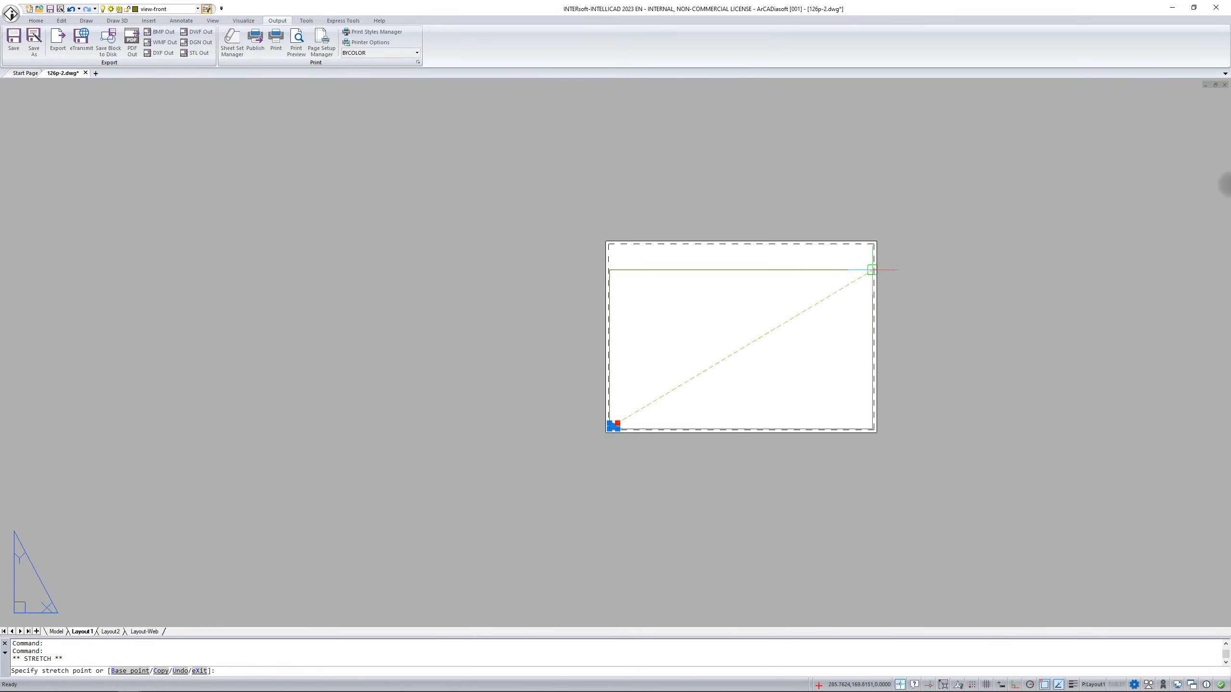
{"action": "left_click", "coordinate": [874, 244]}
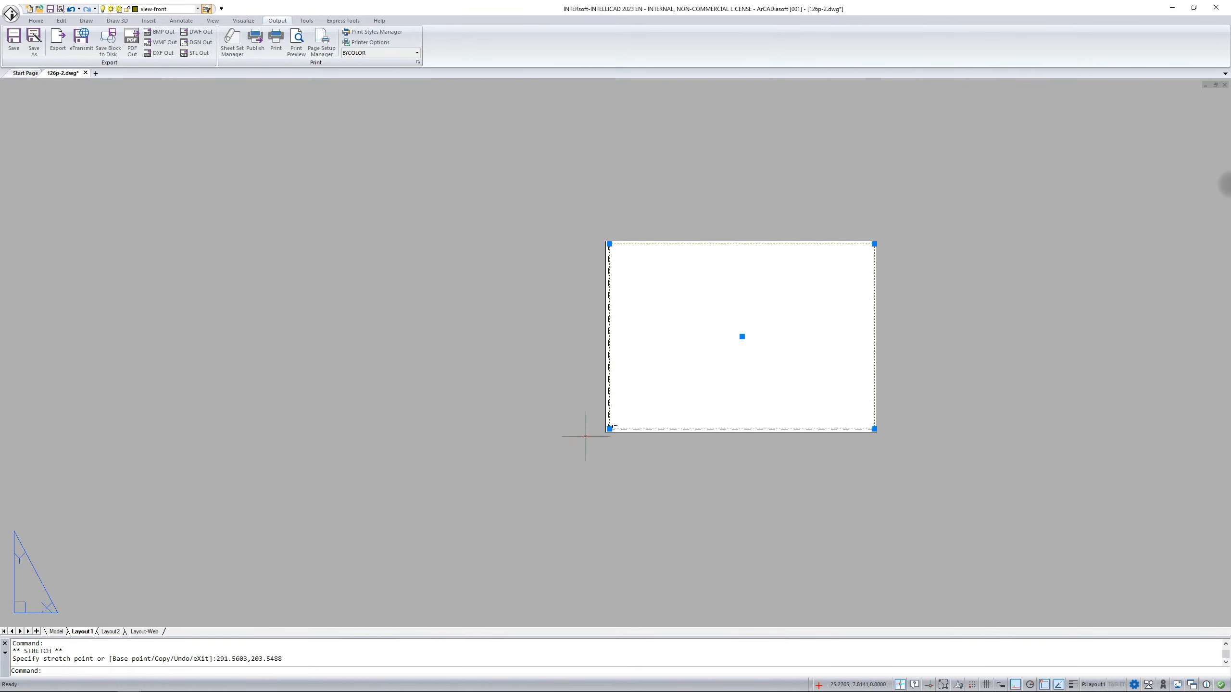
- Stretch the viewport's lower-left corner to the printable area's lower-left corner, at about 0,0
{"action": "scroll", "coordinate": [601, 429], "scroll_direction": "up", "scroll_amount": 5}
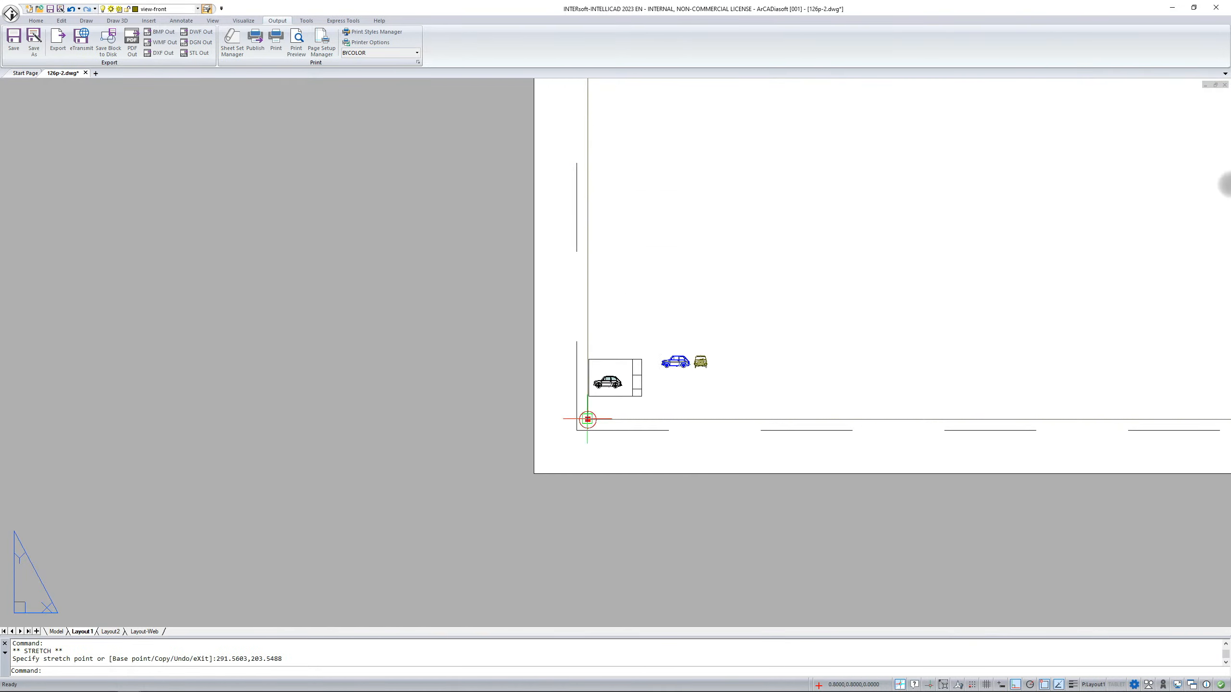
{"action": "left_click", "coordinate": [588, 419]}
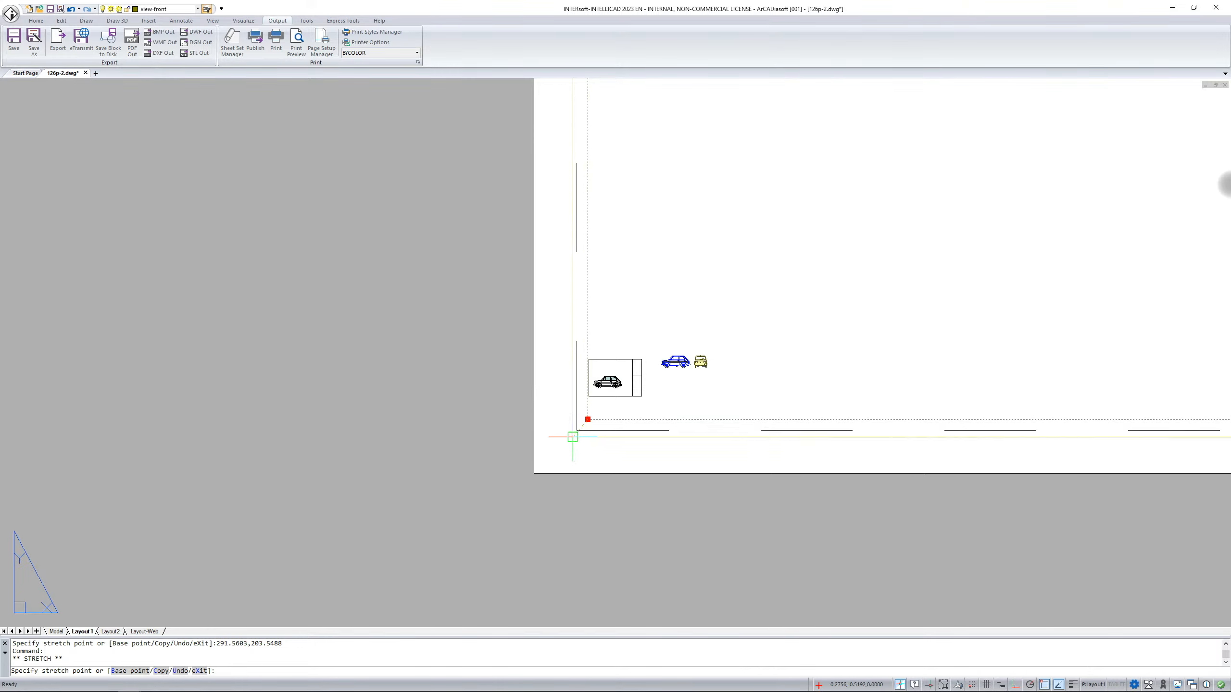
{"action": "scroll", "coordinate": [581, 428], "scroll_direction": "up", "scroll_amount": 2}
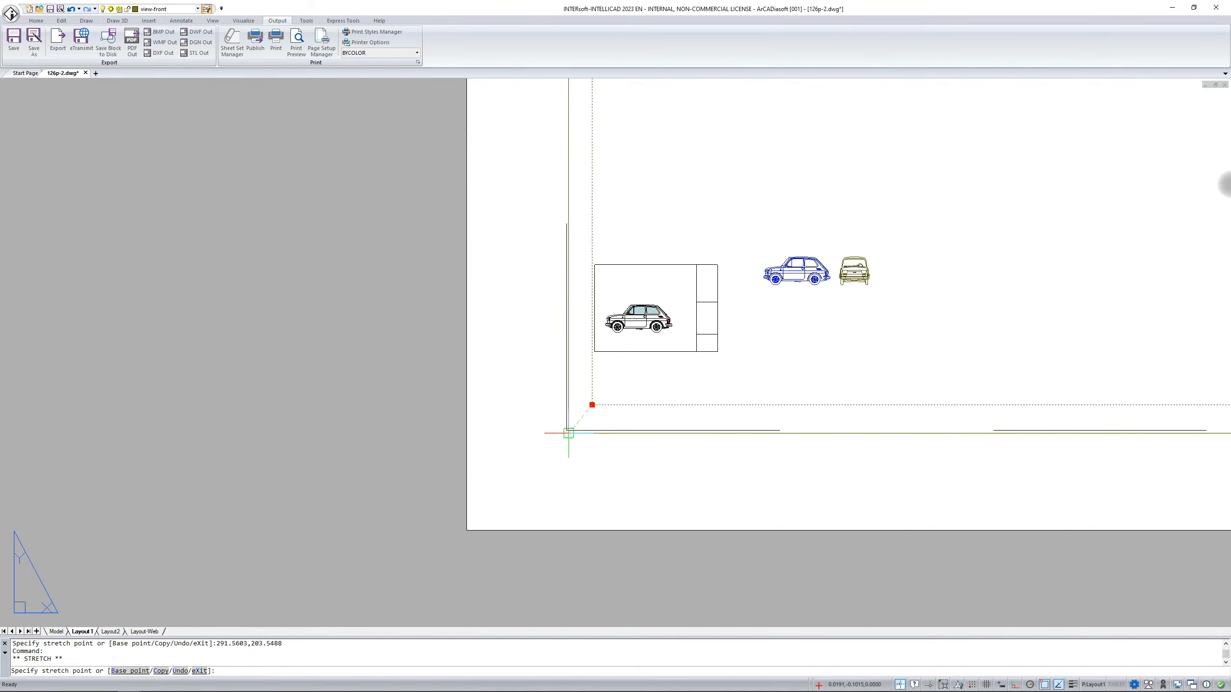
{"action": "left_click", "coordinate": [565, 428]}
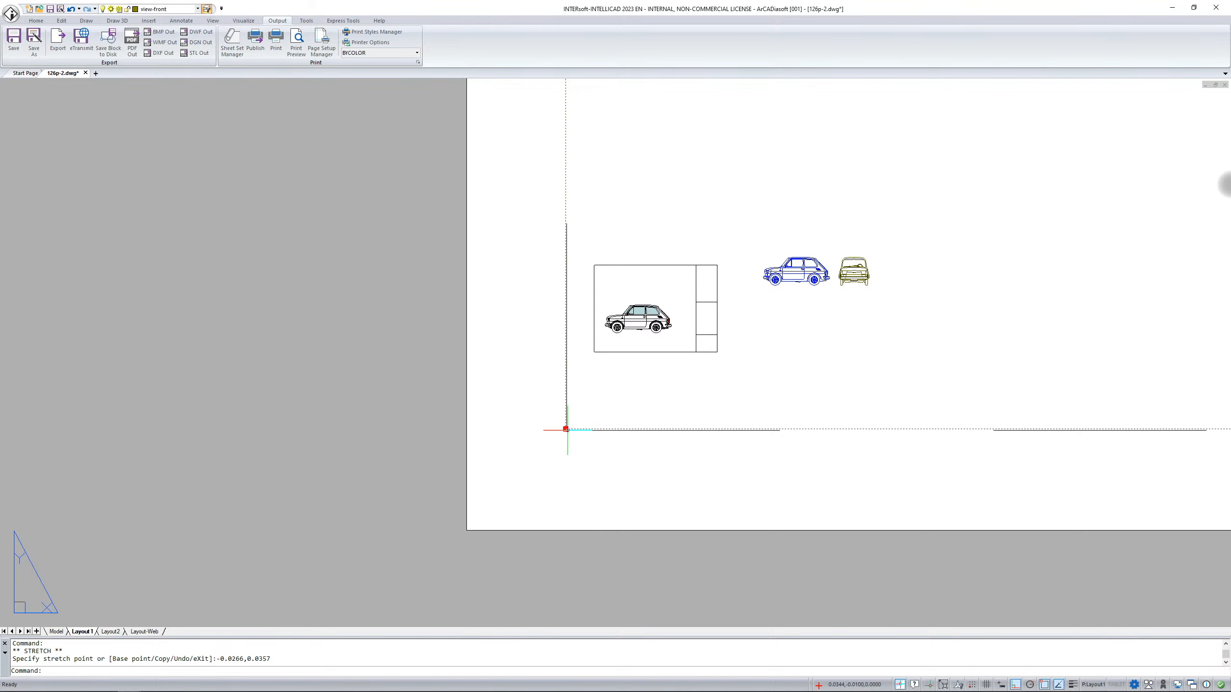
{"action": "scroll", "coordinate": [521, 483], "scroll_direction": "down", "scroll_amount": 5}
{"action": "scroll", "coordinate": [380, 522], "scroll_direction": "down", "scroll_amount": 3}
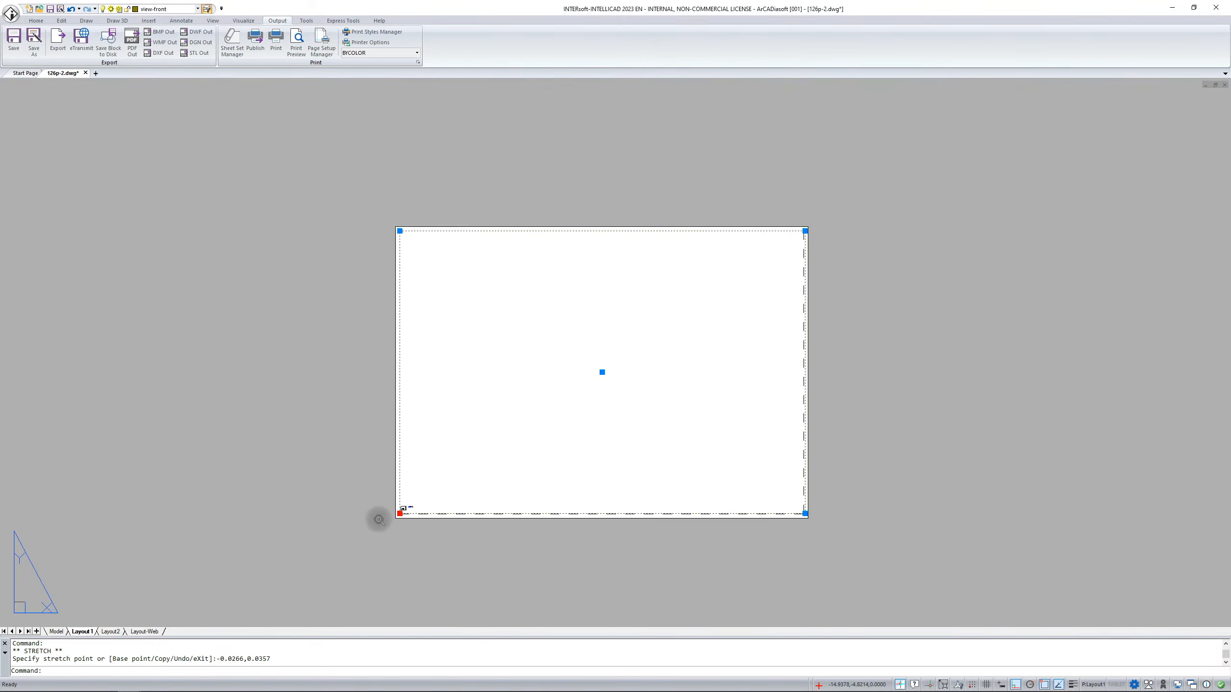
{"action": "scroll", "coordinate": [432, 514], "scroll_direction": "up", "scroll_amount": 3}
{"action": "scroll", "coordinate": [363, 542], "scroll_direction": "down", "scroll_amount": 2}
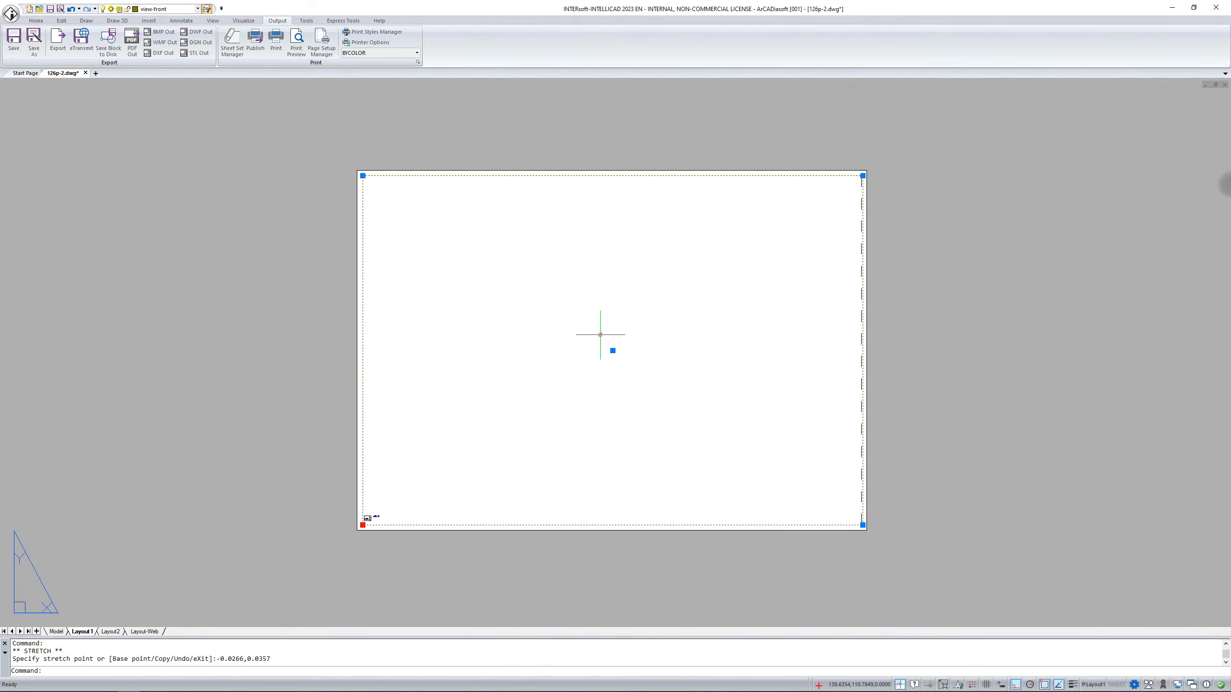
- Set the viewport's height to 210 and its width to 297 in its properties, and deselect it
{"action": "right_click", "coordinate": [600, 335]}
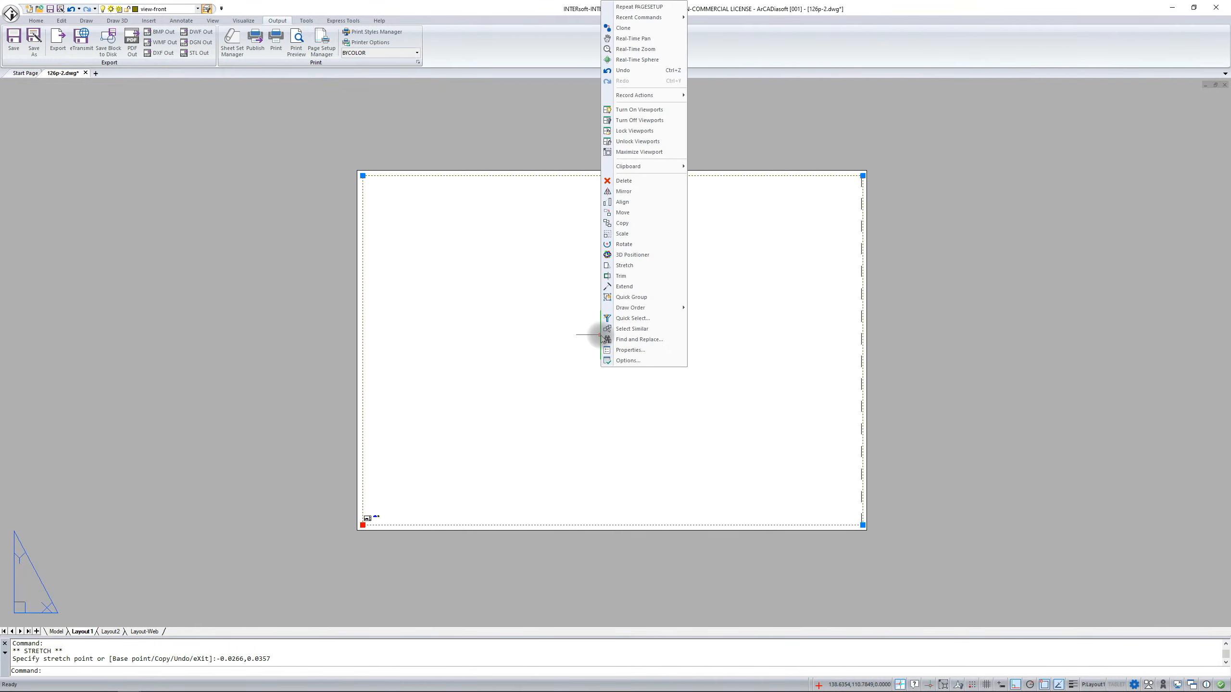
{"action": "left_click", "coordinate": [628, 349]}
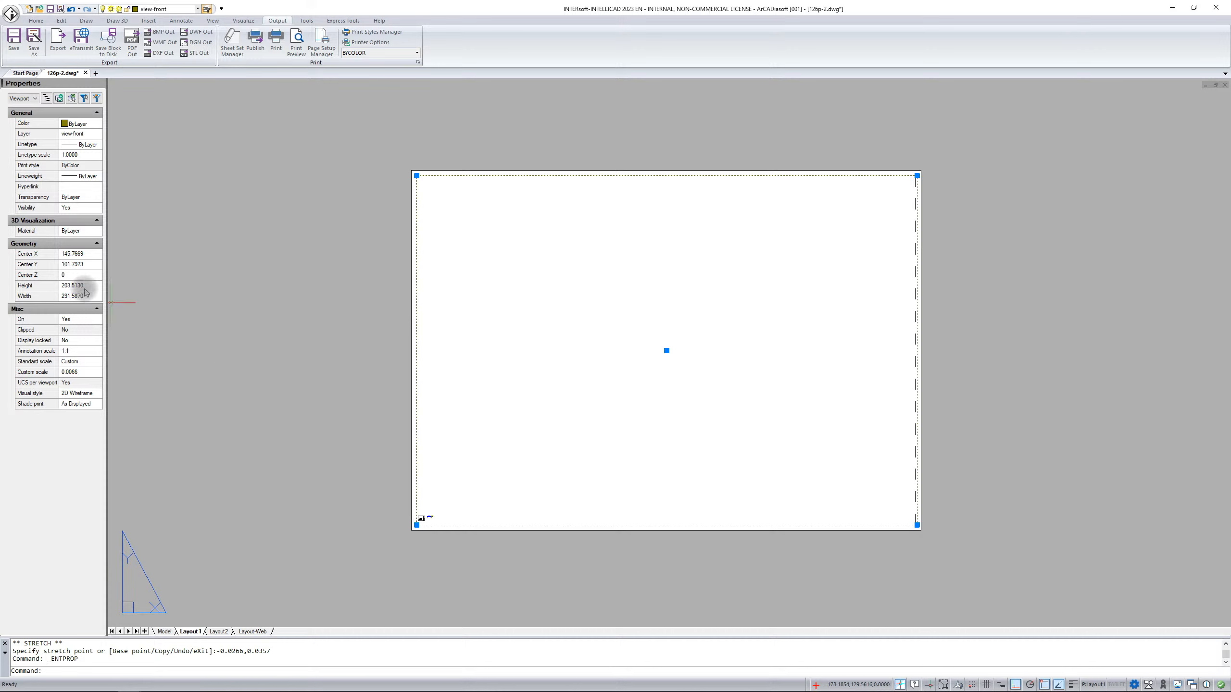
{"action": "left_click", "coordinate": [91, 286]}
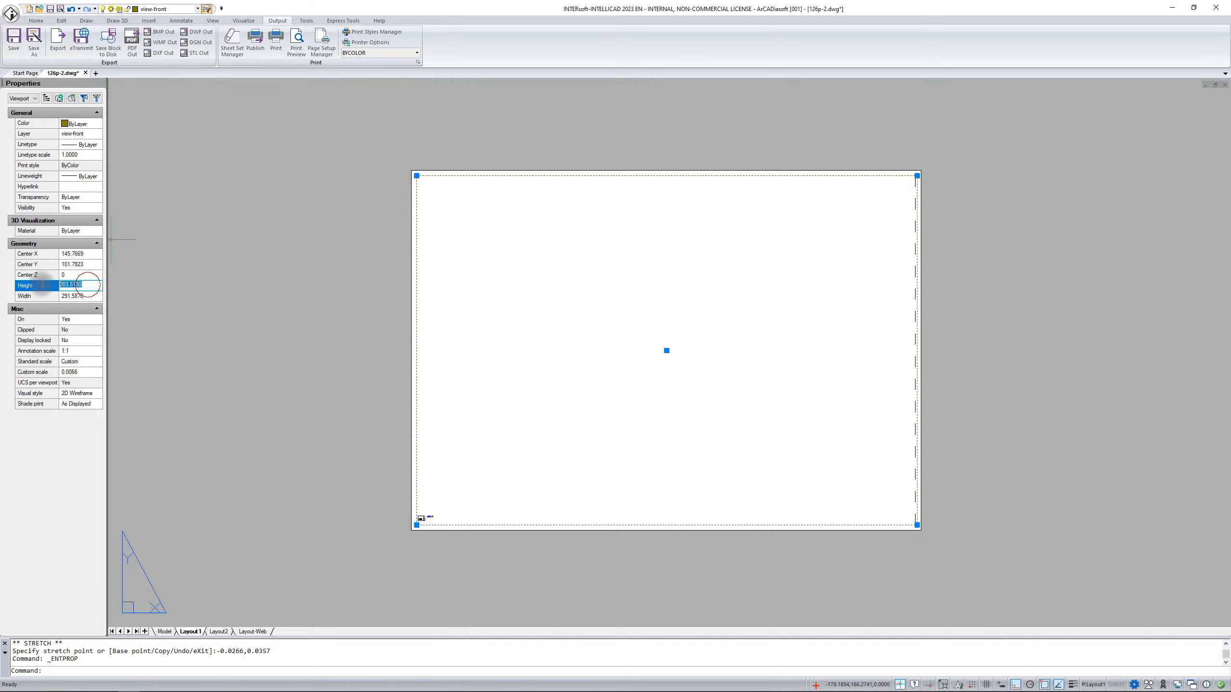
{"action": "type", "text": "210"}
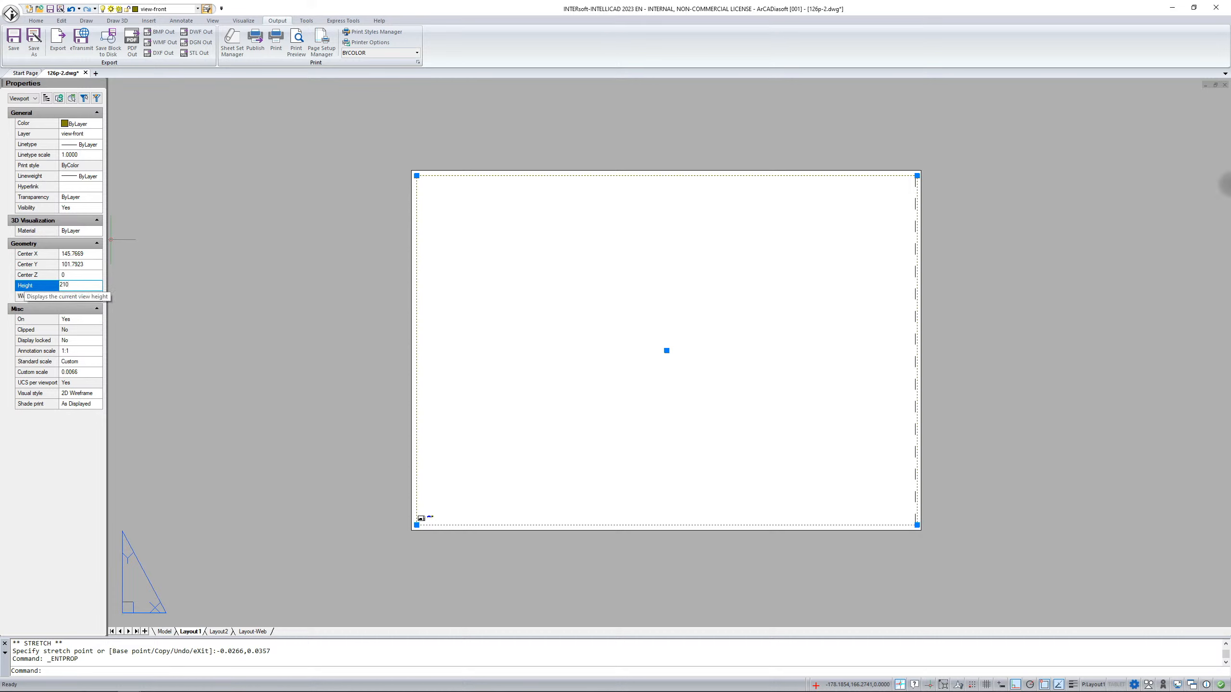
{"action": "key", "text": "Tab"}
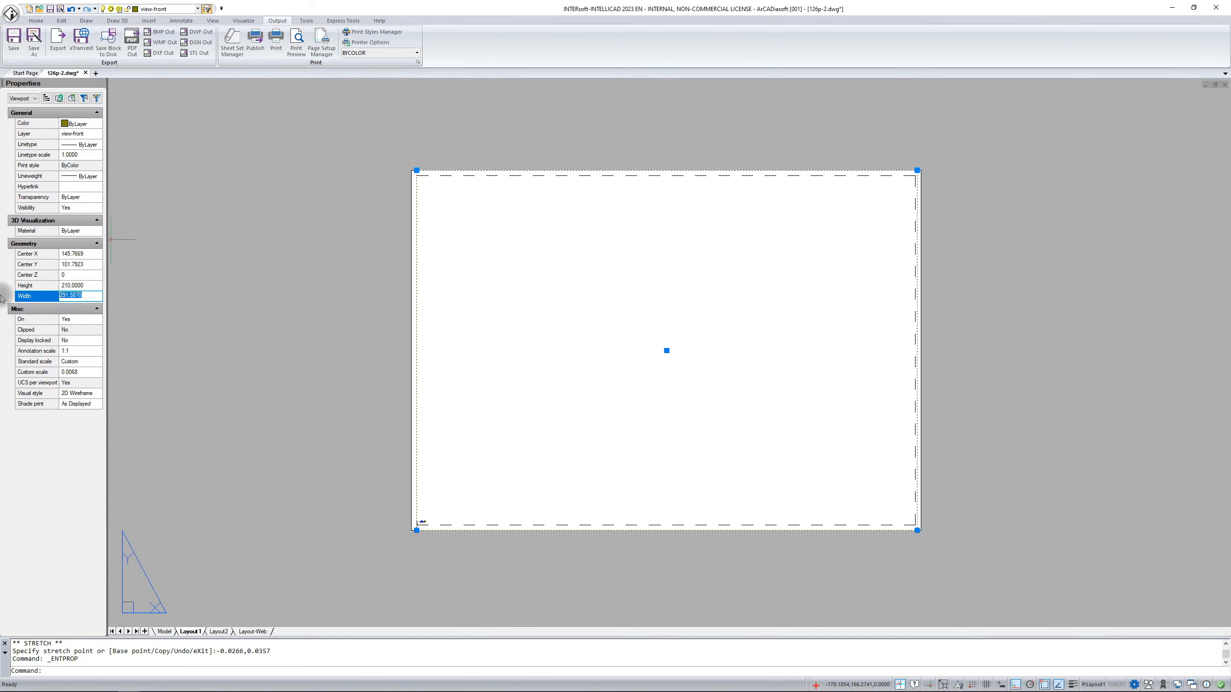
{"action": "type", "text": "297"}
{"action": "key", "text": "Return"}
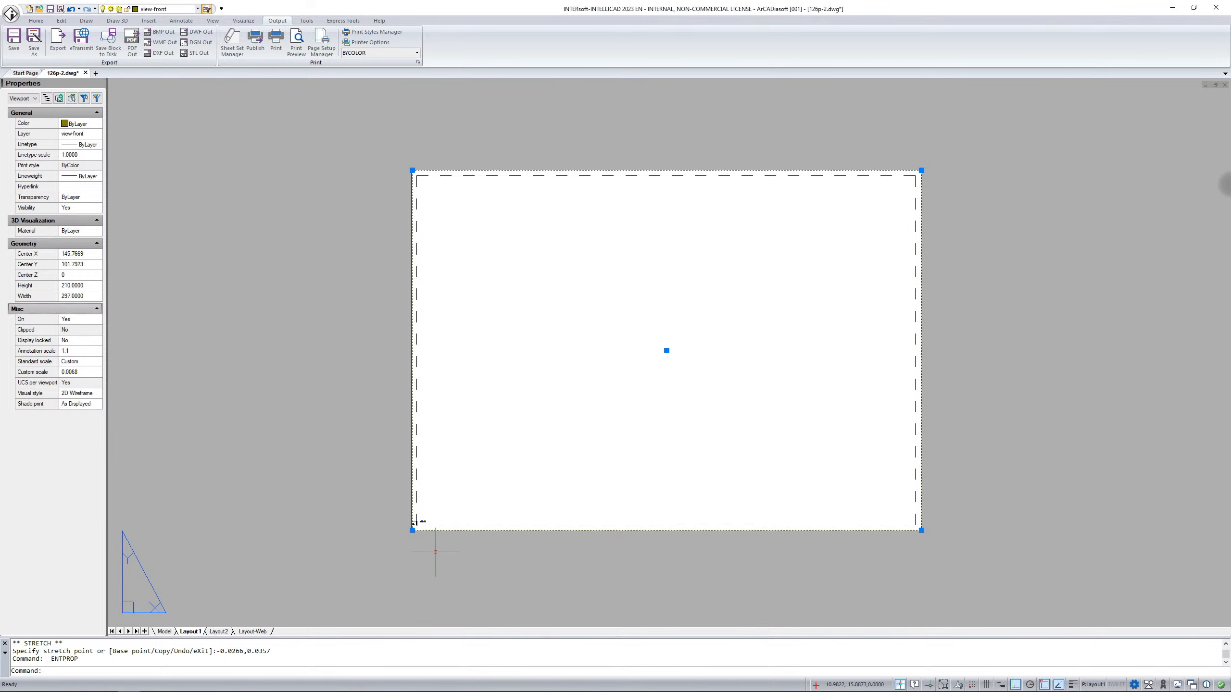
{"action": "middle_click_drag", "start_coordinate": [435, 552], "coordinate": [377, 462]}
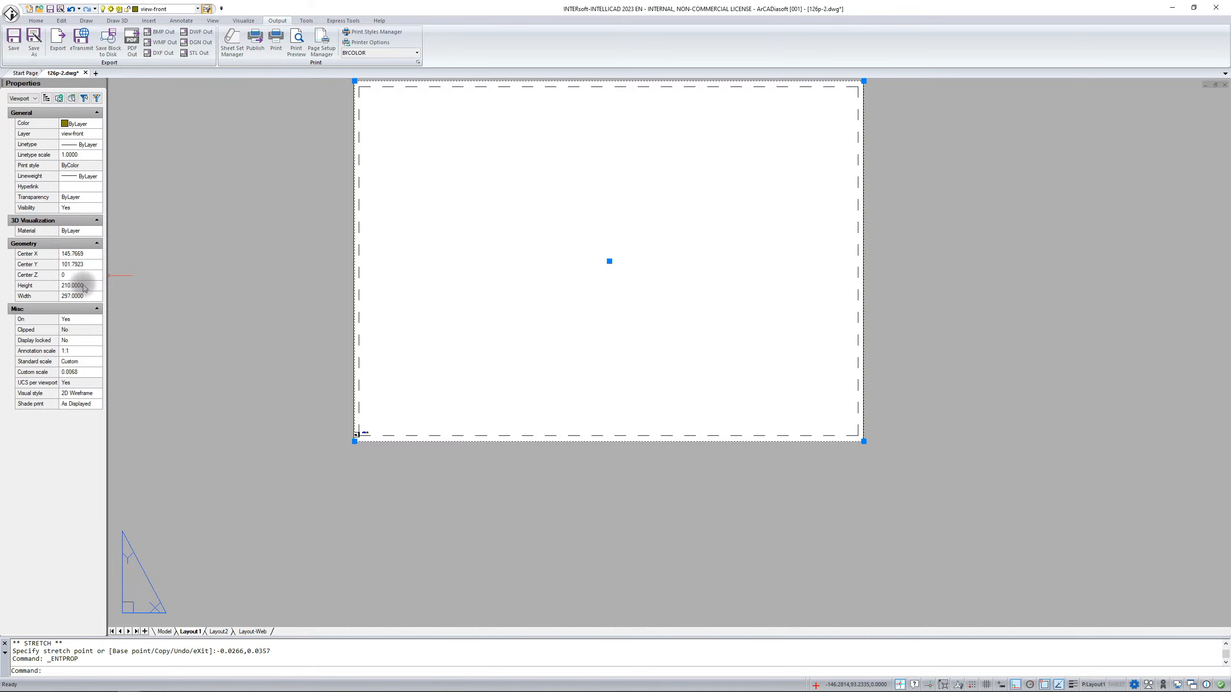
{"action": "key", "text": "Escape"}
{"action": "middle_click_drag", "start_coordinate": [330, 264], "coordinate": [334, 323]}
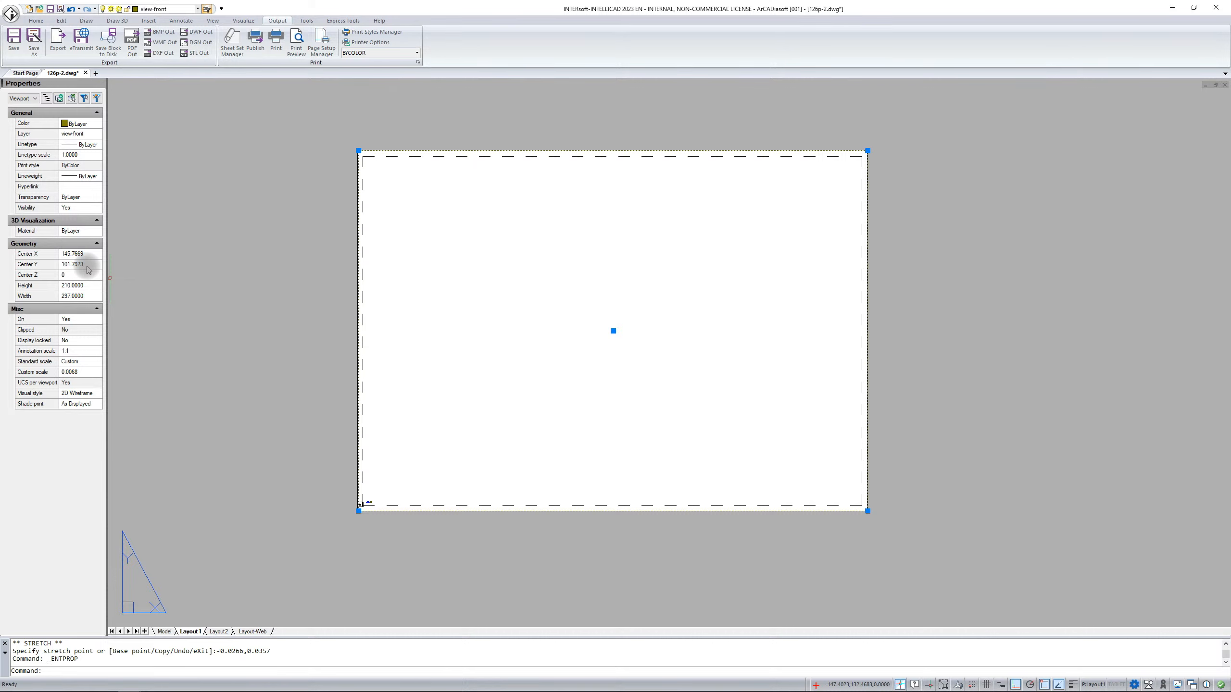
{"action": "key", "text": "Escape"}
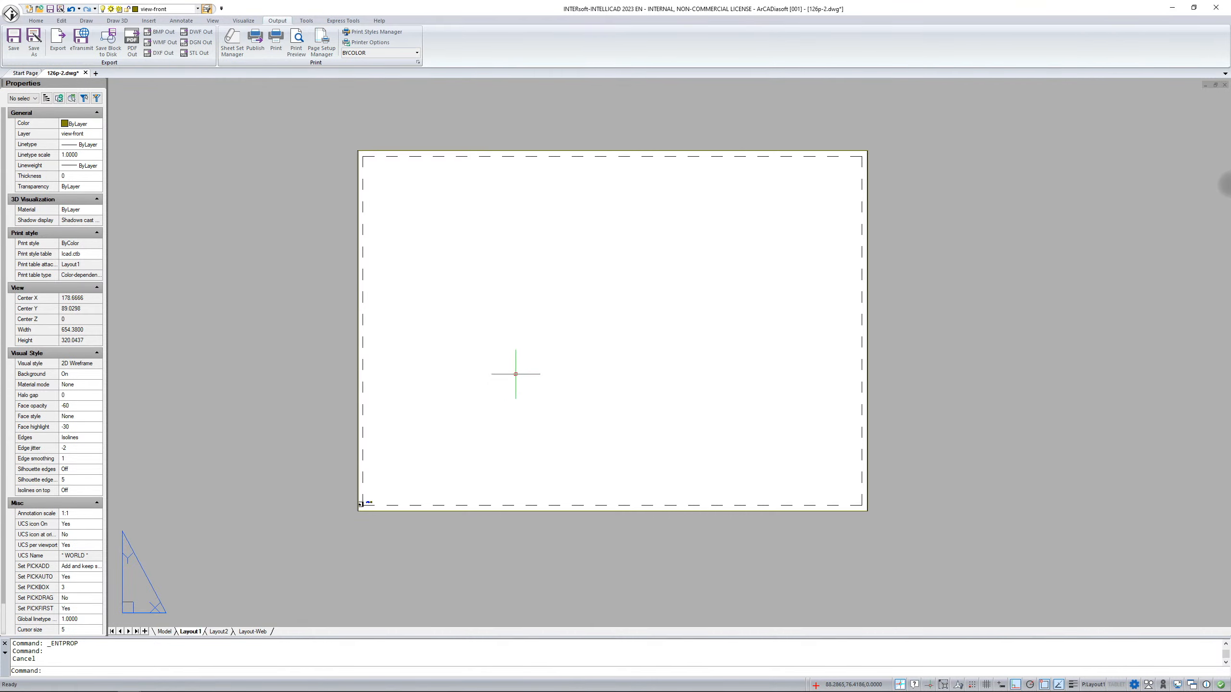
- Examine how the viewport fits the A4 sheet and where the car views lie near its lower-left corner
{"action": "middle_click_drag", "start_coordinate": [515, 374], "coordinate": [547, 365]}
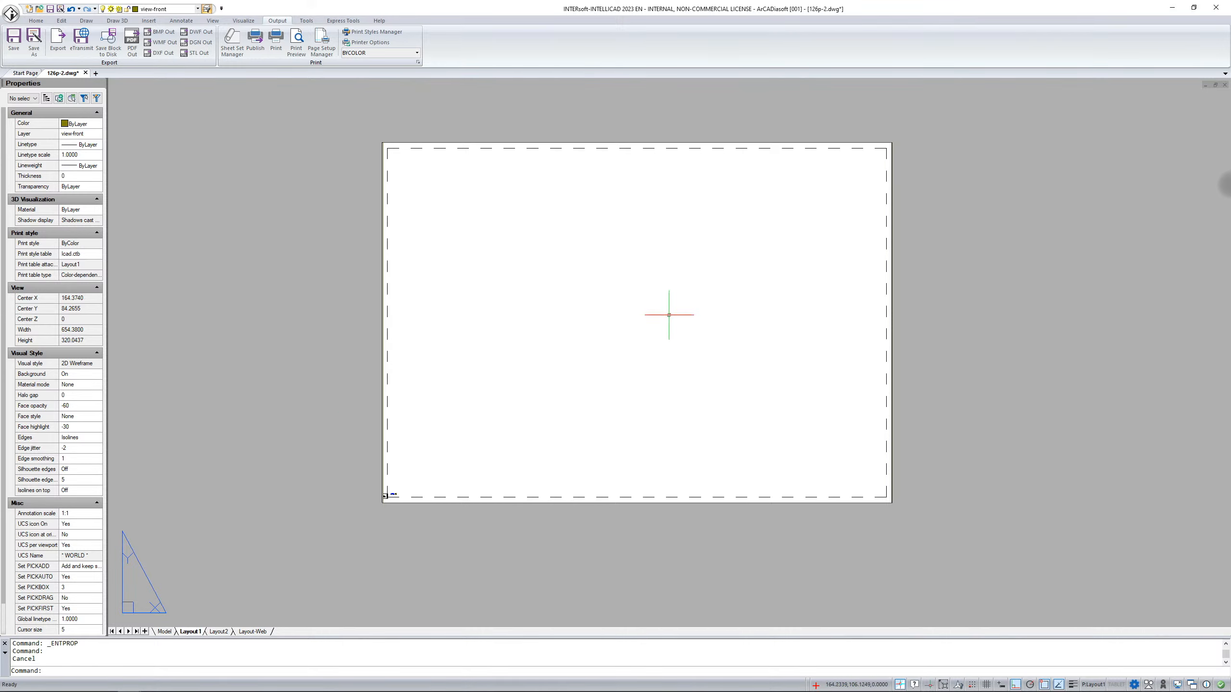
{"action": "scroll", "coordinate": [459, 511], "scroll_direction": "up", "scroll_amount": 2}
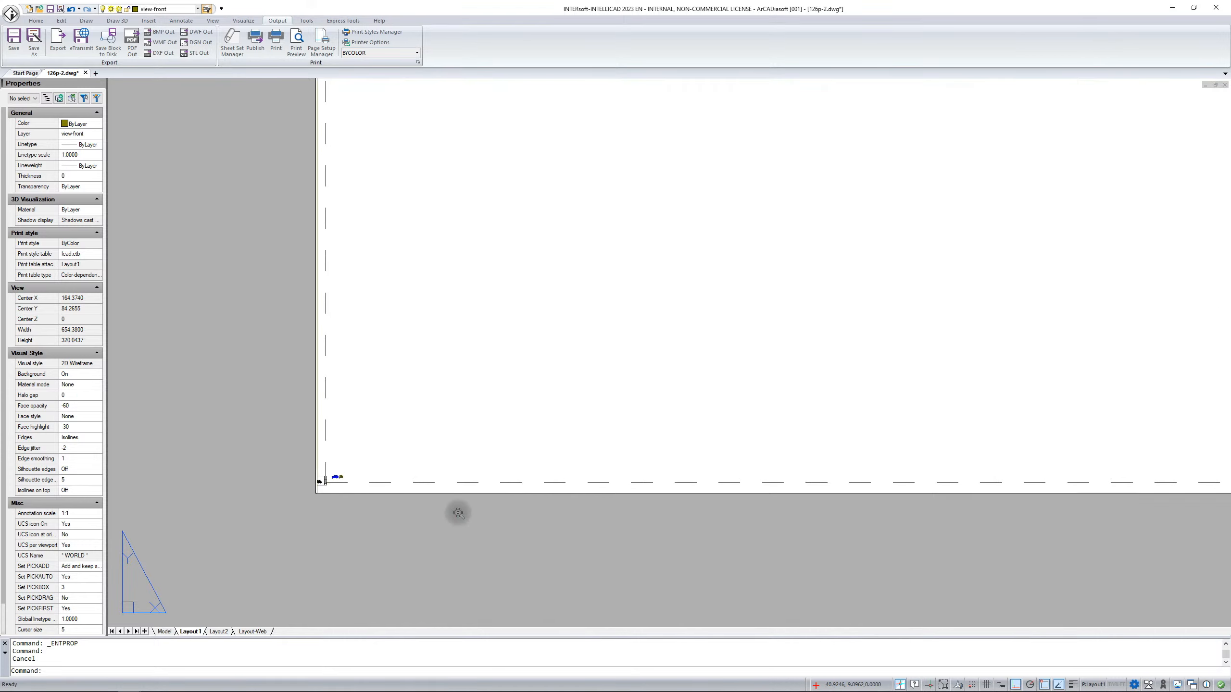
{"action": "scroll", "coordinate": [426, 528], "scroll_direction": "down", "scroll_amount": 4}
{"action": "middle_click_drag", "start_coordinate": [533, 451], "coordinate": [571, 418]}
{"action": "scroll", "coordinate": [531, 489], "scroll_direction": "up", "scroll_amount": 2}
{"action": "scroll", "coordinate": [420, 473], "scroll_direction": "down", "scroll_amount": 2}
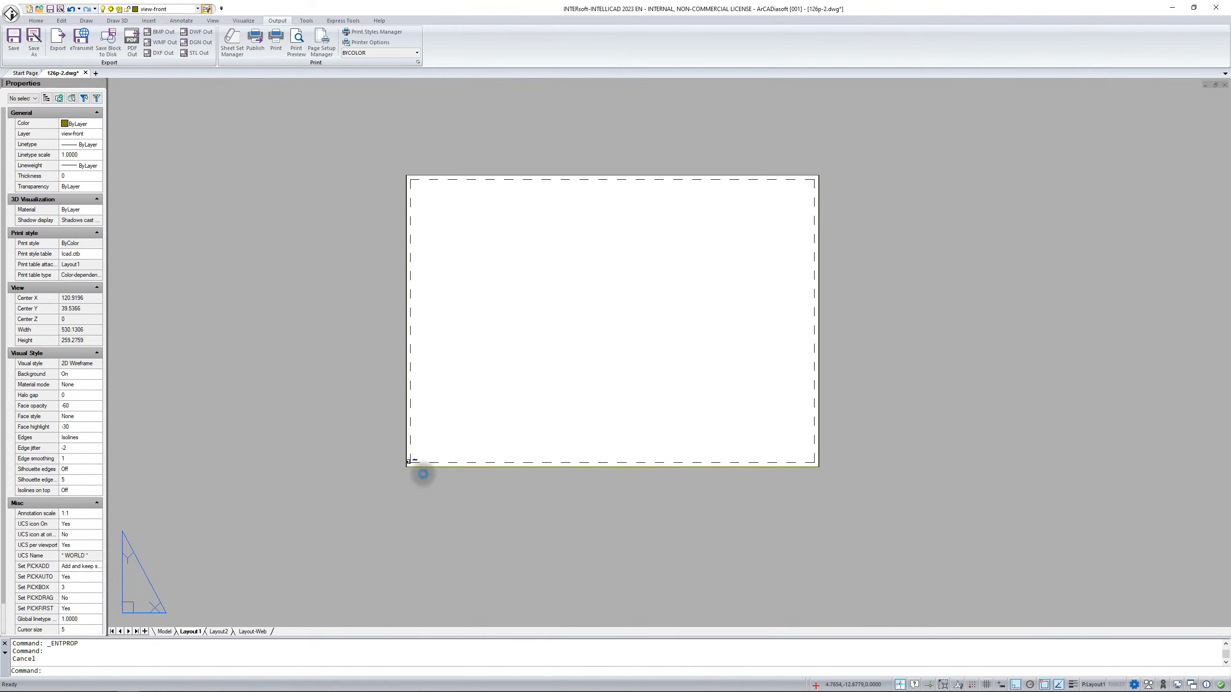
{"action": "scroll", "coordinate": [401, 448], "scroll_direction": "up", "scroll_amount": 5}
{"action": "scroll", "coordinate": [380, 474], "scroll_direction": "up", "scroll_amount": 2}
{"action": "scroll", "coordinate": [380, 475], "scroll_direction": "down", "scroll_amount": 4}
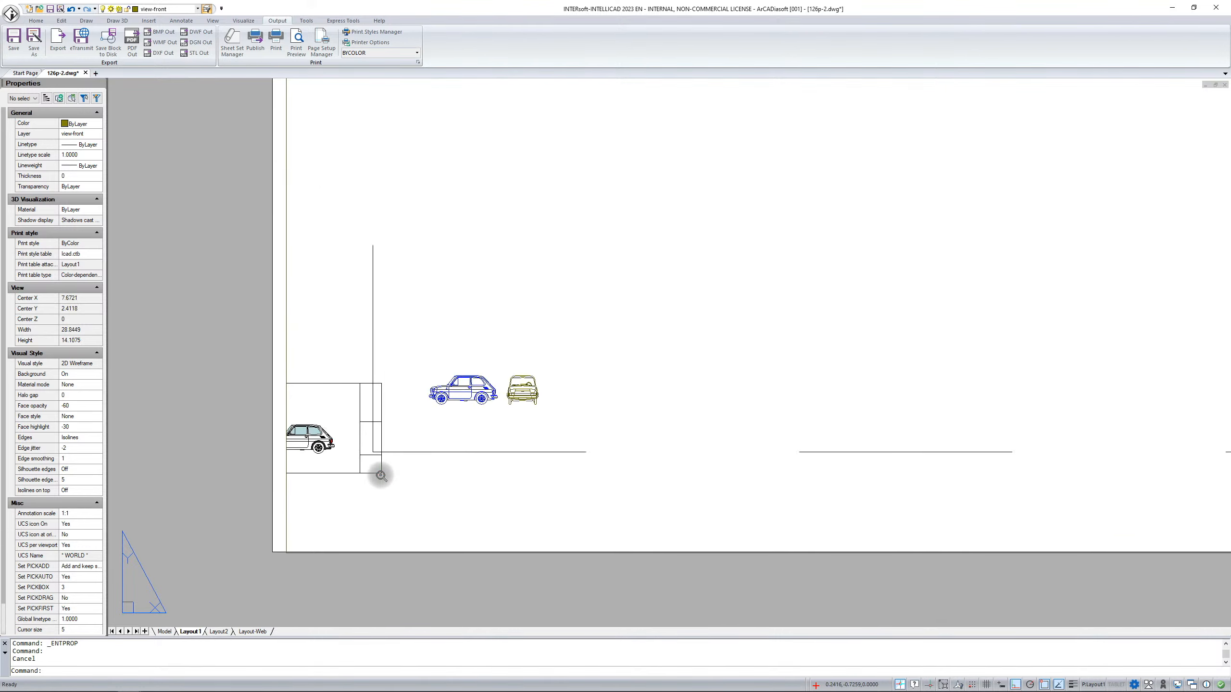
- Activate model space inside Layout1's viewport
{"action": "scroll", "coordinate": [380, 475], "scroll_direction": "down", "scroll_amount": 8}
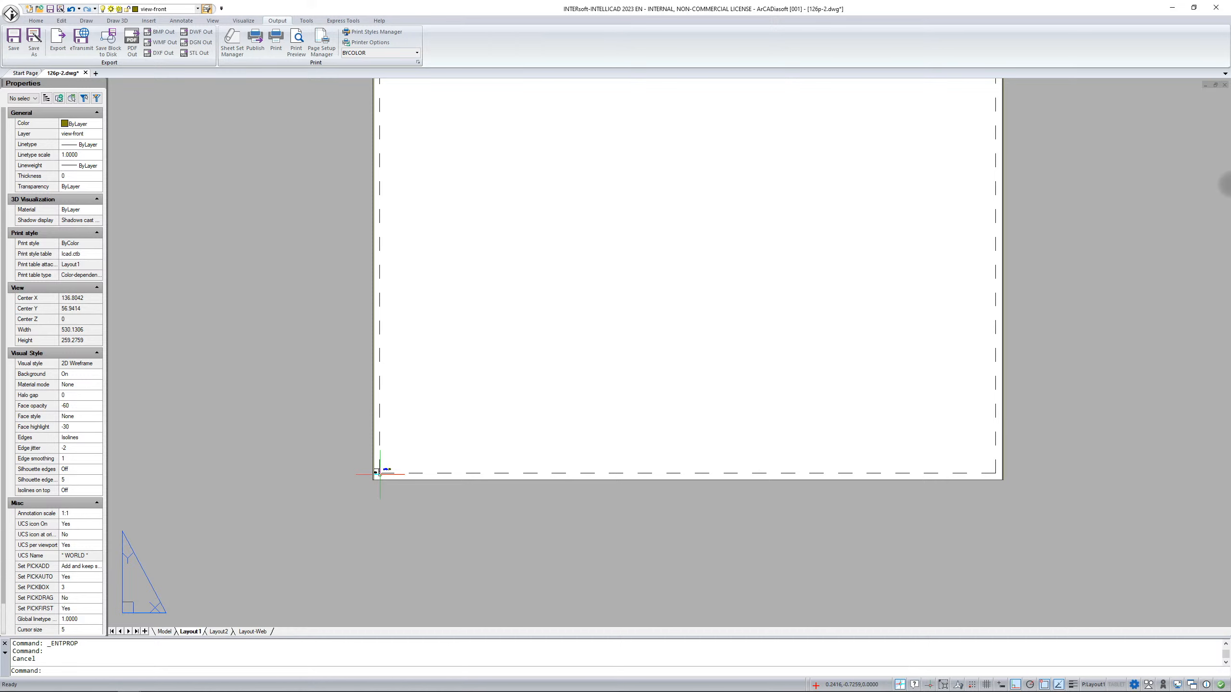
{"action": "left_click", "coordinate": [1093, 685]}
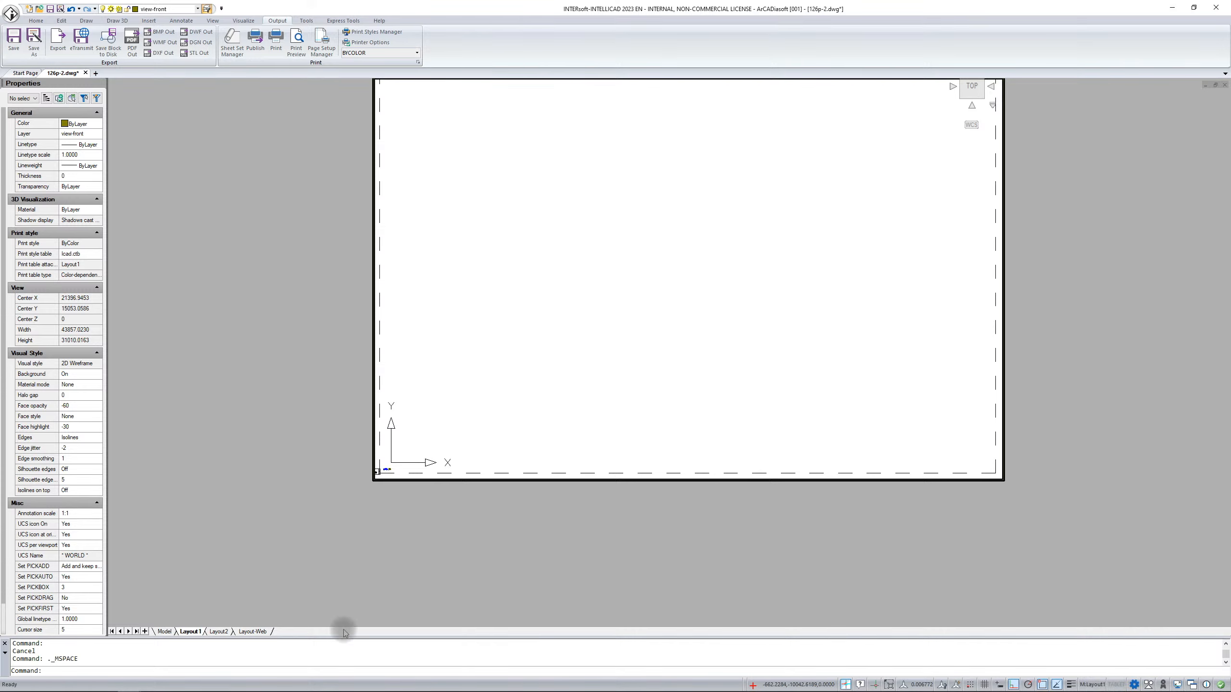
{"action": "right_click", "coordinate": [188, 632]}
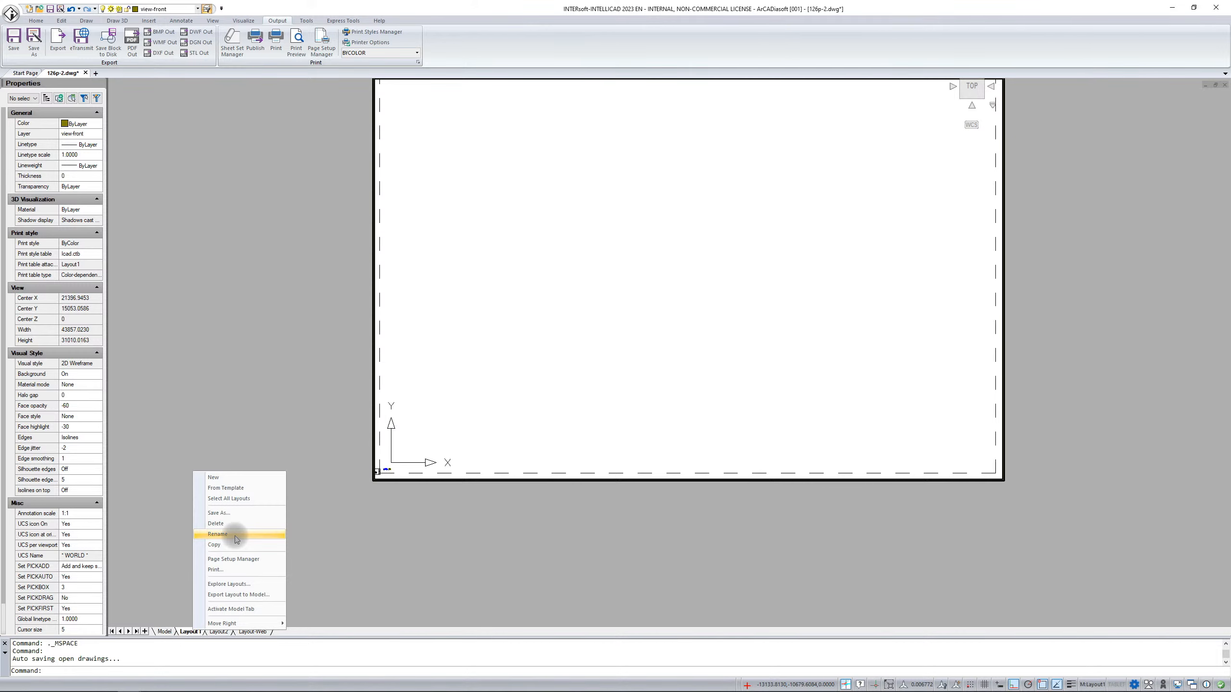
{"action": "left_click", "coordinate": [418, 542]}
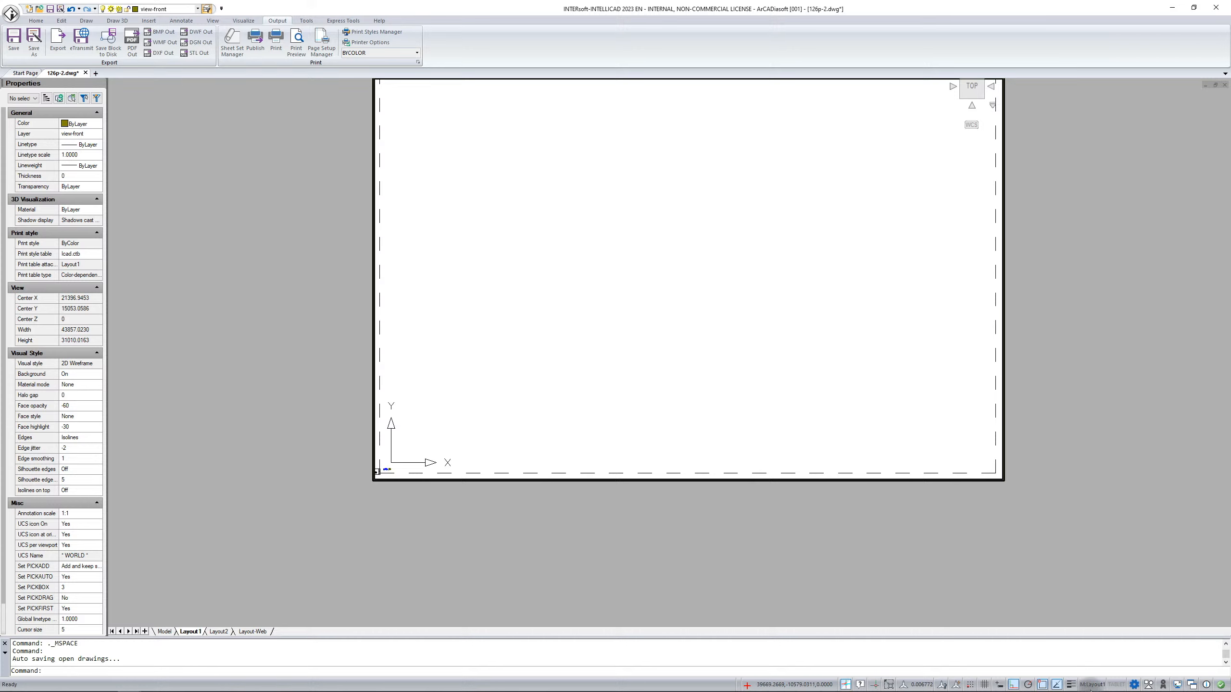
{"action": "key", "text": "Escape"}
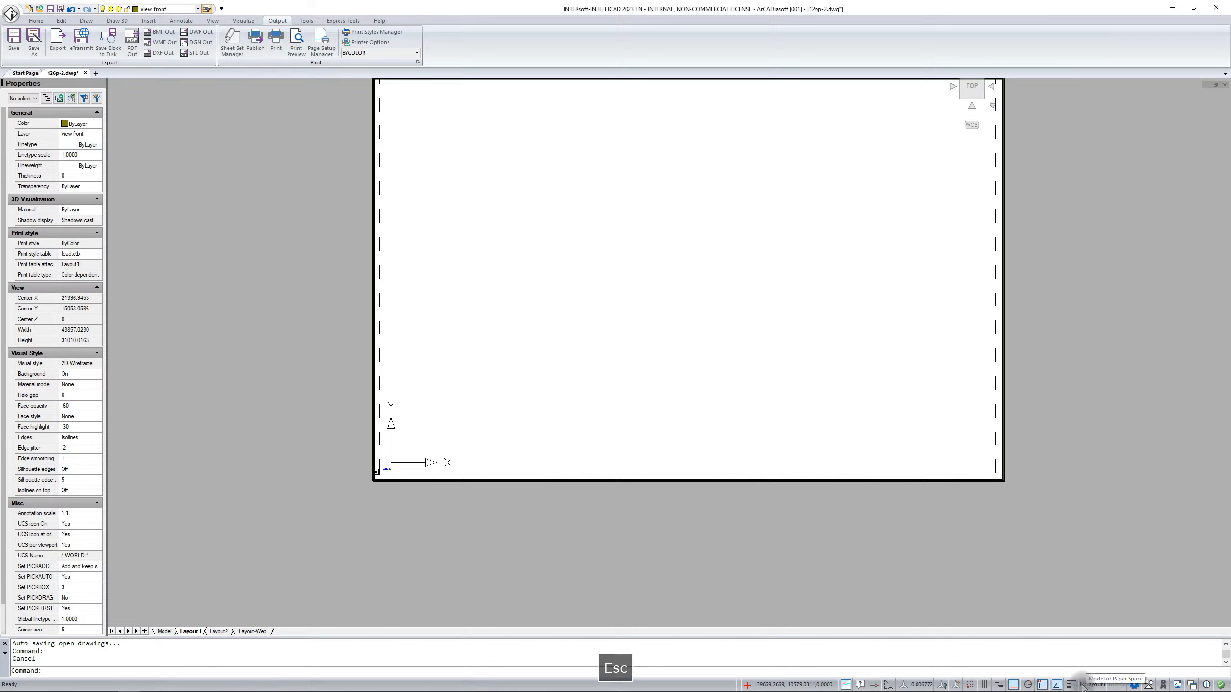
{"action": "key", "text": "ctrl"}
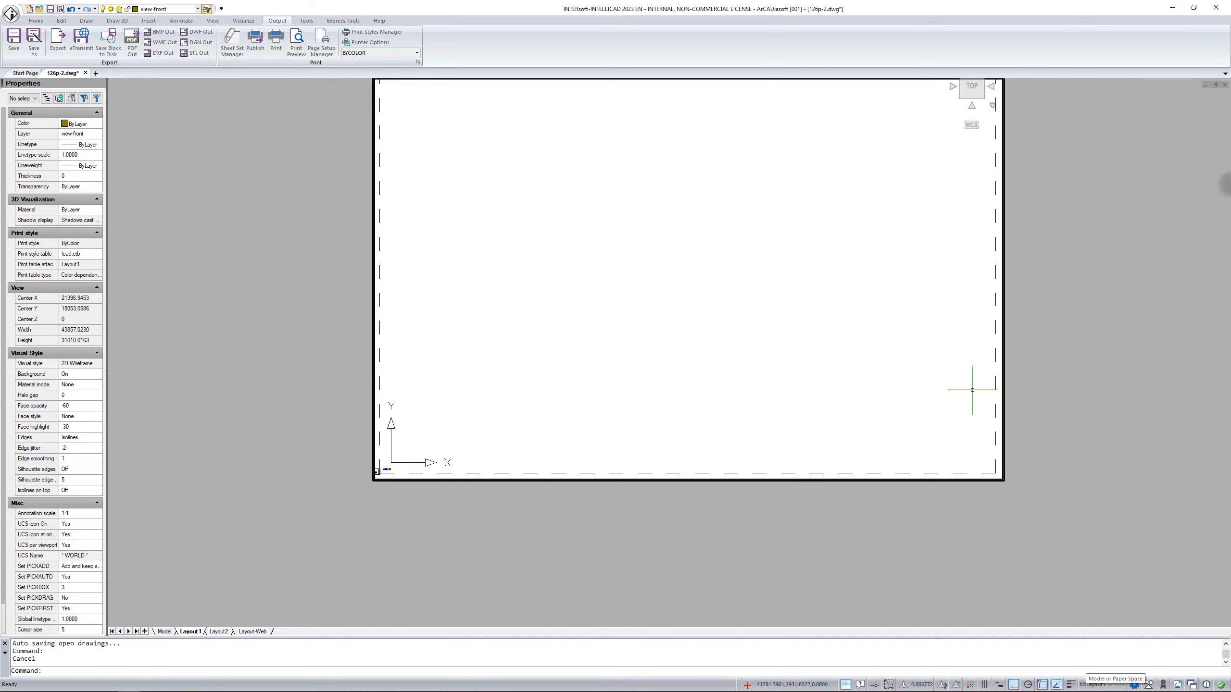
- Enlarge and center the blue side view and yellow front view of the car within the viewport, and return to paper space
{"action": "scroll", "coordinate": [780, 300], "scroll_direction": "down", "scroll_amount": 4}
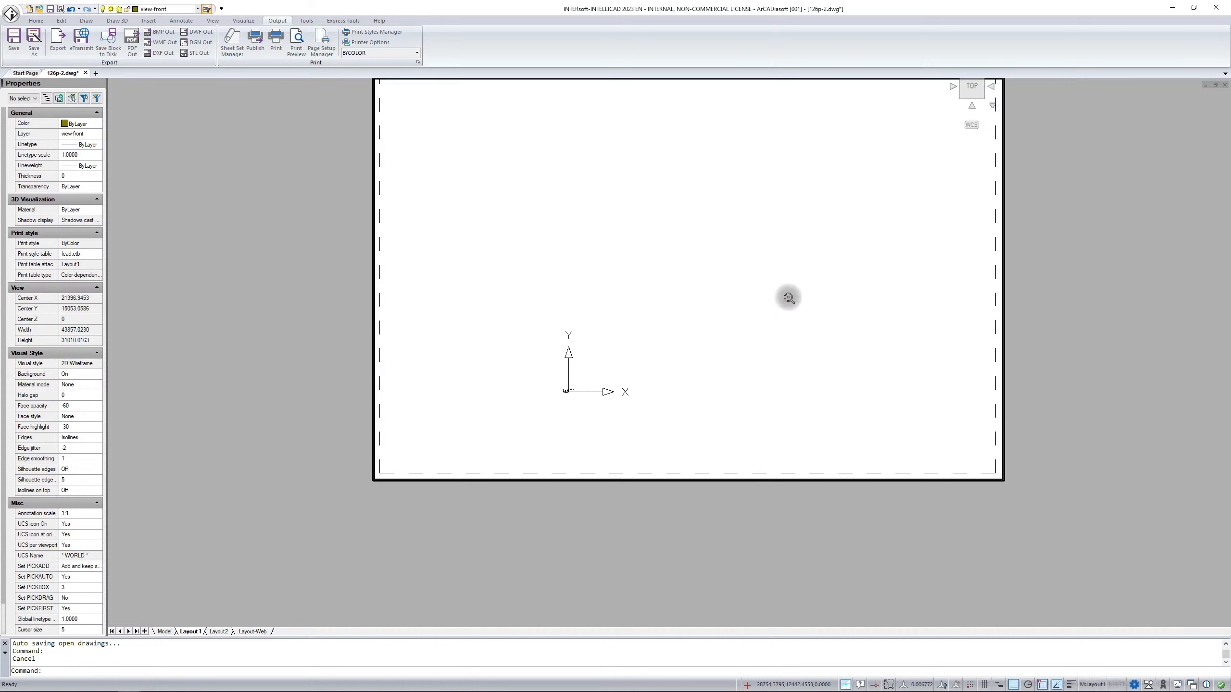
{"action": "scroll", "coordinate": [611, 376], "scroll_direction": "up", "scroll_amount": 12}
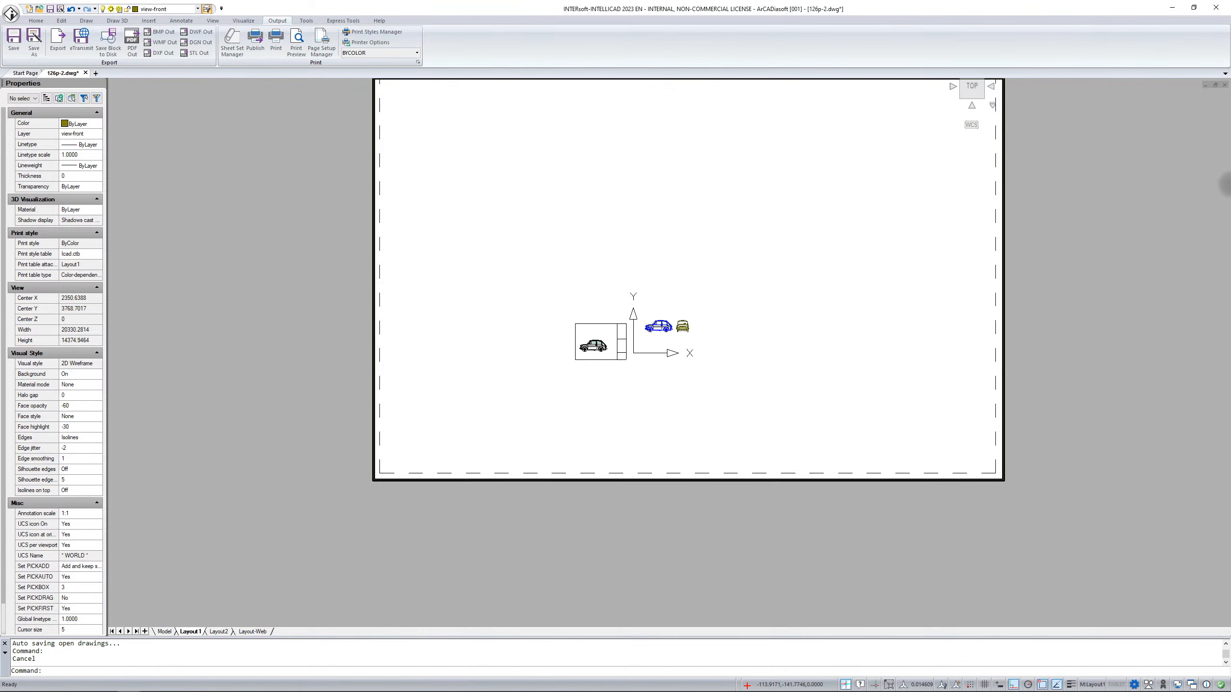
{"action": "scroll", "coordinate": [623, 363], "scroll_direction": "up", "scroll_amount": 4}
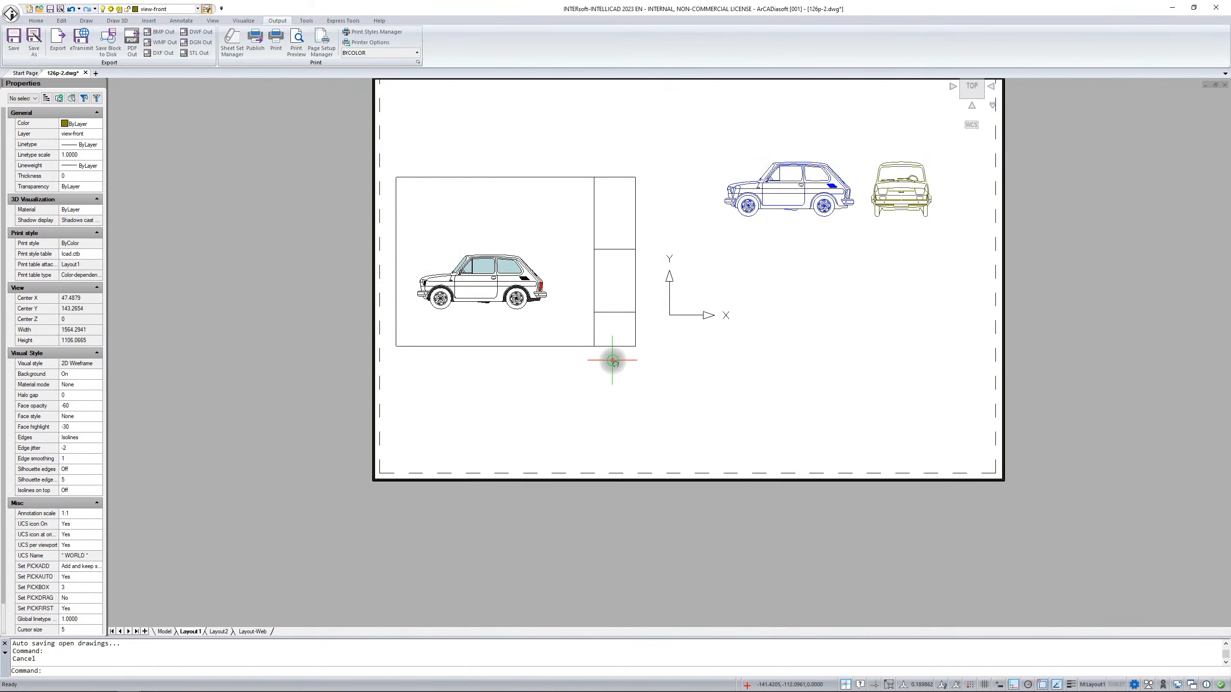
{"action": "mouse_move", "coordinate": [616, 357]}
{"action": "middle_mouse_down"}
{"action": "mouse_move", "coordinate": [731, 383]}
{"action": "mouse_move", "coordinate": [475, 407]}
{"action": "middle_mouse_up"}
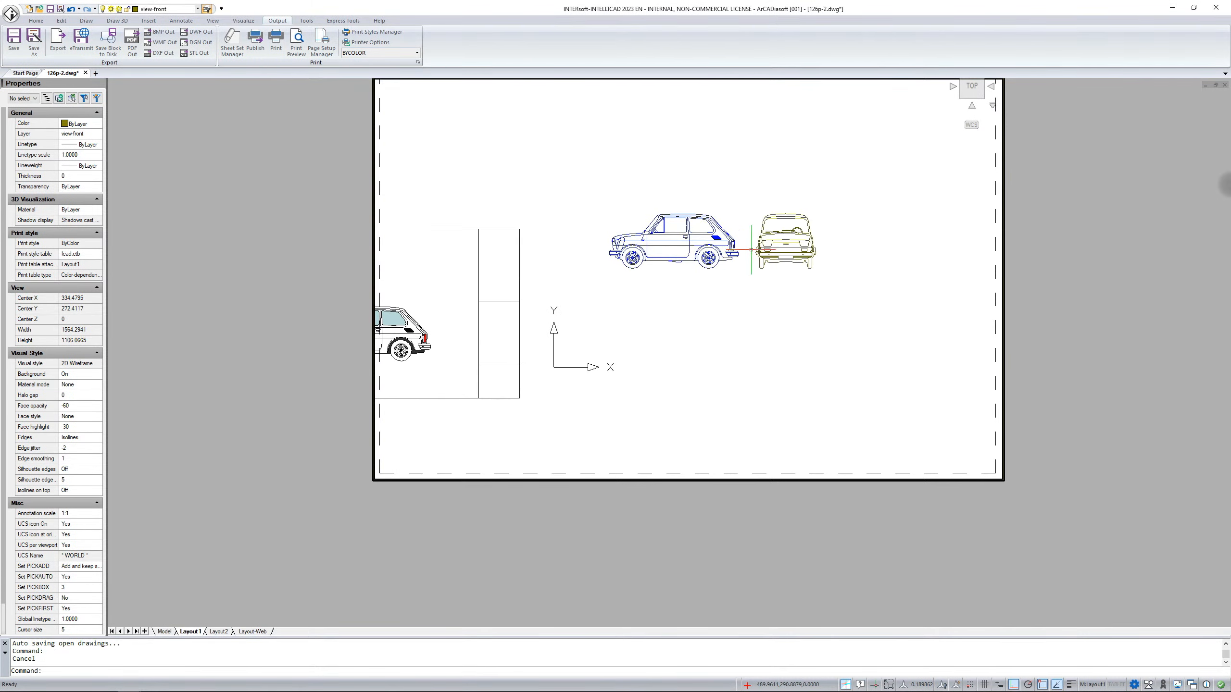
{"action": "scroll", "coordinate": [776, 217], "scroll_direction": "up", "scroll_amount": 2}
{"action": "scroll", "coordinate": [775, 216], "scroll_direction": "up", "scroll_amount": 2}
{"action": "scroll", "coordinate": [777, 225], "scroll_direction": "down", "scroll_amount": 3}
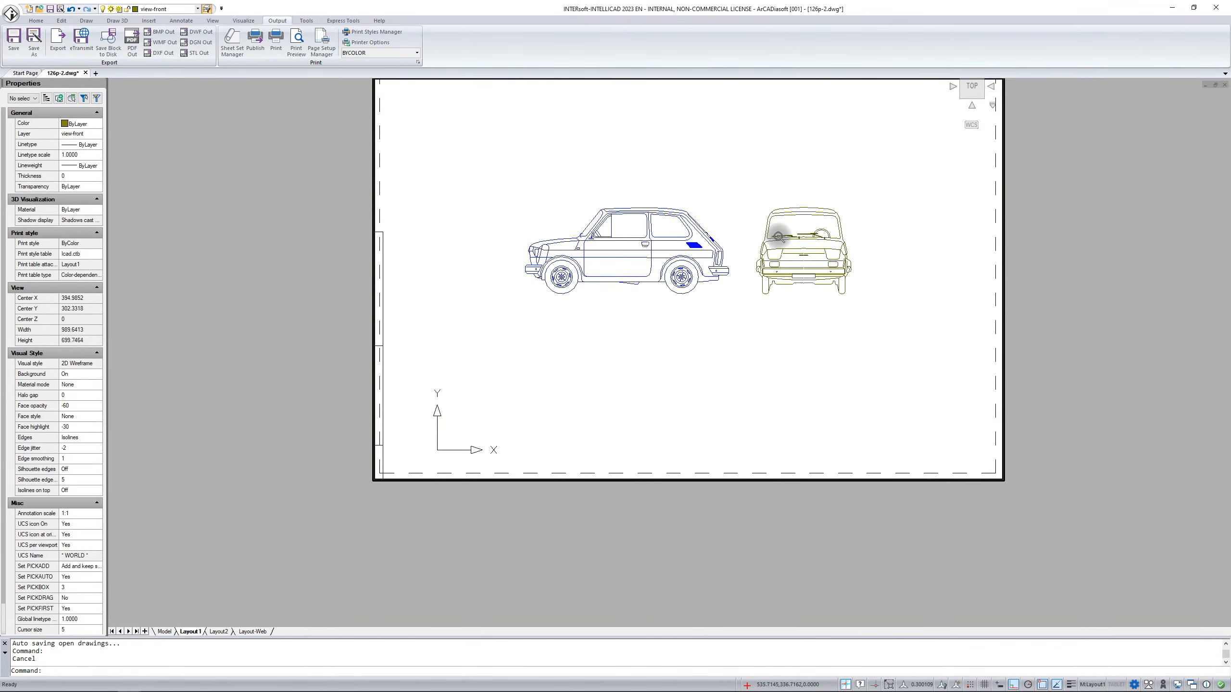
{"action": "scroll", "coordinate": [777, 226], "scroll_direction": "up", "scroll_amount": 1}
{"action": "scroll", "coordinate": [761, 240], "scroll_direction": "up", "scroll_amount": 1}
{"action": "scroll", "coordinate": [762, 240], "scroll_direction": "down", "scroll_amount": 2}
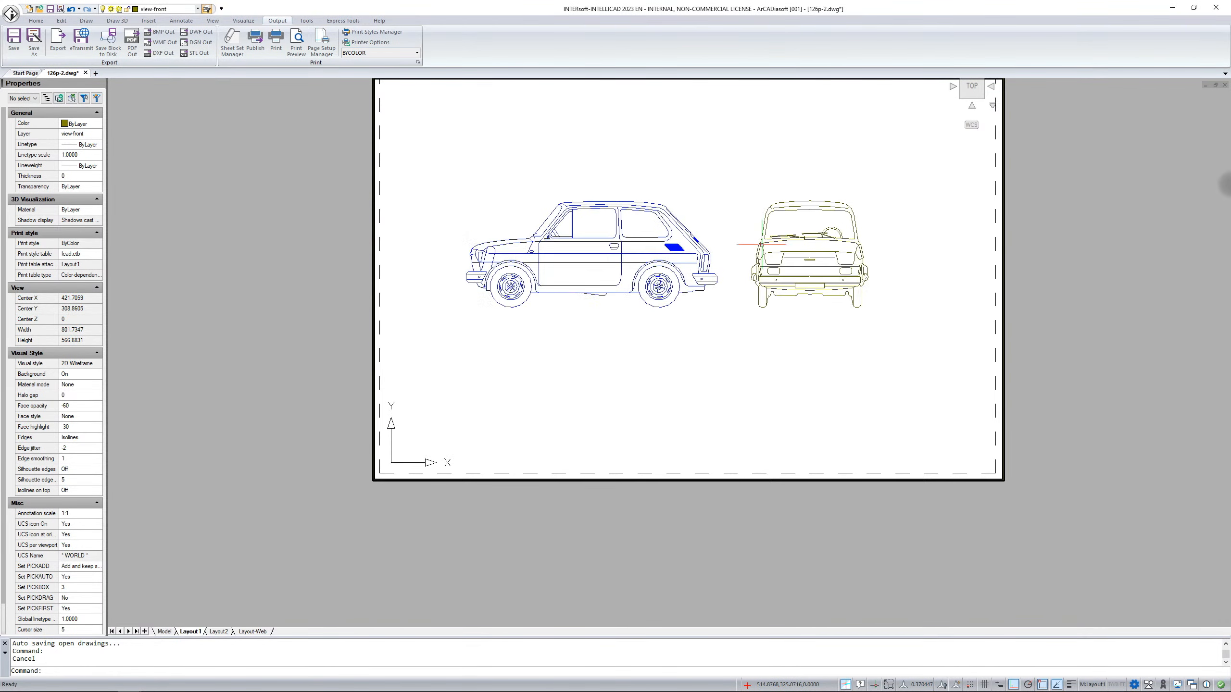
{"action": "scroll", "coordinate": [762, 244], "scroll_direction": "up", "scroll_amount": 1}
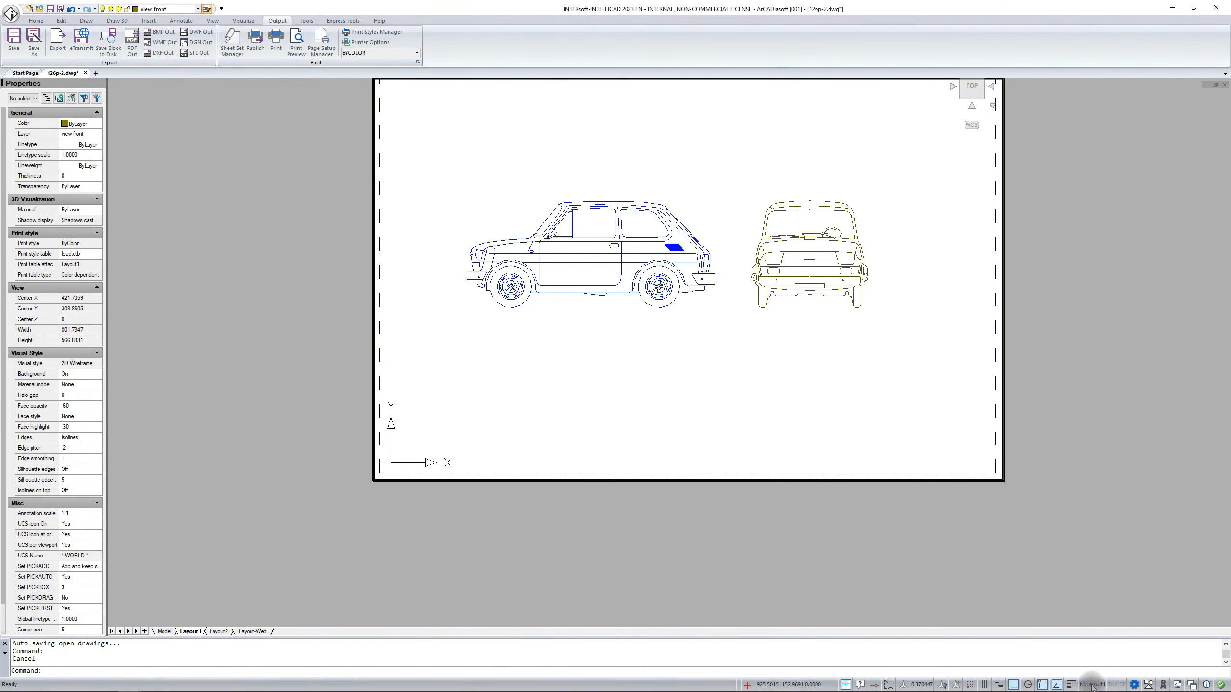
{"action": "mouse_move", "coordinate": [748, 320]}
{"action": "middle_mouse_down"}
{"action": "mouse_move", "coordinate": [733, 351]}
{"action": "mouse_move", "coordinate": [731, 332]}
{"action": "middle_mouse_up"}
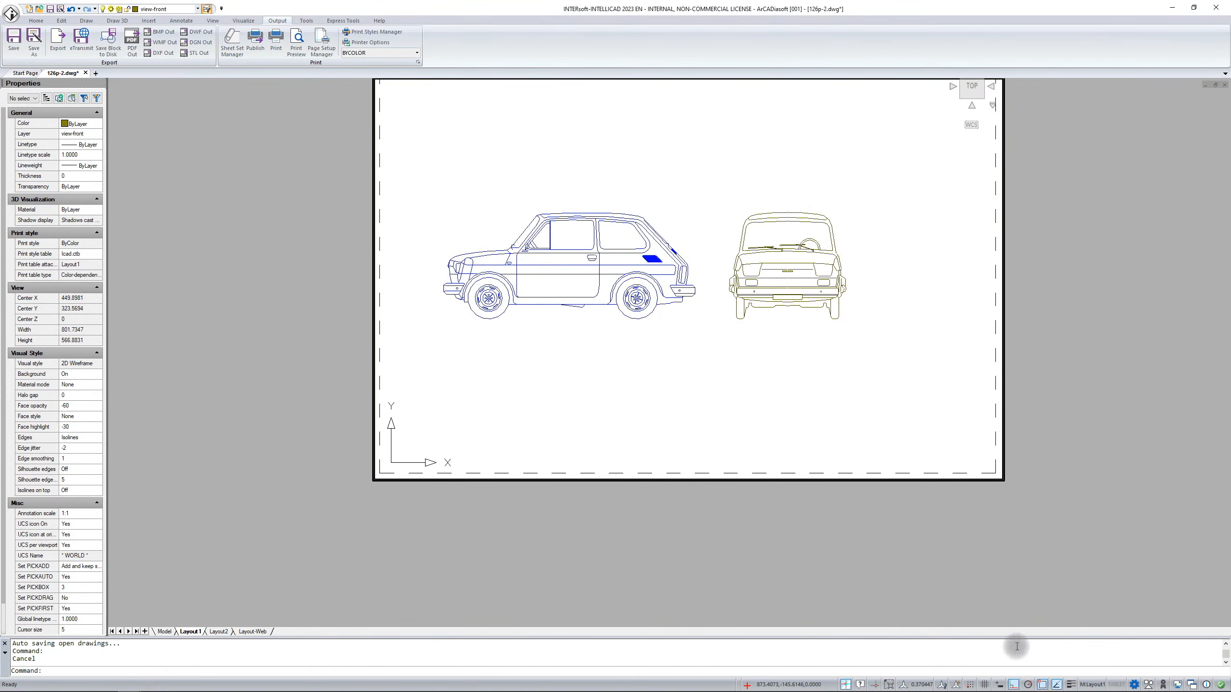
{"action": "left_click", "coordinate": [1092, 685]}
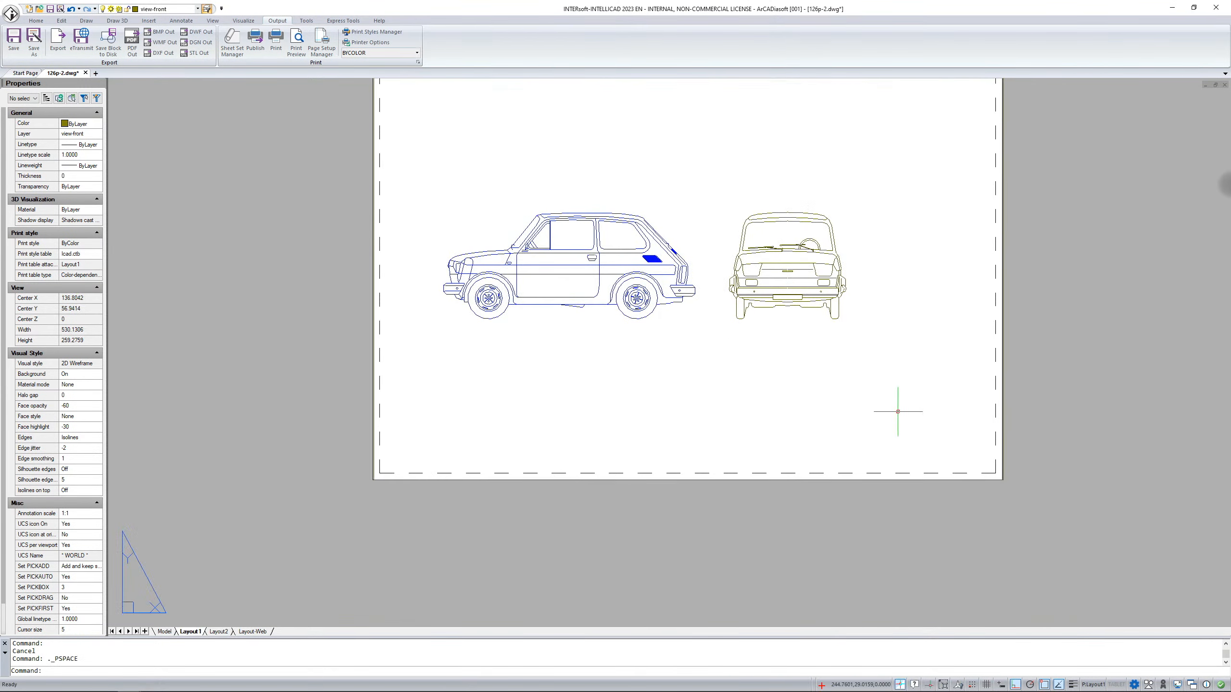
- Draw a rectangle about 297 by 70 from the viewport's lower-left corner to a Nearest snap point on its right edge
{"action": "scroll", "coordinate": [722, 529], "scroll_direction": "down", "scroll_amount": 3}
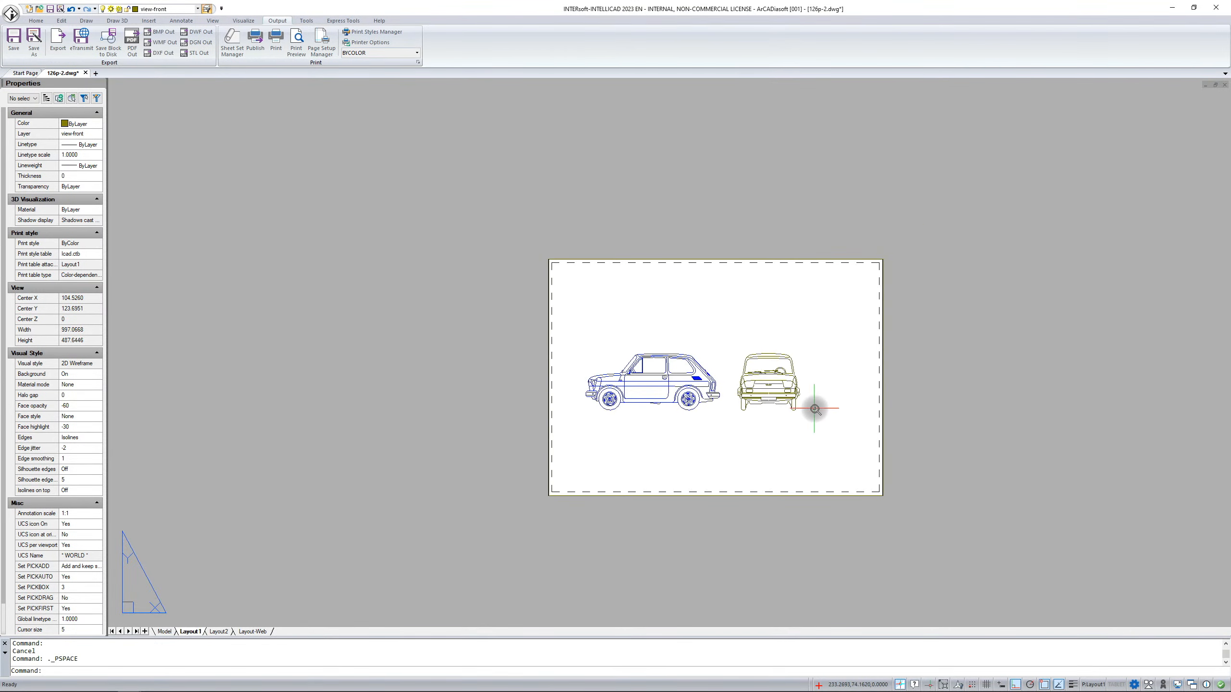
{"action": "scroll", "coordinate": [814, 408], "scroll_direction": "up", "scroll_amount": 3}
{"action": "scroll", "coordinate": [807, 406], "scroll_direction": "down", "scroll_amount": 2}
{"action": "middle_click_drag", "start_coordinate": [796, 418], "coordinate": [655, 381]}
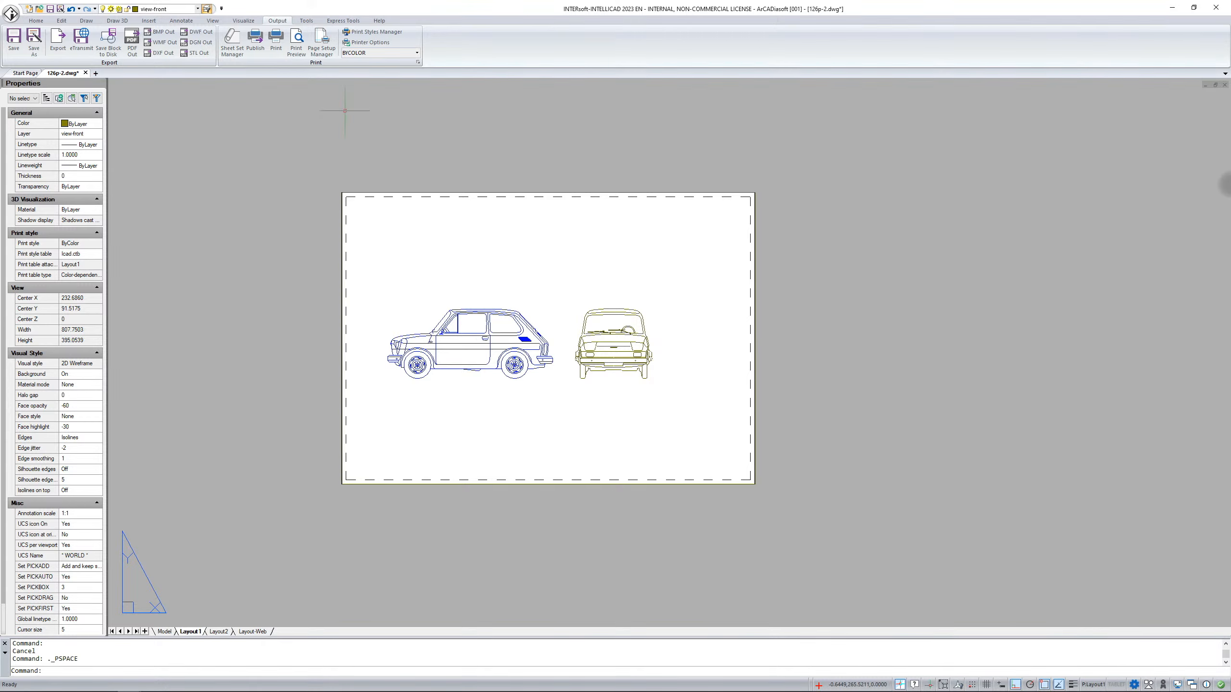
{"action": "left_click", "coordinate": [36, 20]}
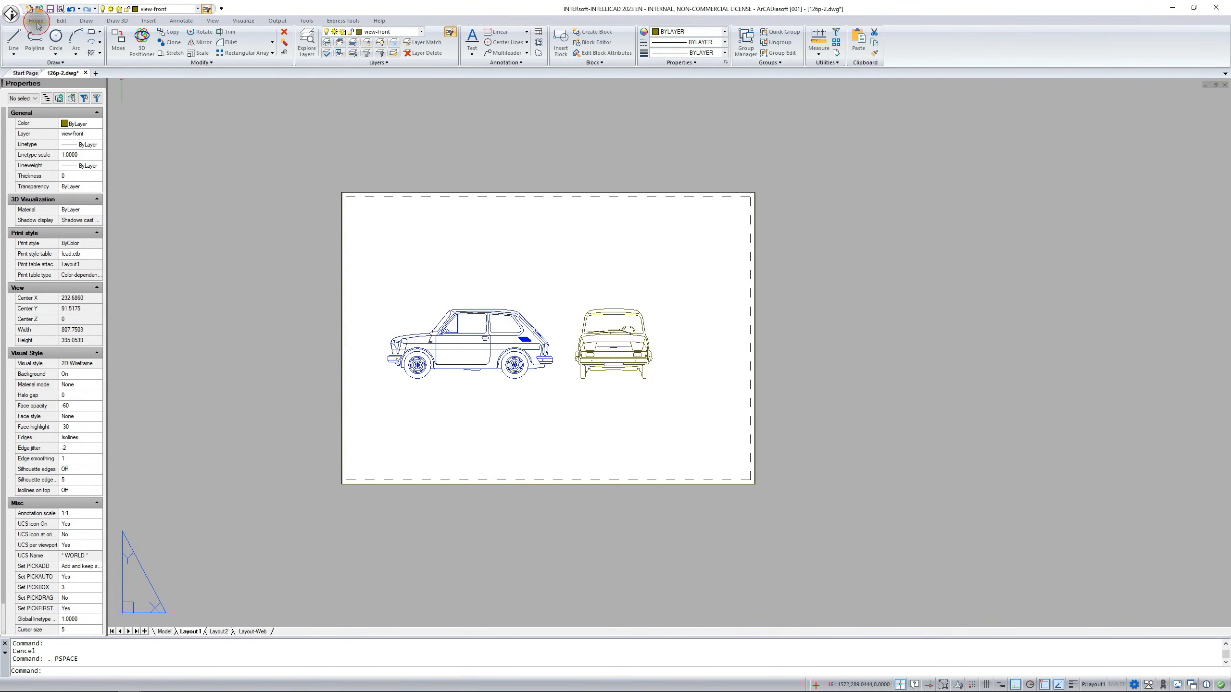
{"action": "left_click", "coordinate": [90, 32]}
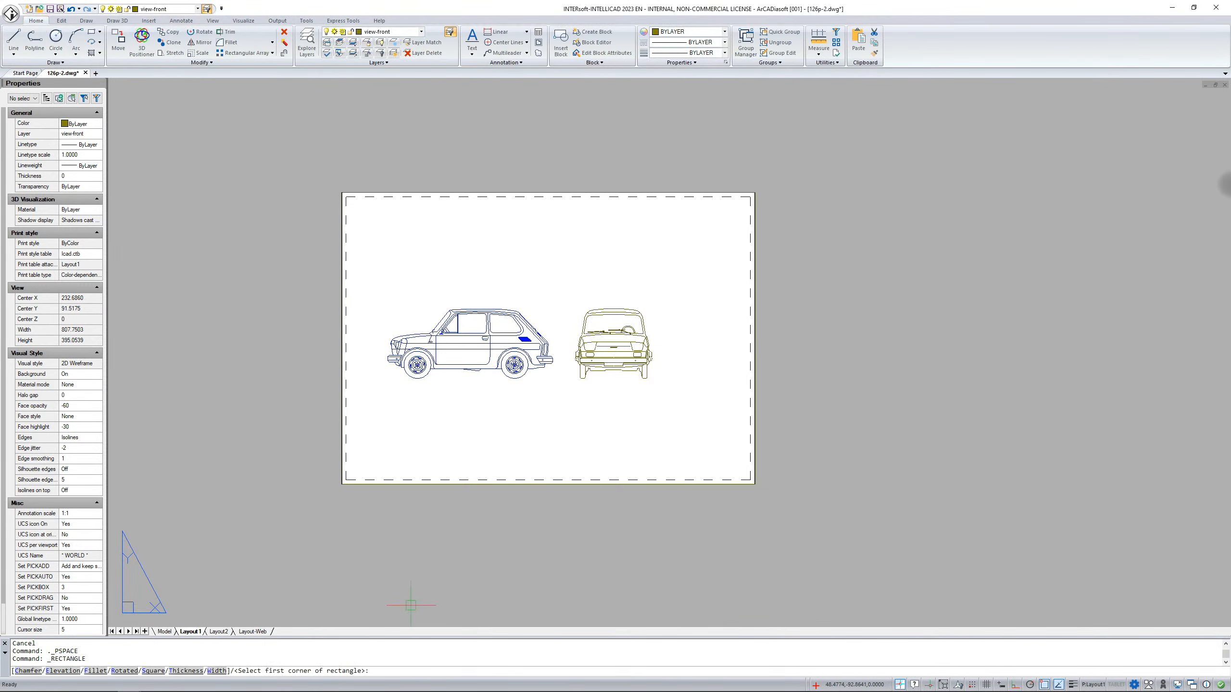
{"action": "left_click", "coordinate": [342, 483]}
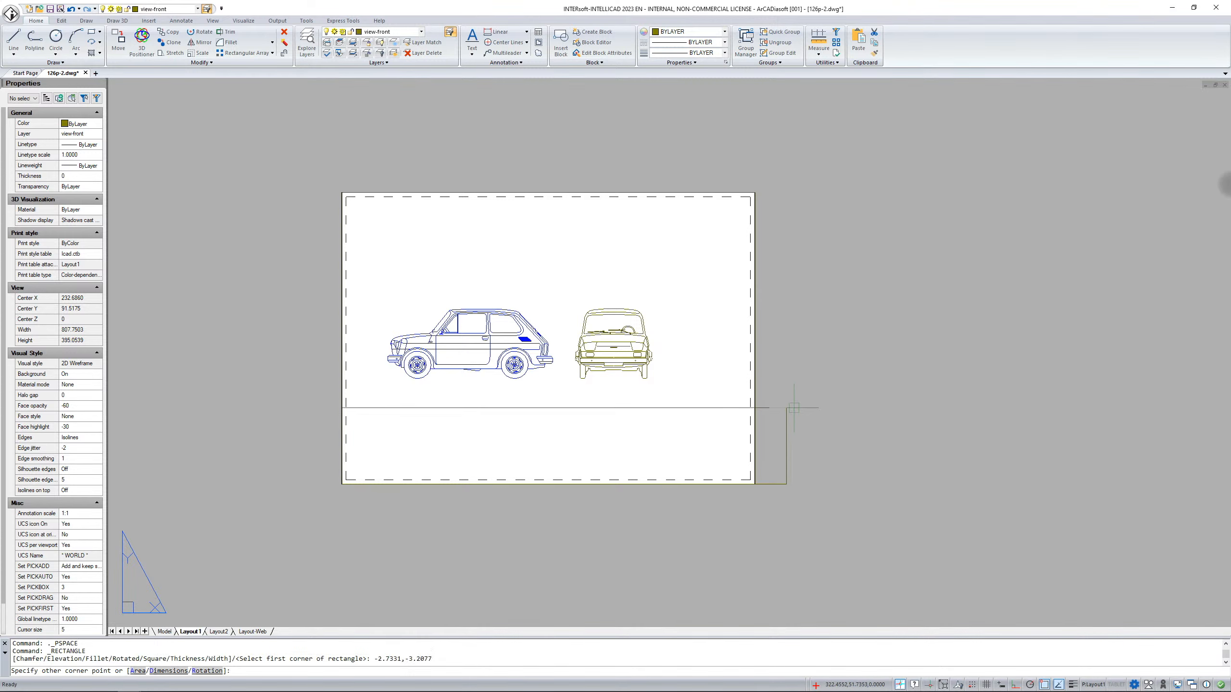
{"action": "right_click", "coordinate": [756, 395], "text": "shift"}
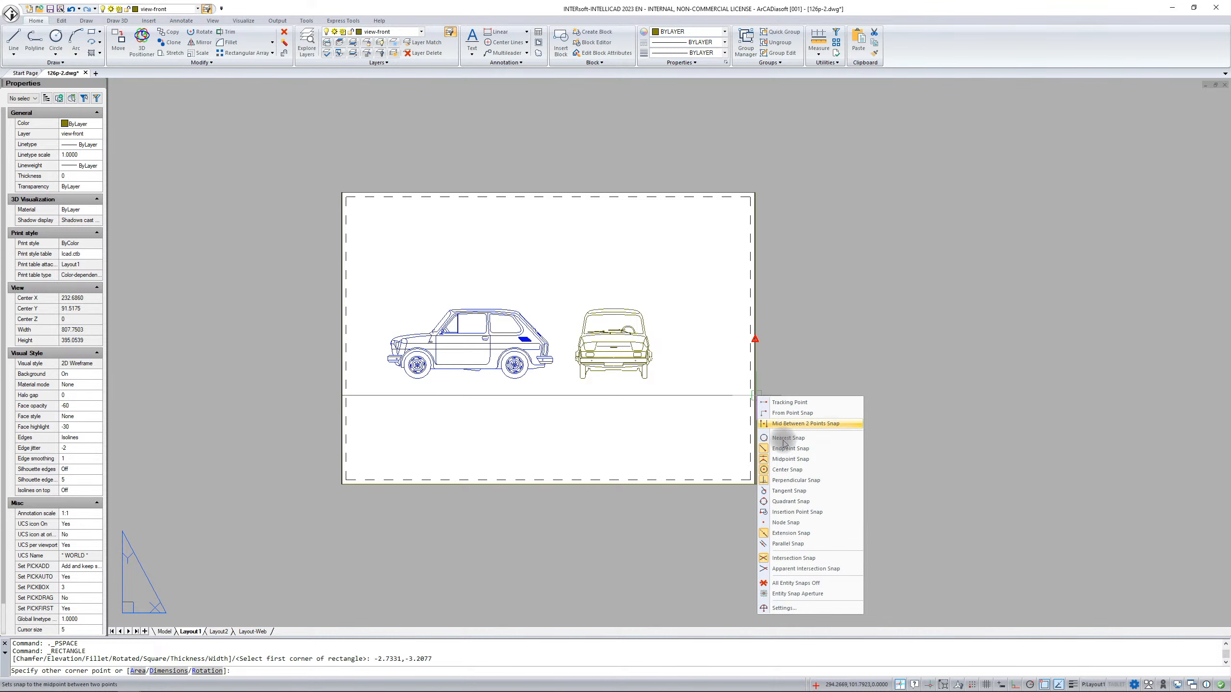
{"action": "left_click", "coordinate": [786, 438]}
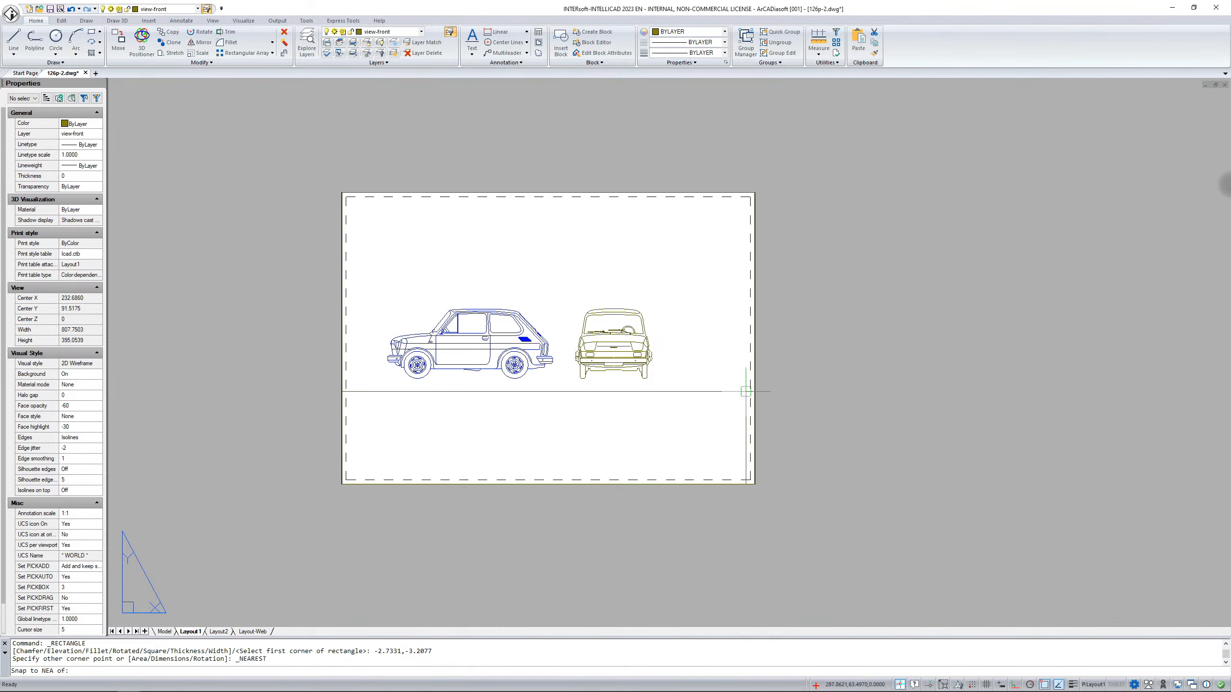
{"action": "left_click", "coordinate": [756, 387]}
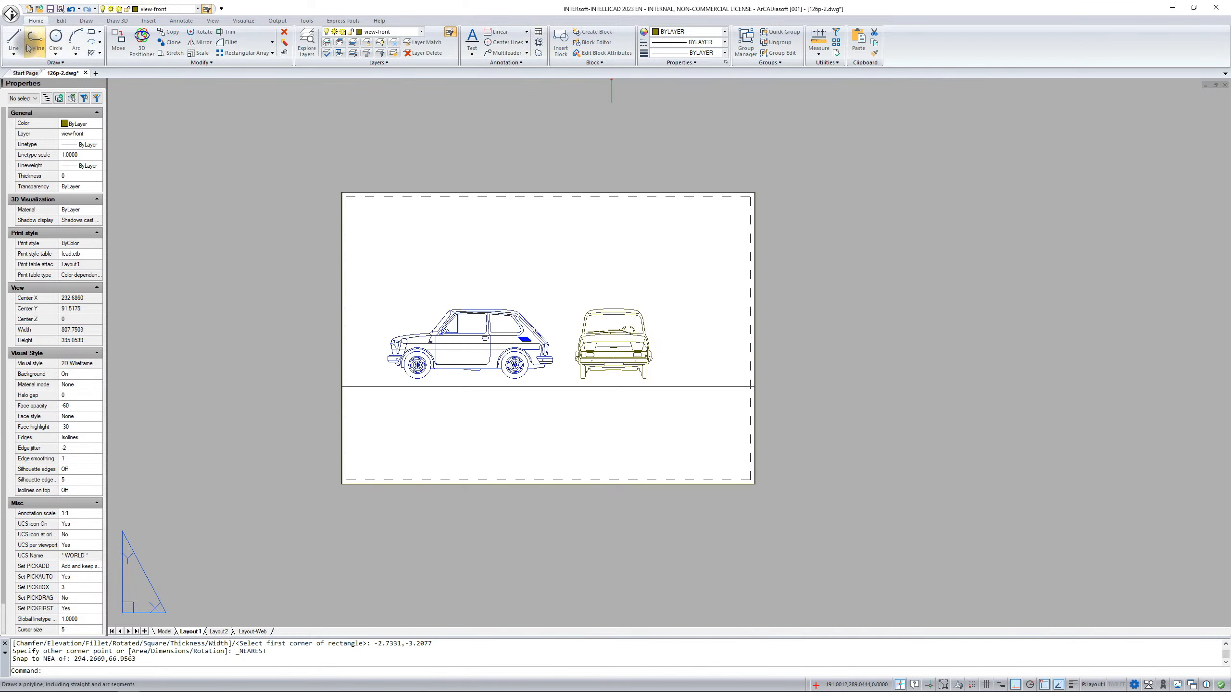
- Draw a horizontal line across the new rectangle, from the midpoint of its left side to the midpoint of its right side
{"action": "left_click", "coordinate": [13, 39]}
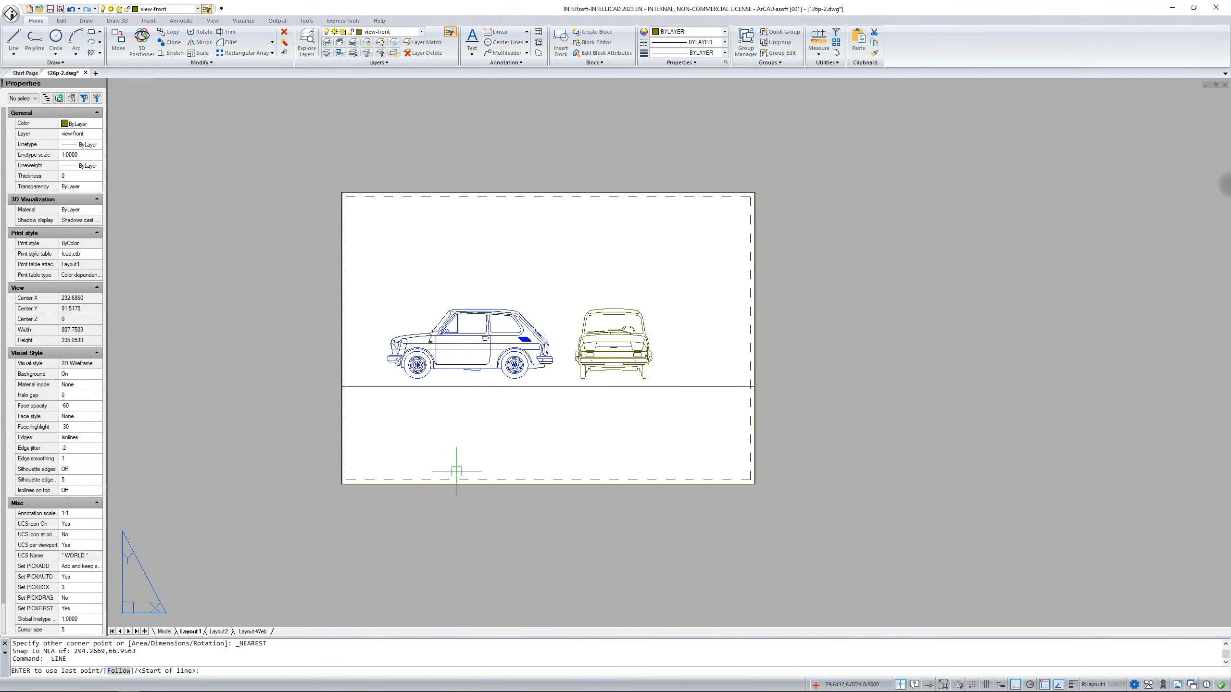
{"action": "left_click", "coordinate": [344, 435]}
{"action": "left_click", "coordinate": [750, 433]}
{"action": "key", "text": "Return"}
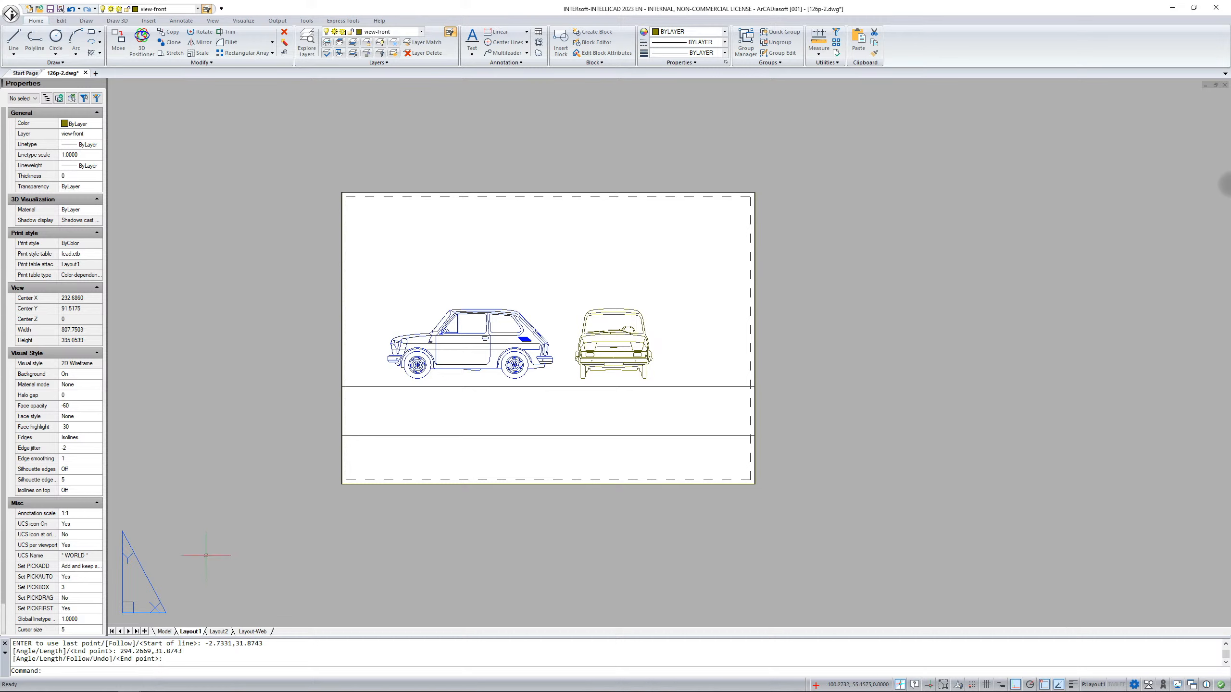
{"action": "key", "text": "Escape"}
- Set the viewport's standard scale to 1:2 and deselect it
{"action": "left_click", "coordinate": [343, 274]}
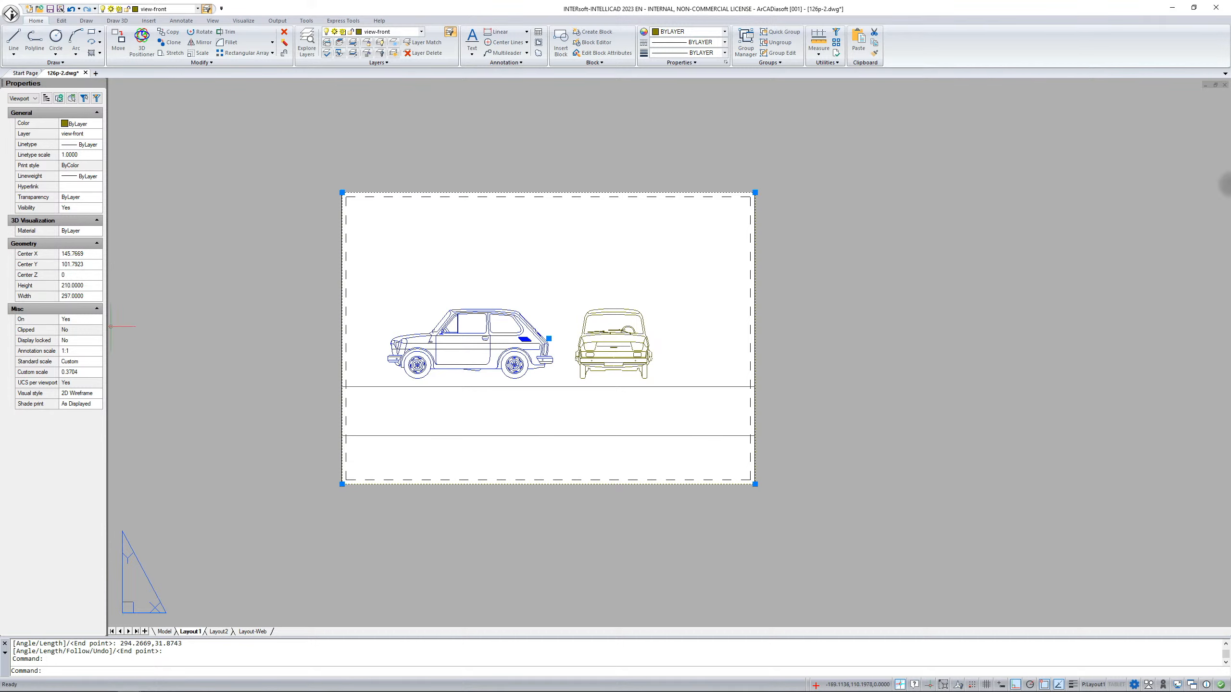
{"action": "left_click", "coordinate": [97, 363]}
{"action": "left_click", "coordinate": [97, 362]}
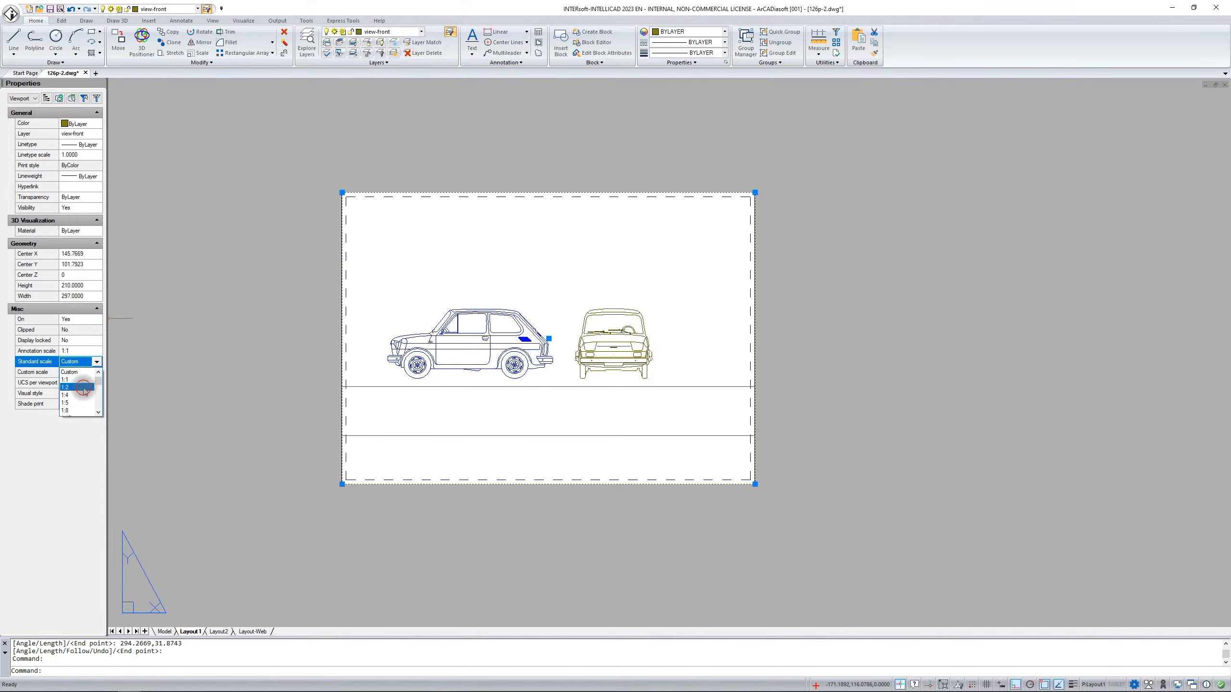
{"action": "left_click", "coordinate": [78, 387]}
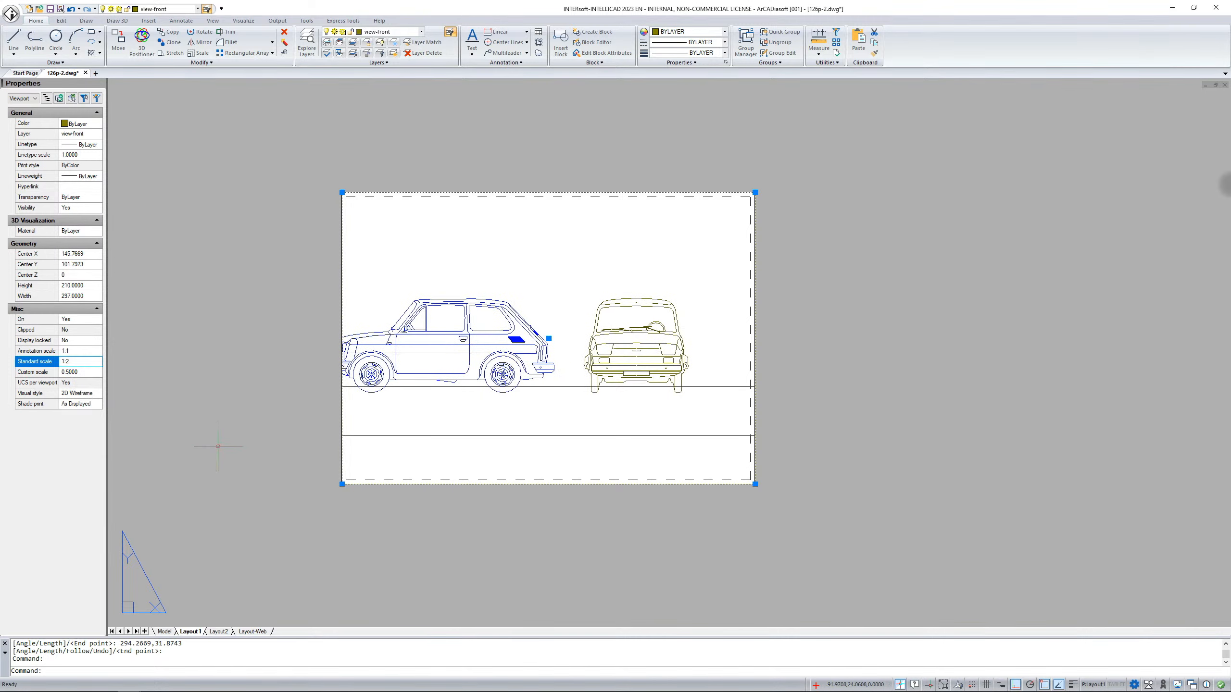
{"action": "key", "text": "Escape"}
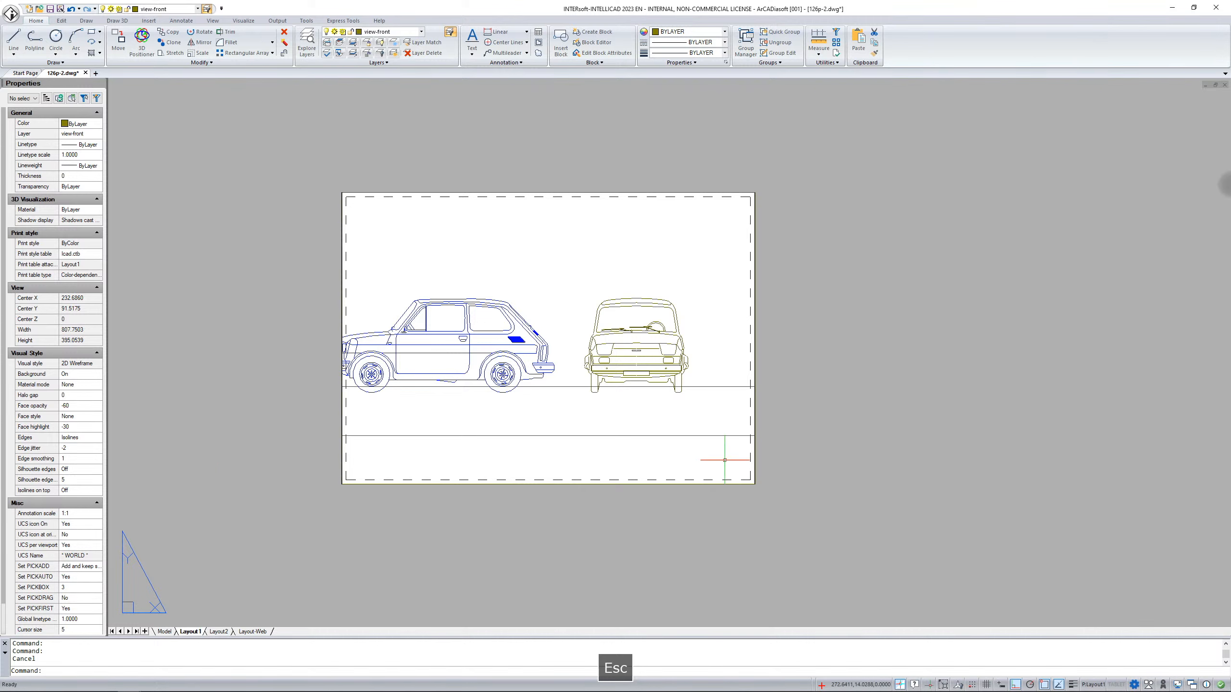
- Reposition the car views inside the viewport so both fit above the rectangle at the sheet's base, and return to paper space
{"action": "left_click", "coordinate": [1093, 684]}
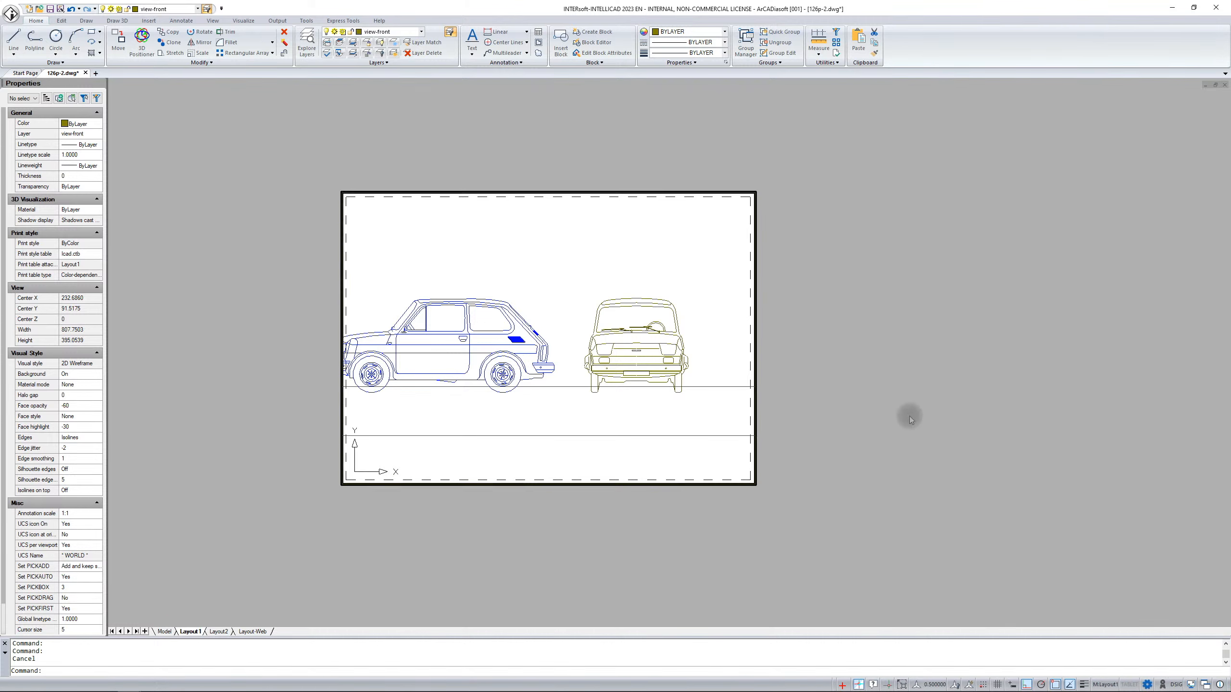
{"action": "middle_click_drag", "start_coordinate": [586, 325], "coordinate": [614, 294]}
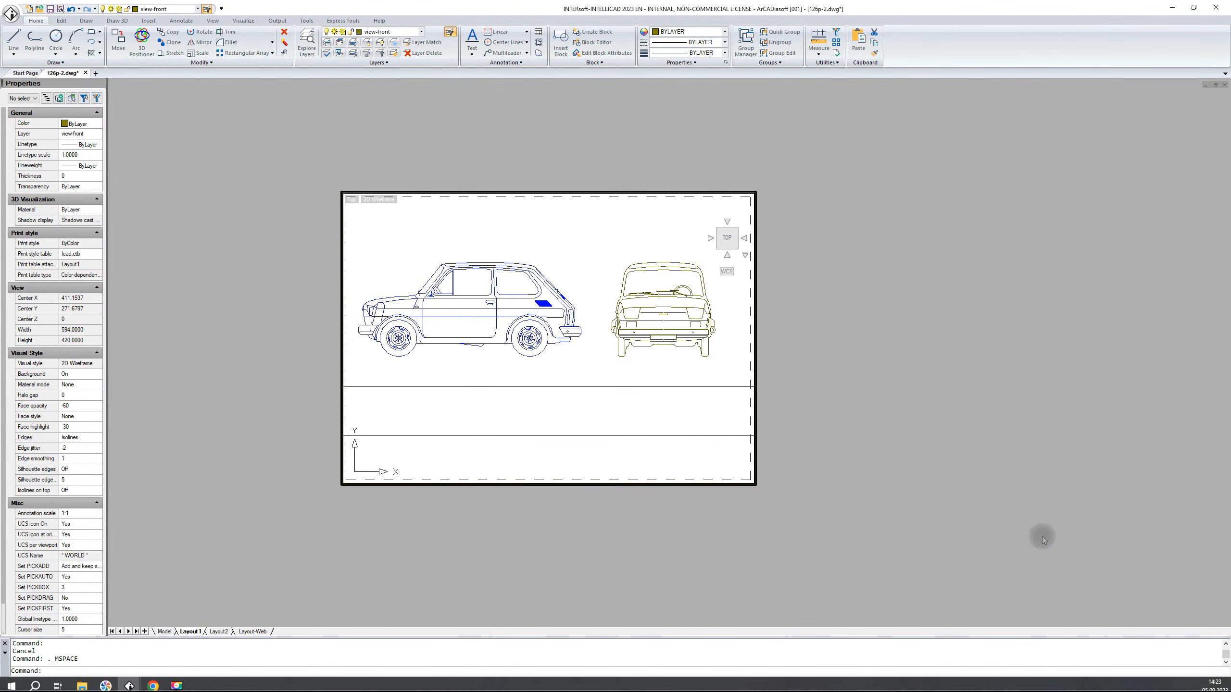
{"action": "left_click", "coordinate": [1092, 684]}
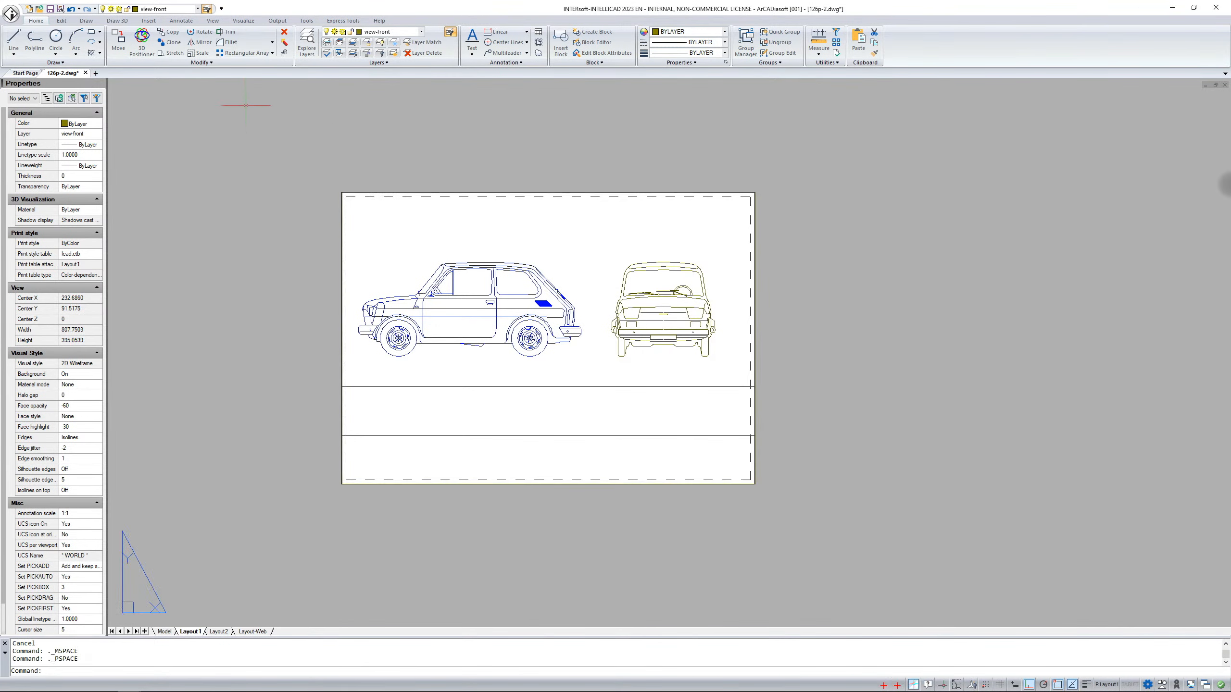
- Select the viewport and check its standard scale in the properties
{"action": "left_click", "coordinate": [343, 235]}
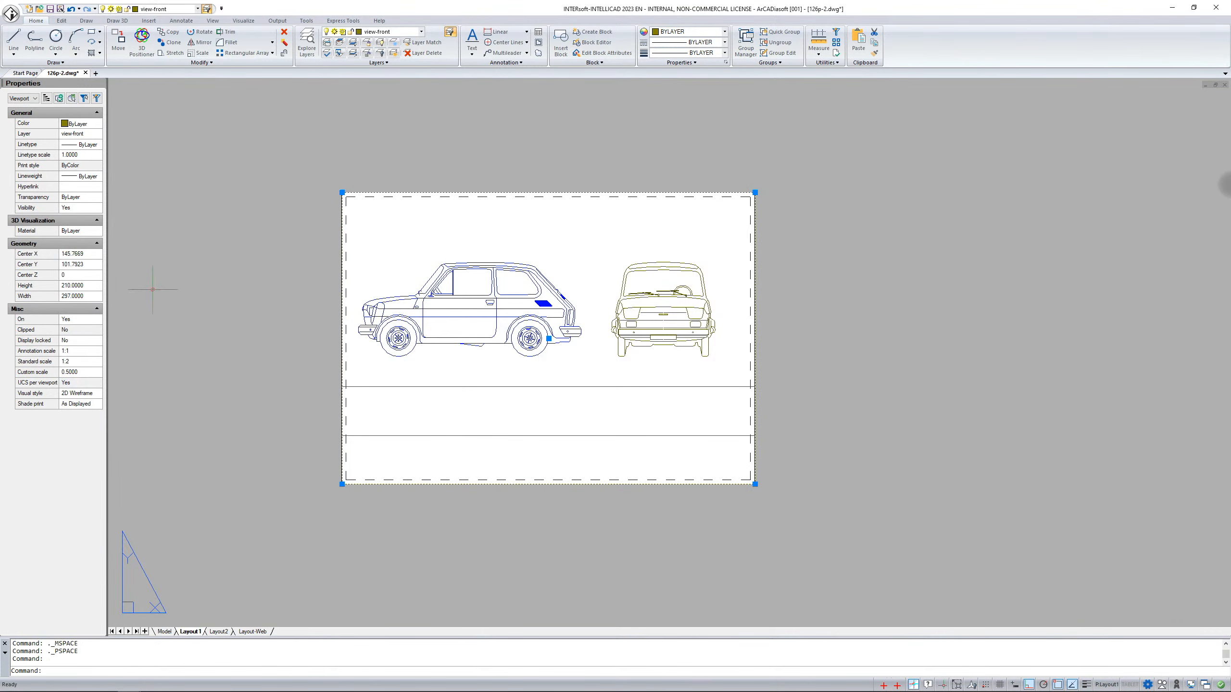
{"action": "left_click", "coordinate": [65, 361]}
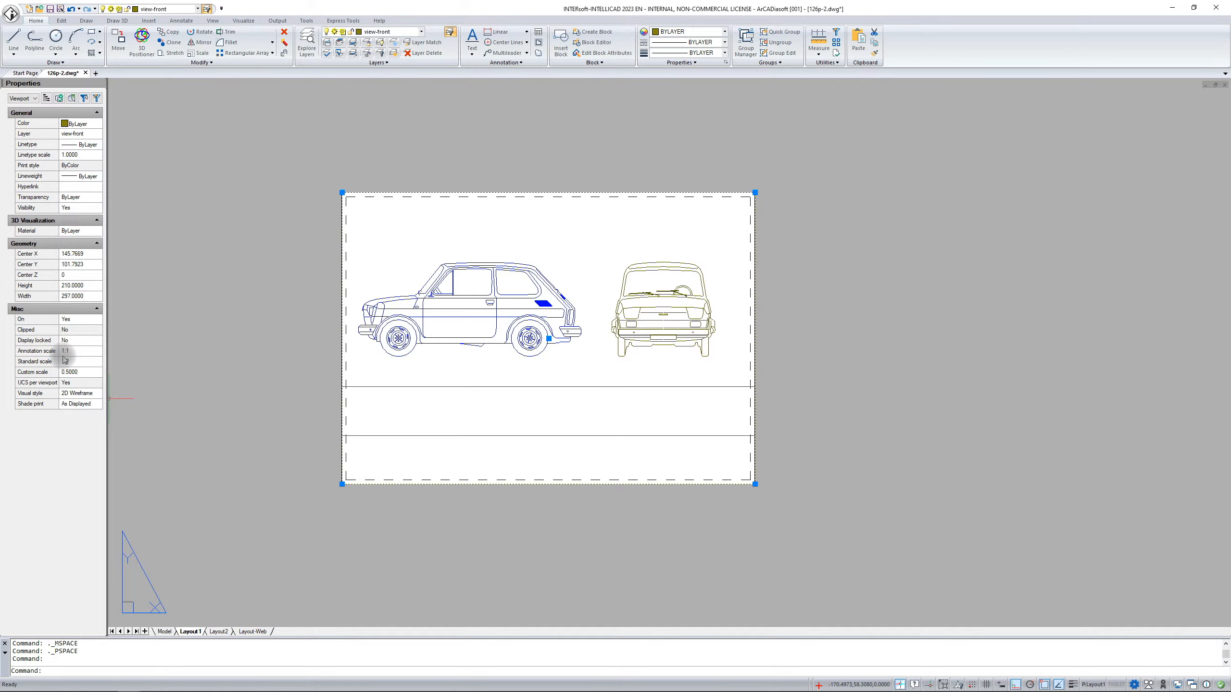
{"action": "left_click", "coordinate": [71, 365]}
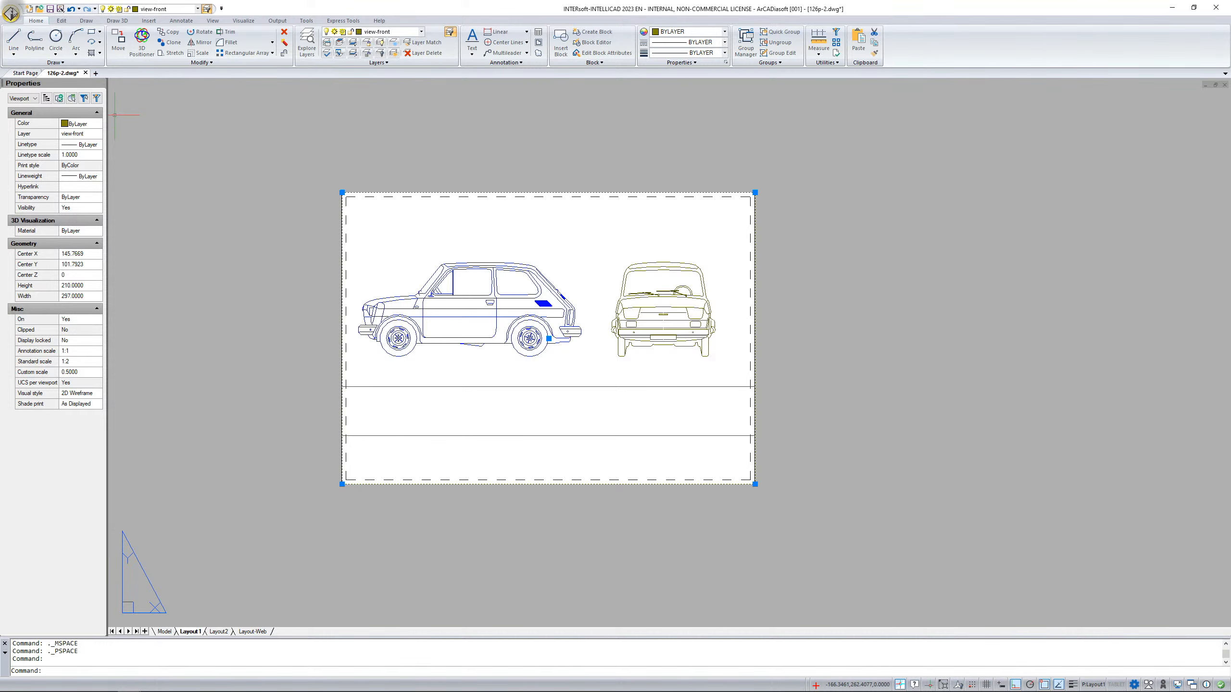
- Print Layout1 with its current A4 landscape settings
{"action": "left_click", "coordinate": [11, 13]}
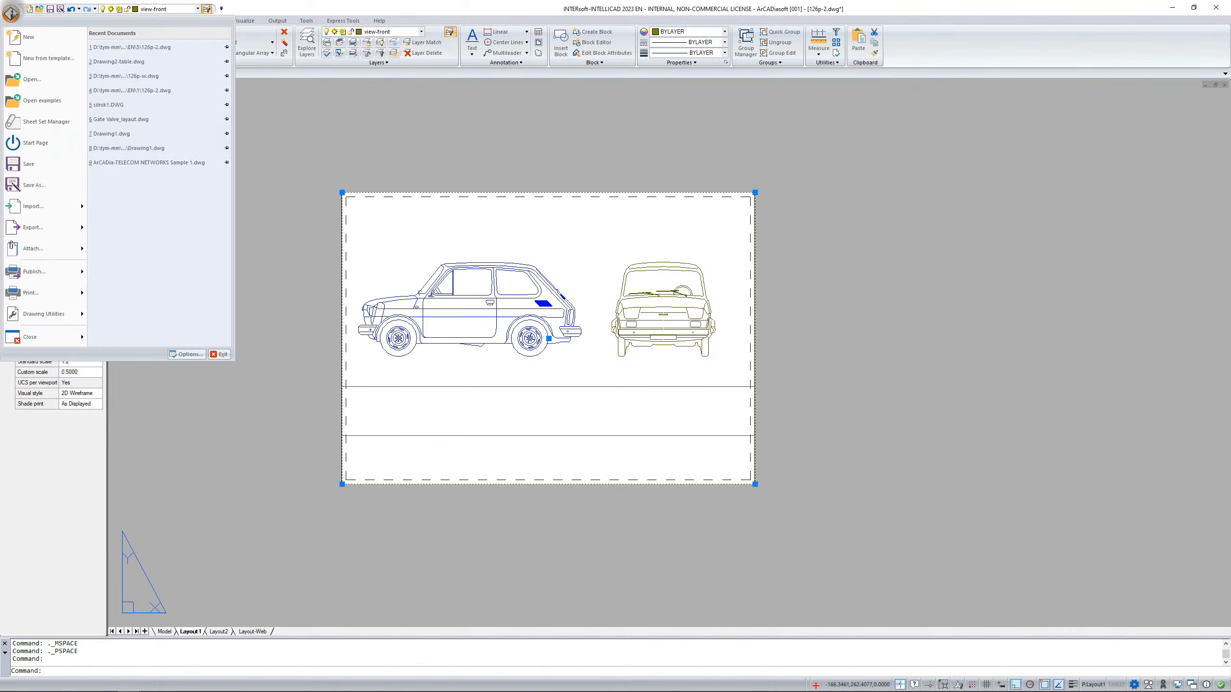
{"action": "left_click", "coordinate": [27, 296]}
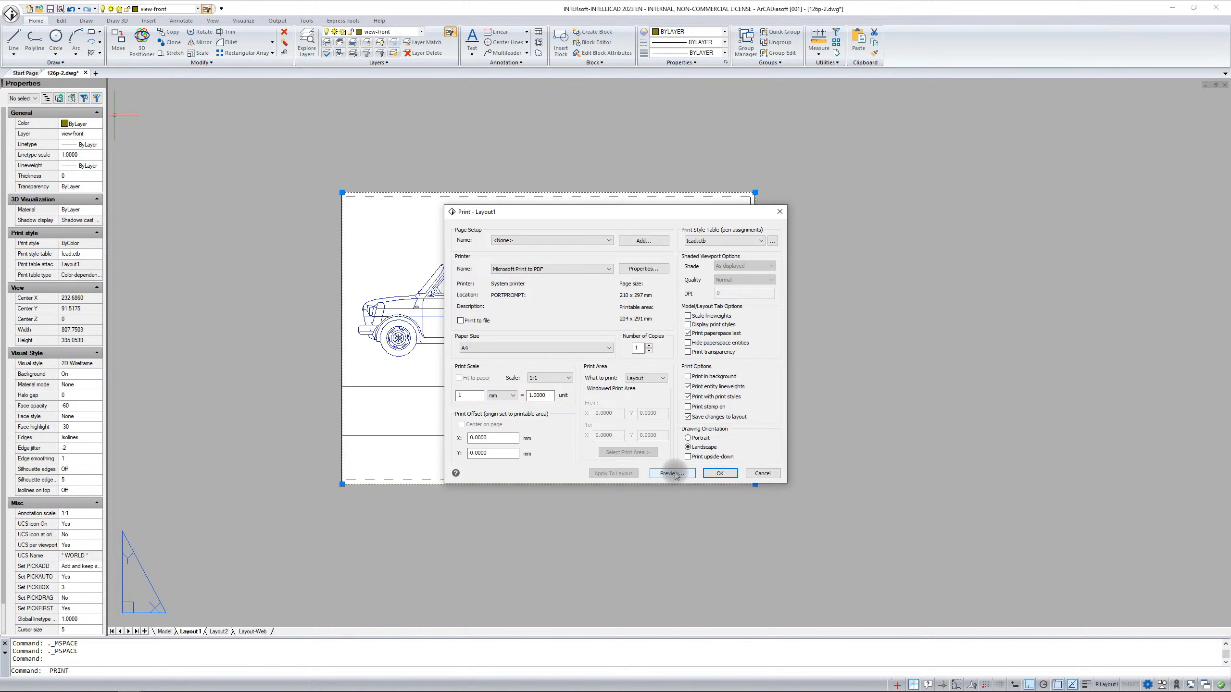
{"action": "left_click", "coordinate": [707, 473]}
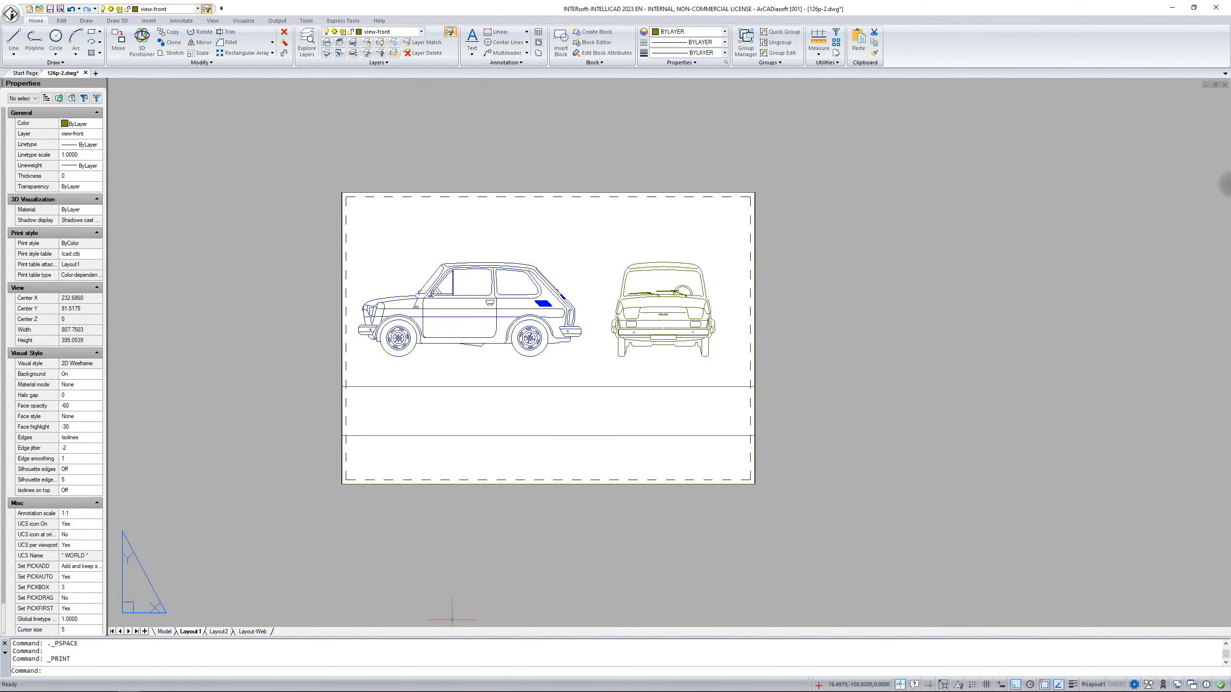
- Copy Layout1 as a new layout named 2 and open that layout
{"action": "right_click", "coordinate": [195, 633]}
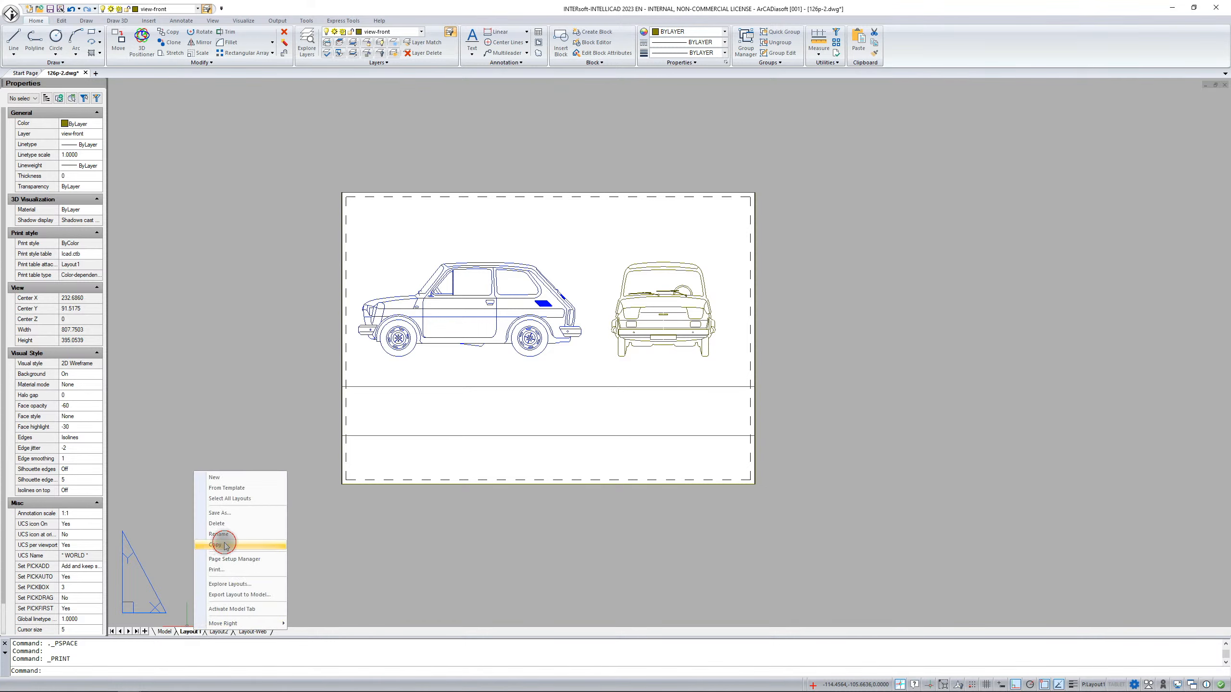
{"action": "left_click", "coordinate": [213, 543]}
{"action": "type", "text": "2"}
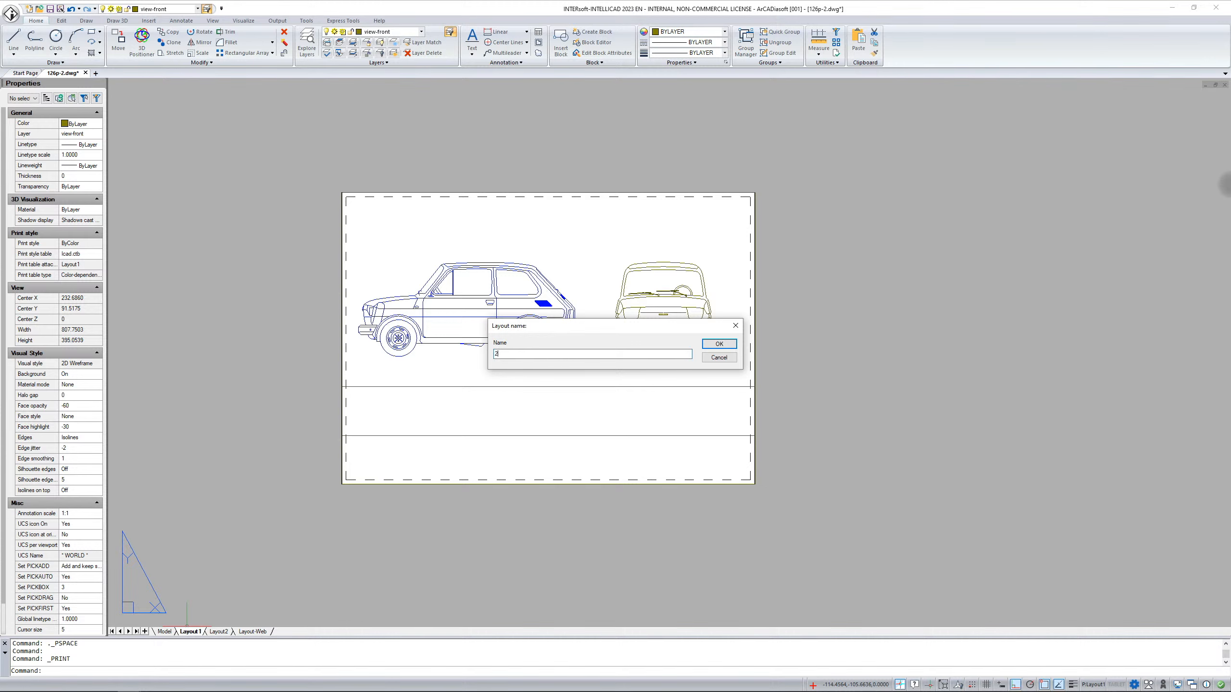
{"action": "key", "text": "Return"}
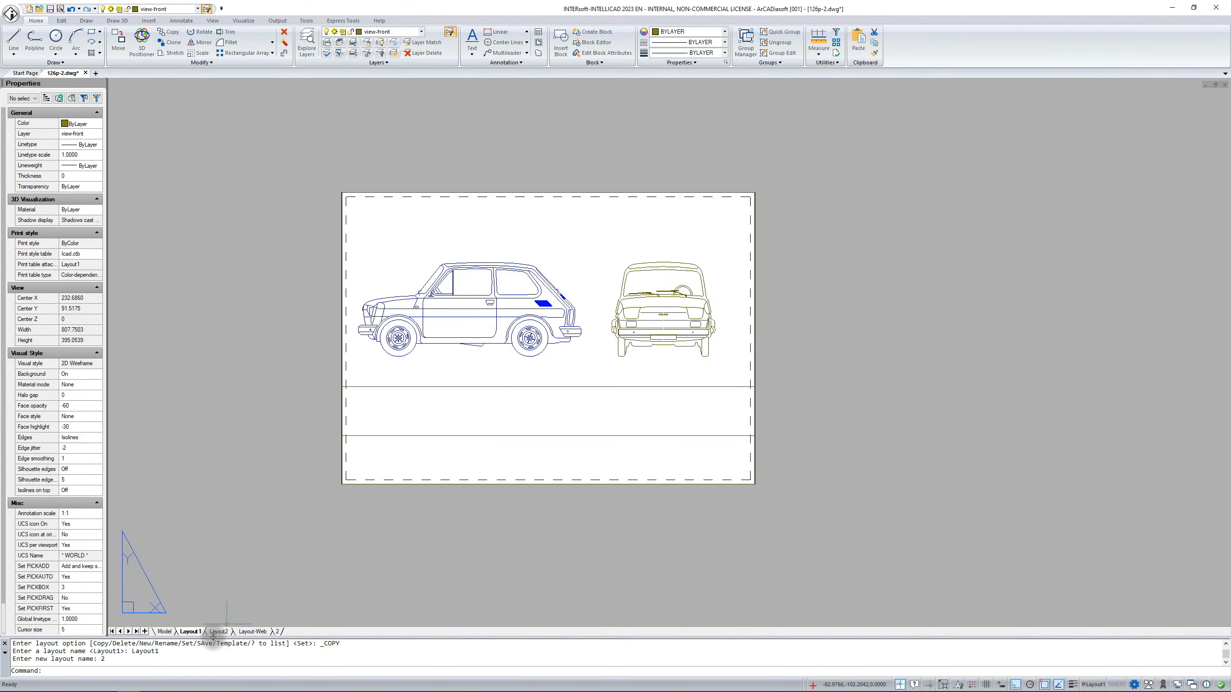
{"action": "left_click", "coordinate": [278, 632]}
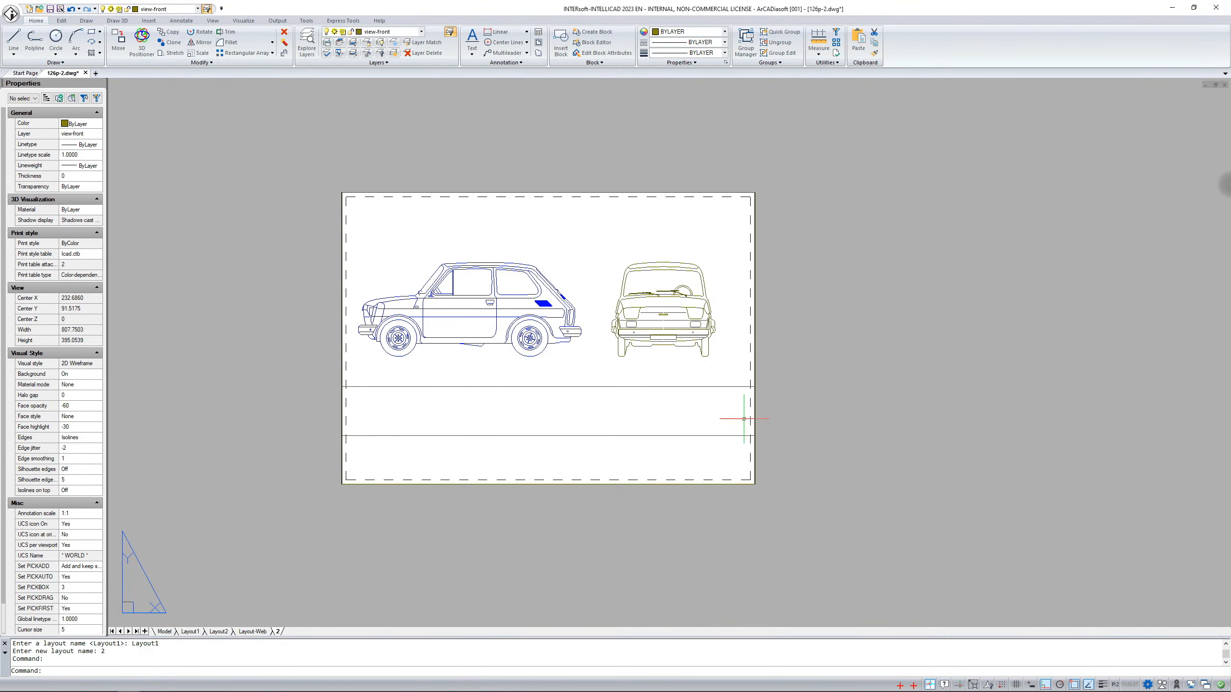
- Pan layout 2's viewport to the coloured side view of the car, return to paper space and check the viewport's scale
{"action": "double_click", "coordinate": [703, 332]}
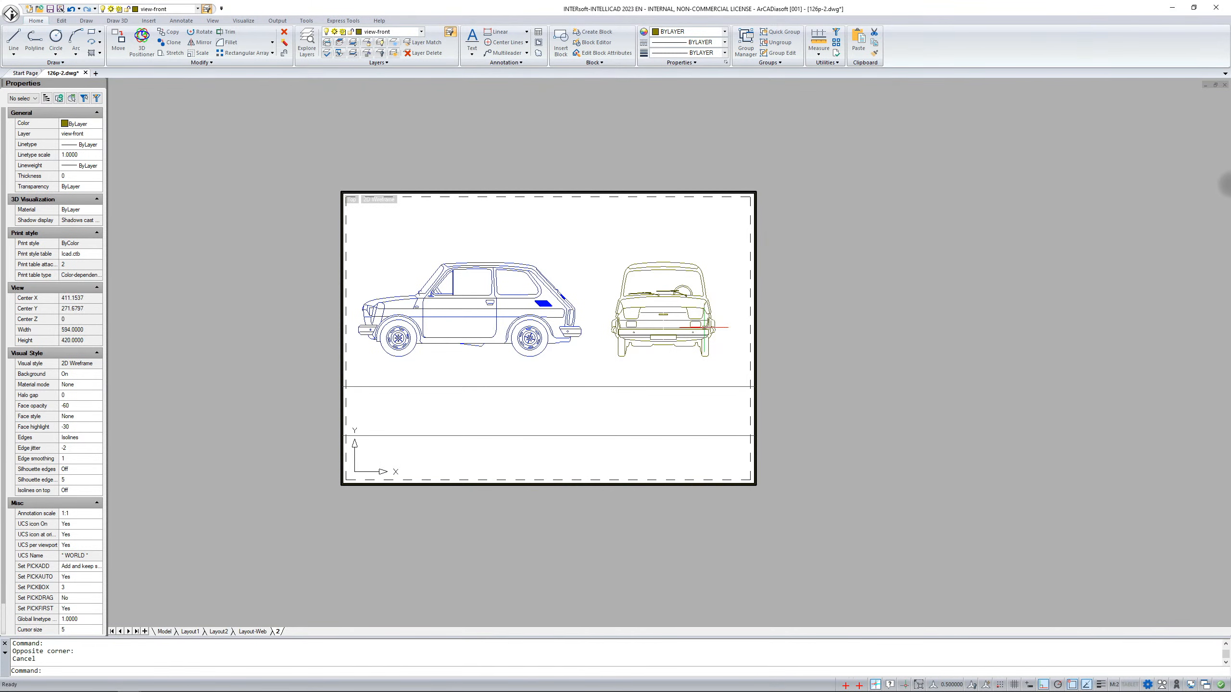
{"action": "middle_click_drag", "start_coordinate": [708, 322], "coordinate": [182, 178]}
{"action": "middle_click_drag", "start_coordinate": [586, 335], "coordinate": [274, 239]}
{"action": "double_click", "coordinate": [205, 346]}
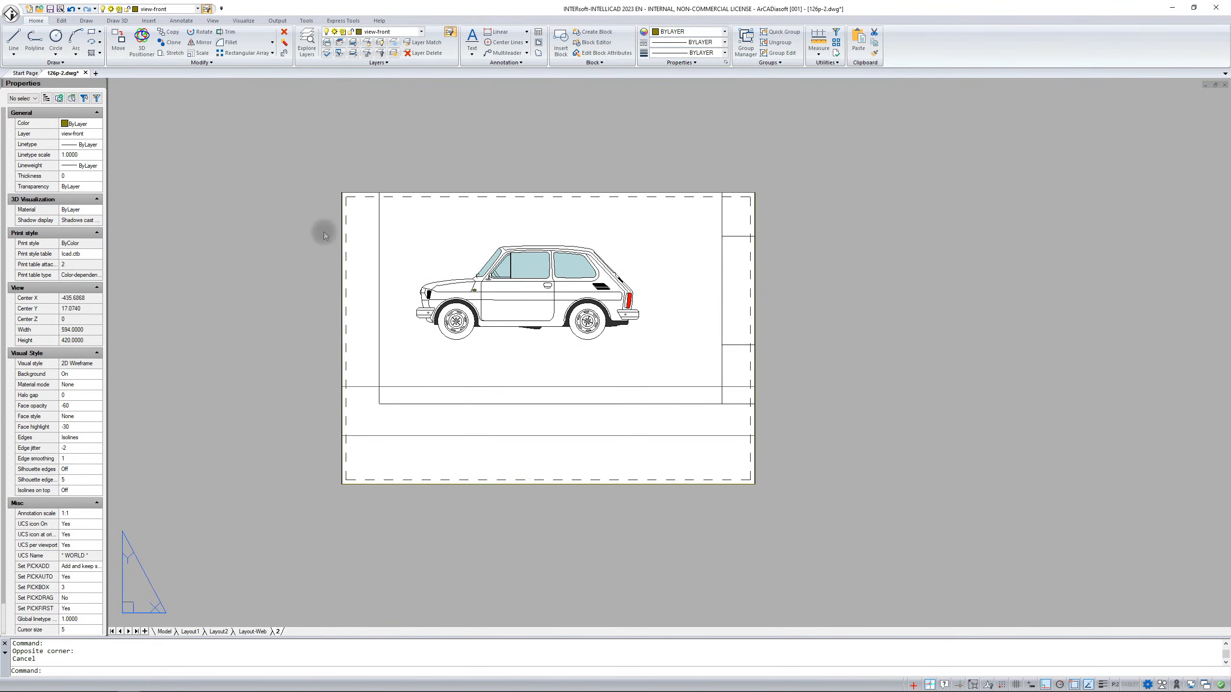
{"action": "left_click", "coordinate": [342, 242]}
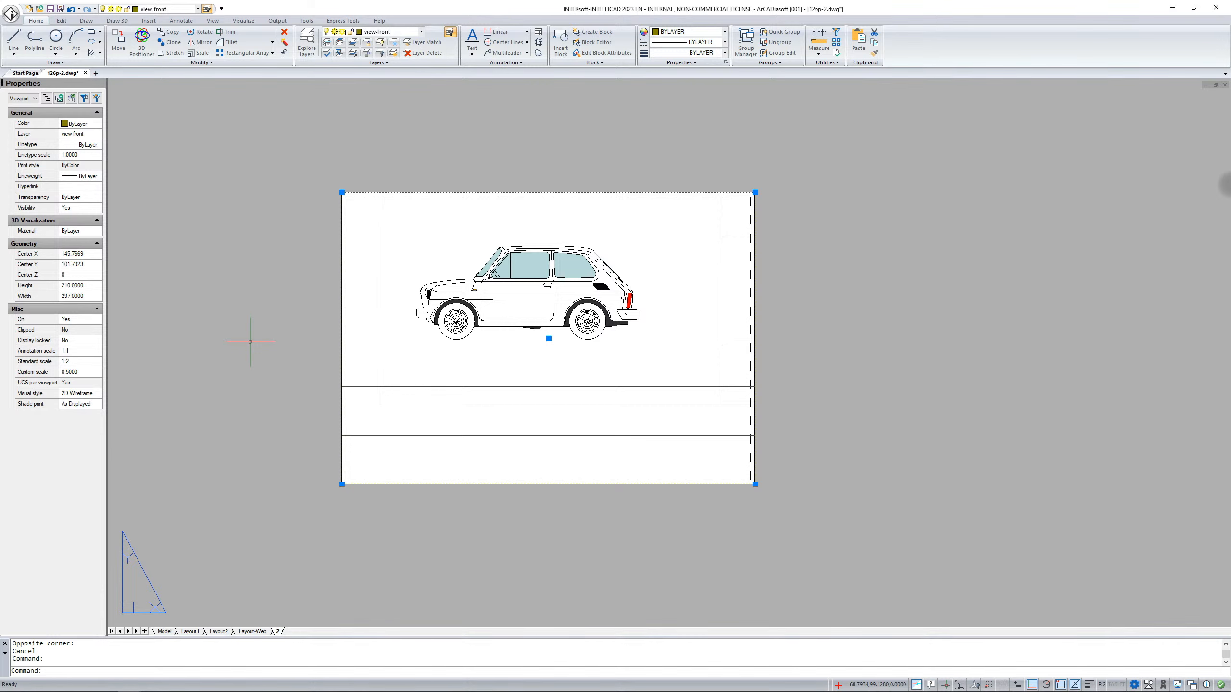
{"action": "key", "text": "Escape"}
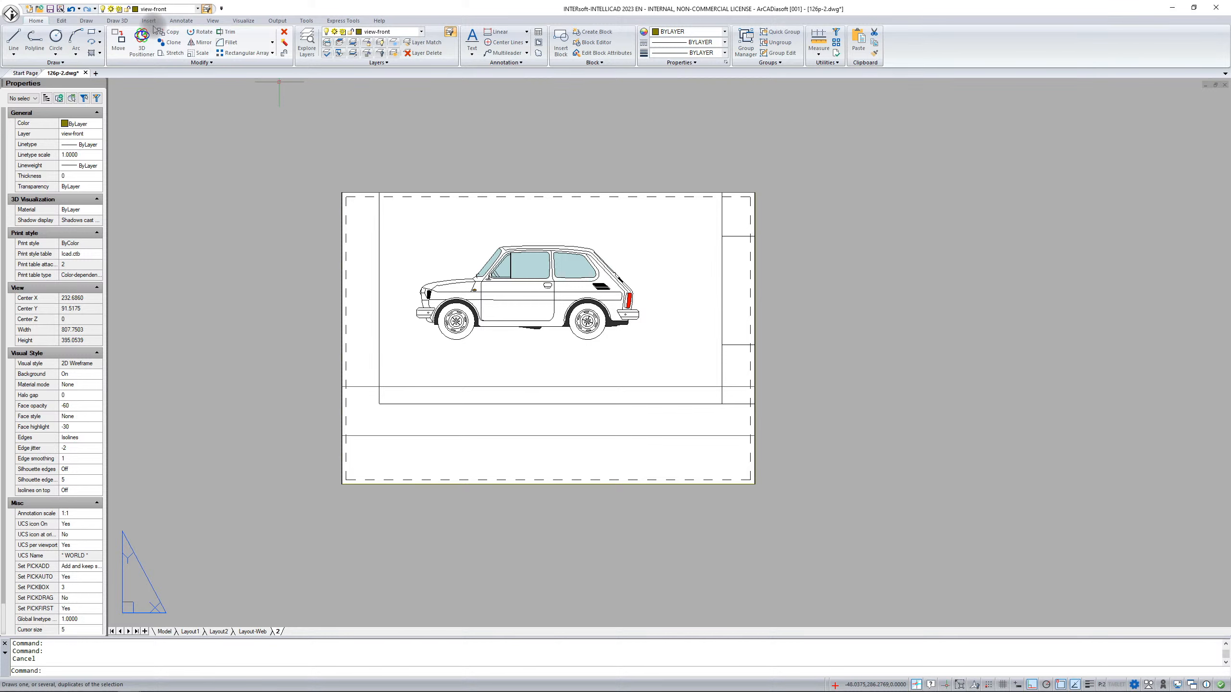
- Compare the car drawings in model space with the finished sheet on Layout-Web
{"action": "left_click", "coordinate": [277, 21]}
{"action": "left_click", "coordinate": [252, 631]}
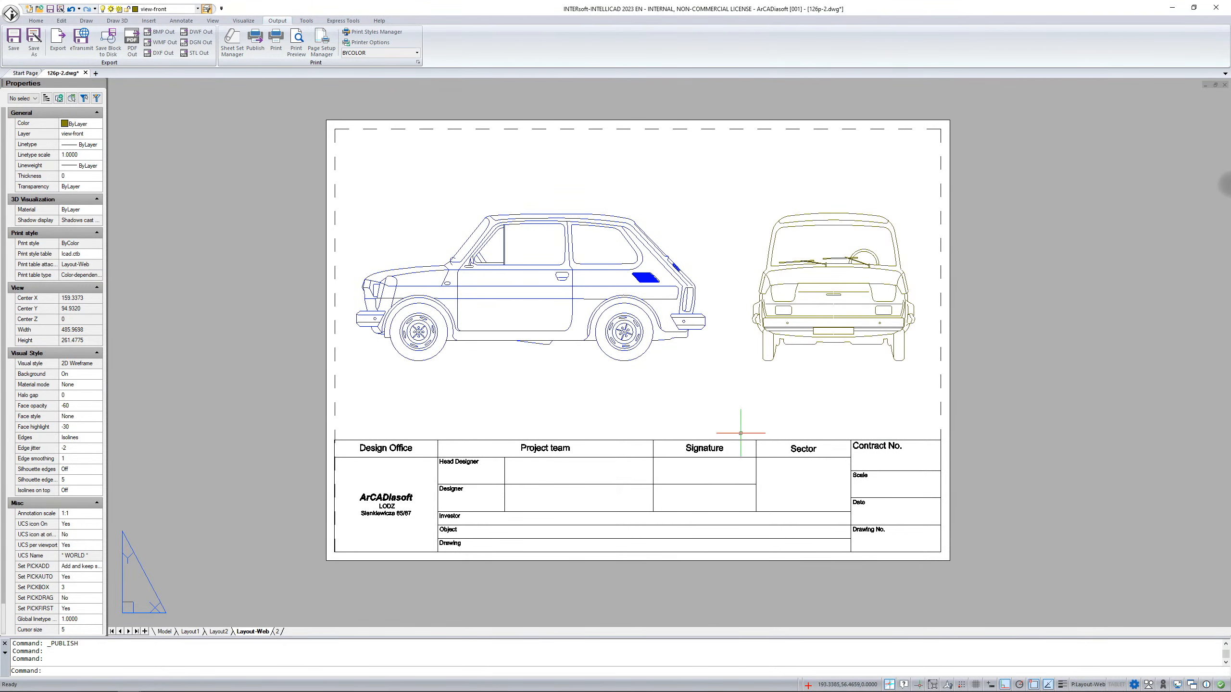
{"action": "left_click", "coordinate": [164, 631]}
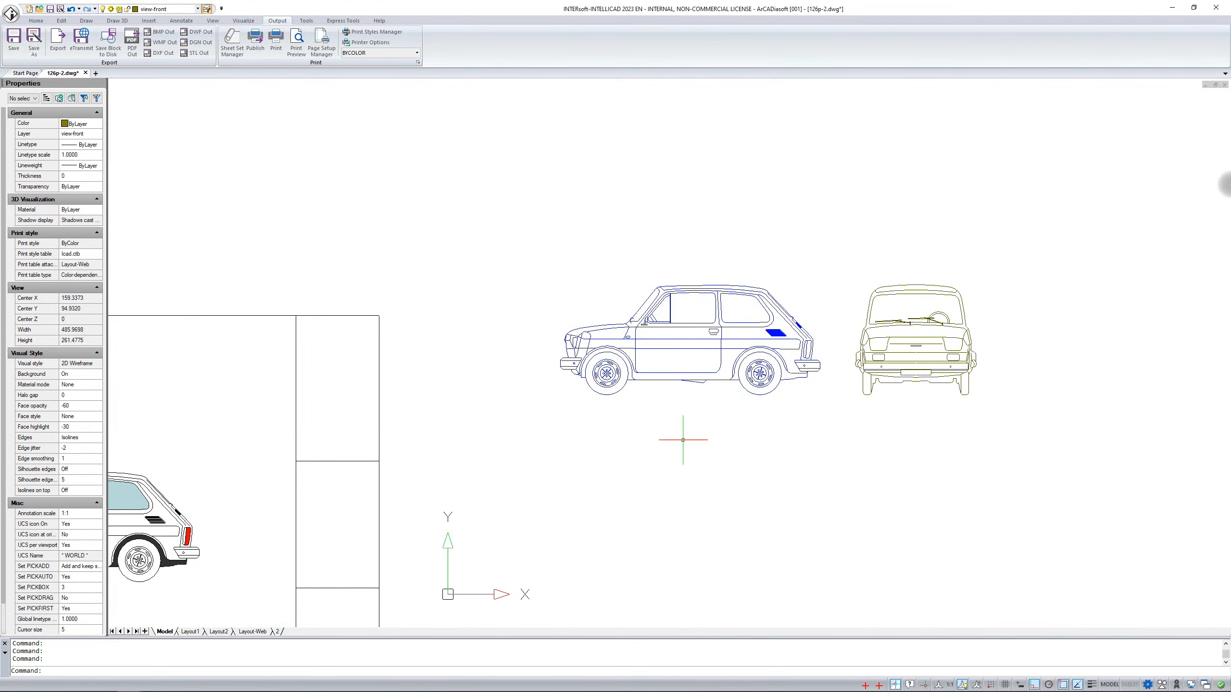
{"action": "scroll", "coordinate": [844, 384], "scroll_direction": "down", "scroll_amount": 3}
{"action": "scroll", "coordinate": [747, 523], "scroll_direction": "up", "scroll_amount": 2}
{"action": "middle_click_drag", "start_coordinate": [733, 526], "coordinate": [730, 482]}
{"action": "left_click", "coordinate": [249, 631]}
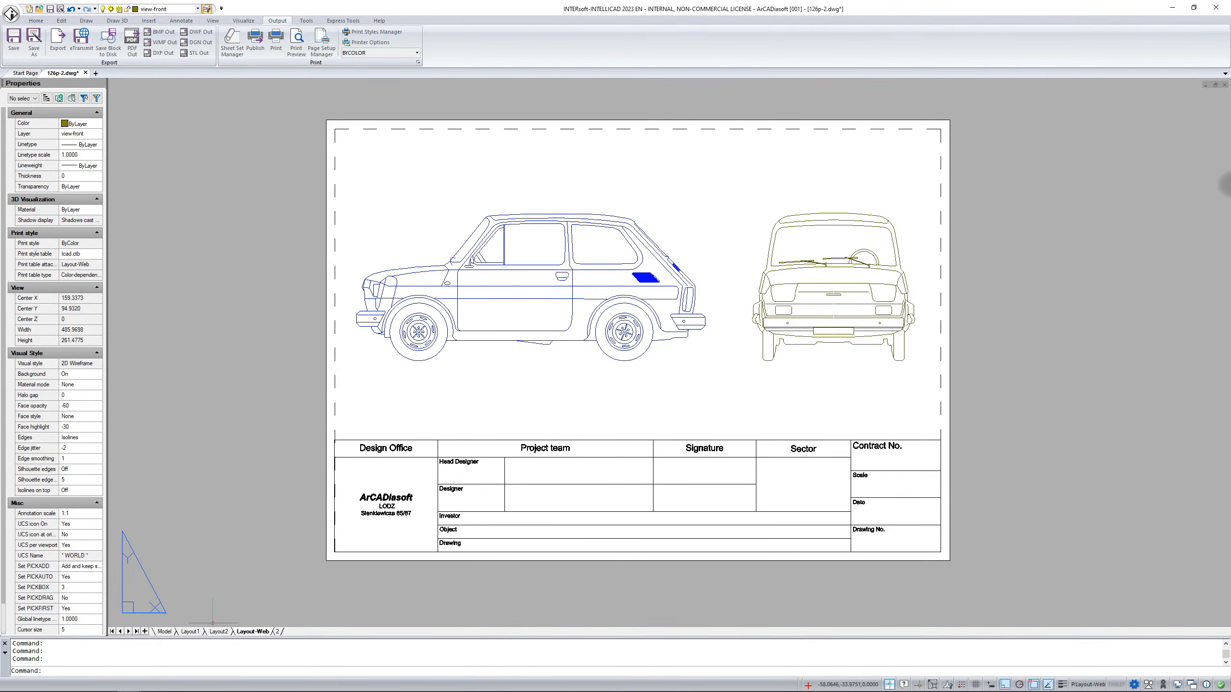
{"action": "left_click", "coordinate": [165, 631]}
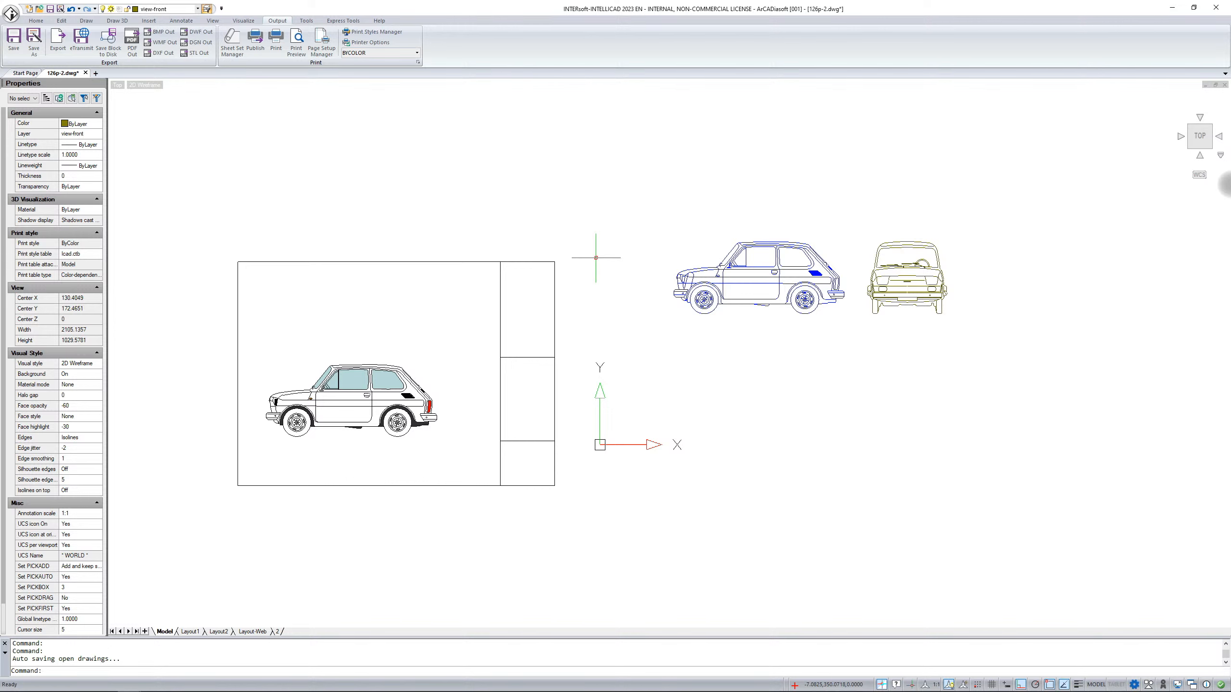
- Review the Layout-Web sheet's details in the Publish settings and close them without saving the sheet list
{"action": "left_click", "coordinate": [255, 41]}
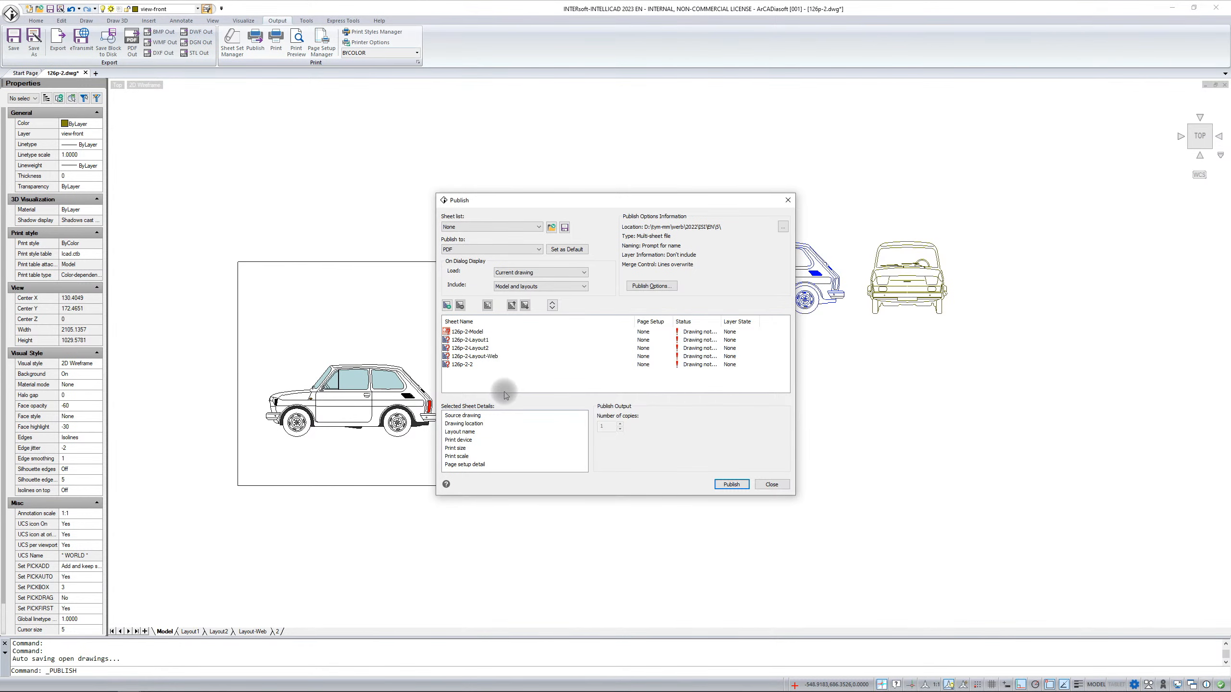
{"action": "left_click", "coordinate": [474, 358]}
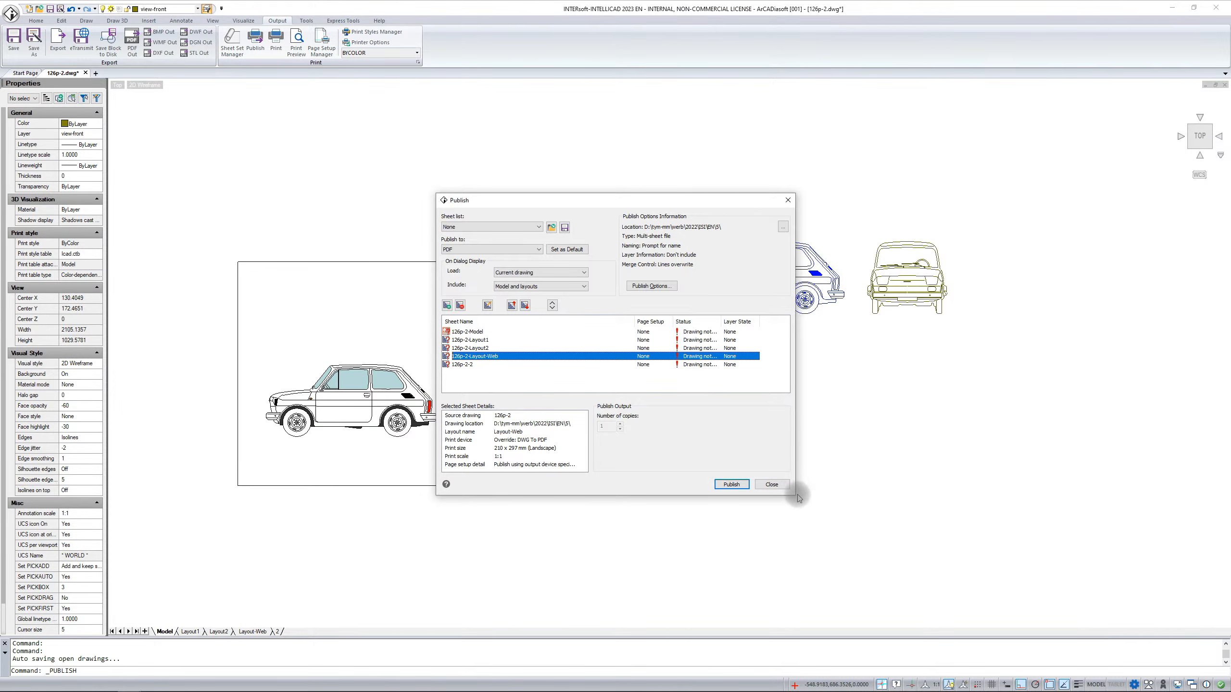
{"action": "left_click", "coordinate": [780, 485]}
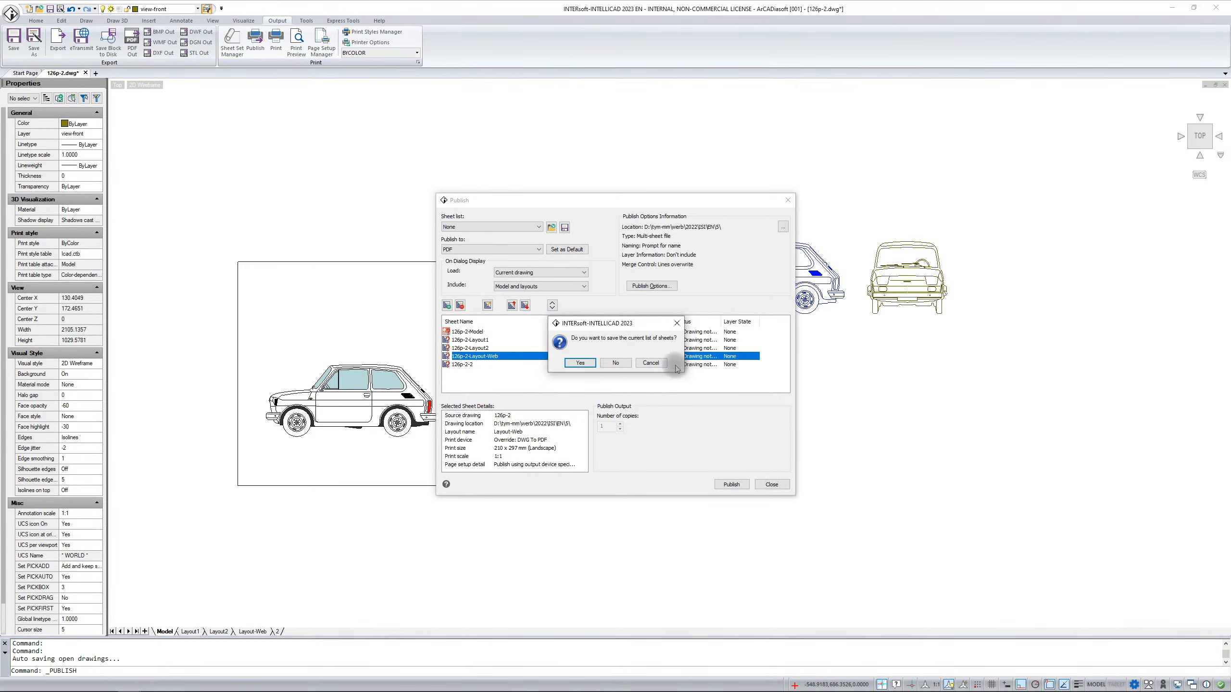
{"action": "left_click", "coordinate": [615, 361]}
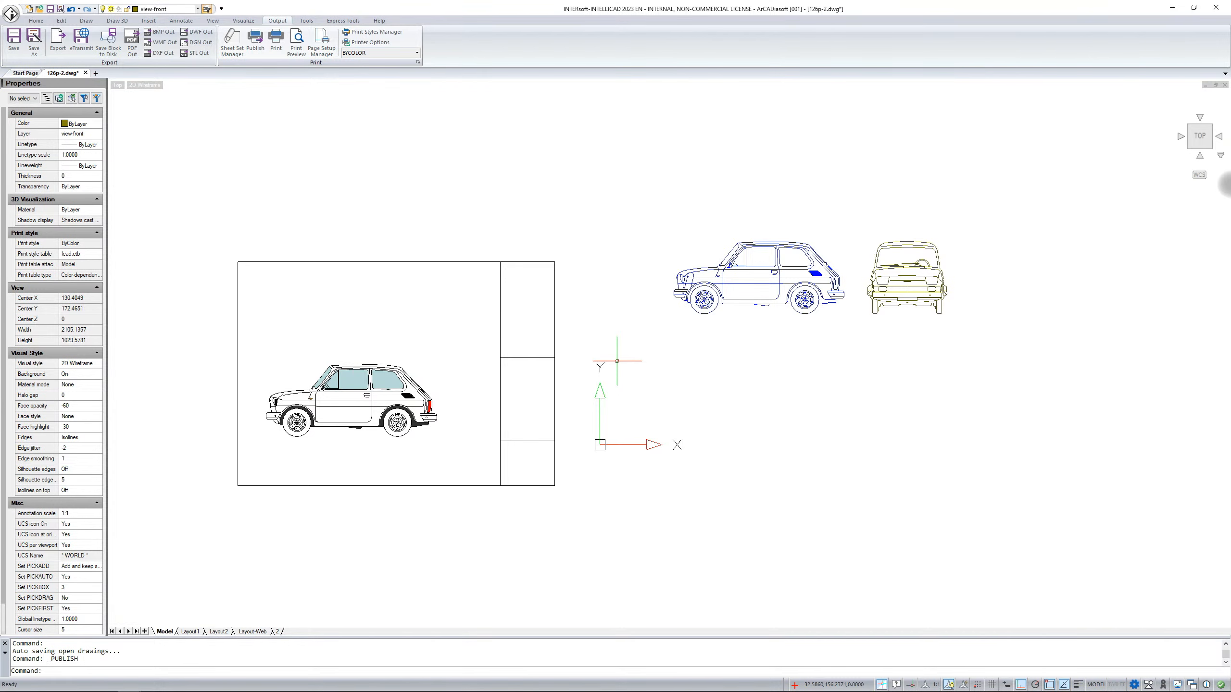
- Create a rectangular viewport about 67 by 44 mm on Layout-Web, overlapping the sheet's upper-right corner
{"action": "left_click", "coordinate": [252, 631]}
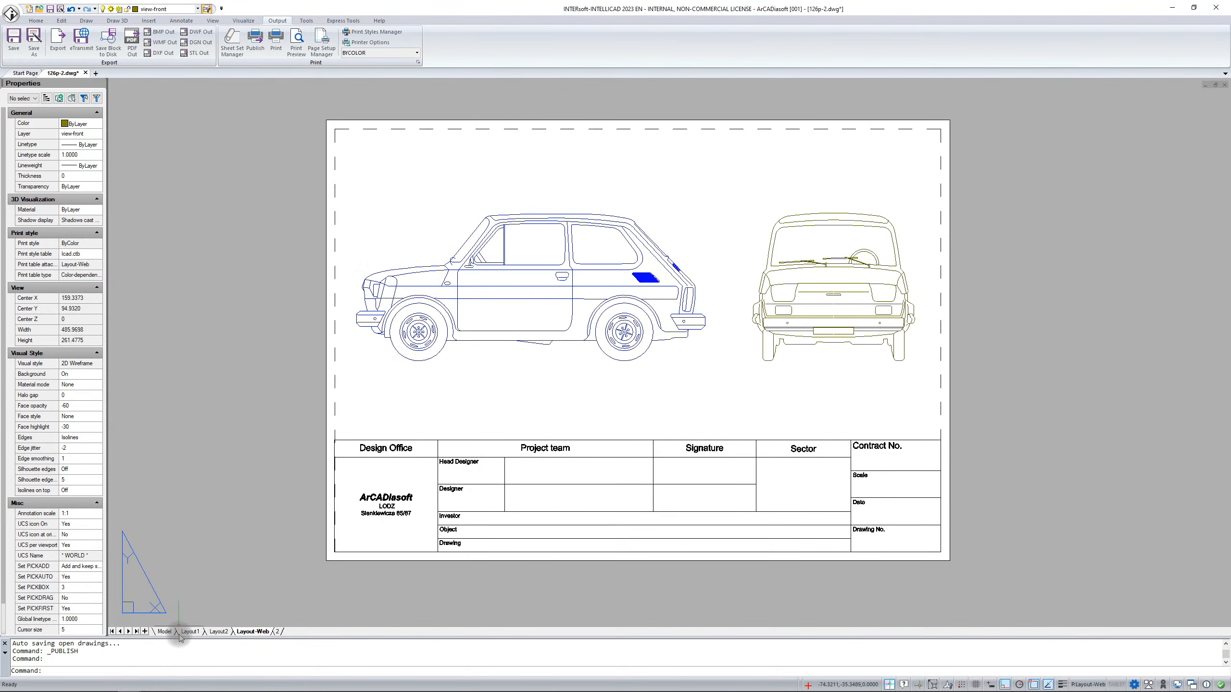
{"action": "left_click", "coordinate": [212, 20]}
{"action": "left_click", "coordinate": [378, 55]}
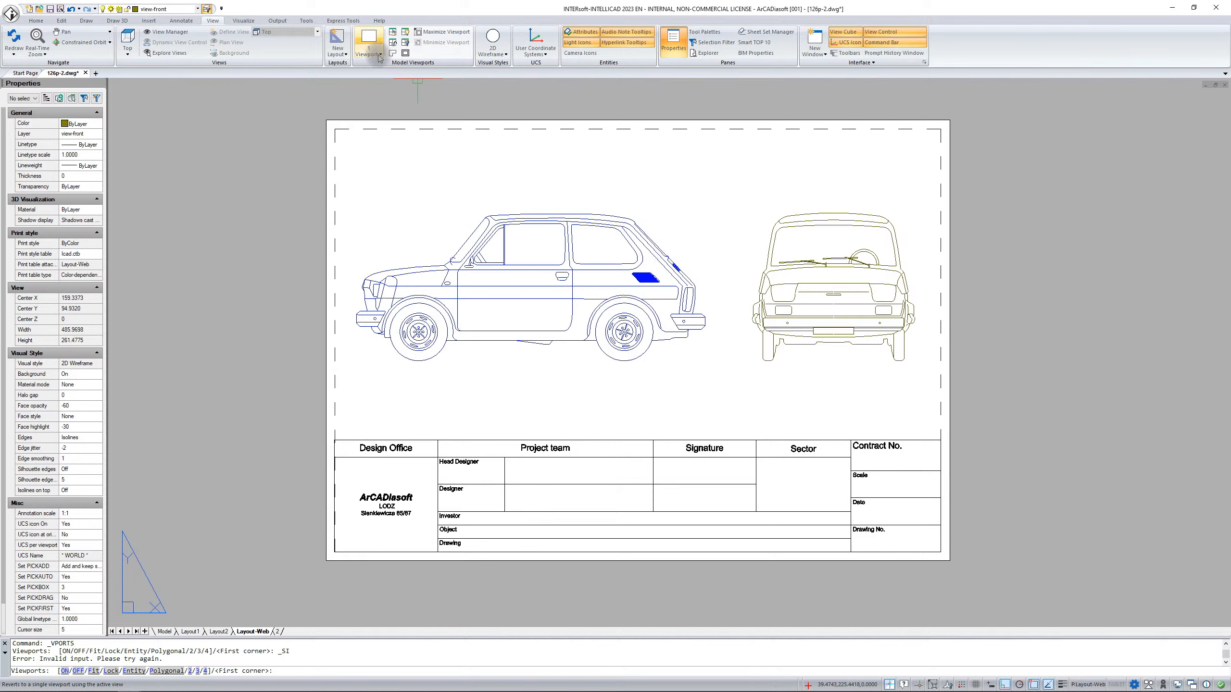
{"action": "left_click", "coordinate": [838, 104]}
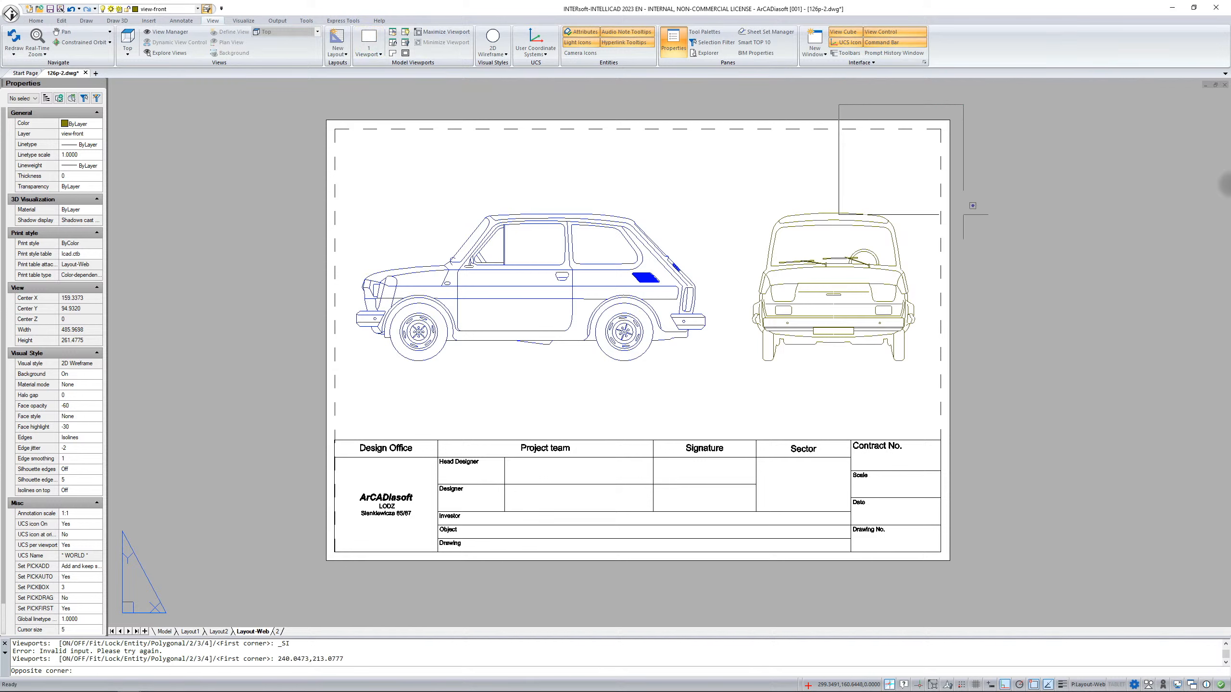
{"action": "left_click", "coordinate": [979, 196]}
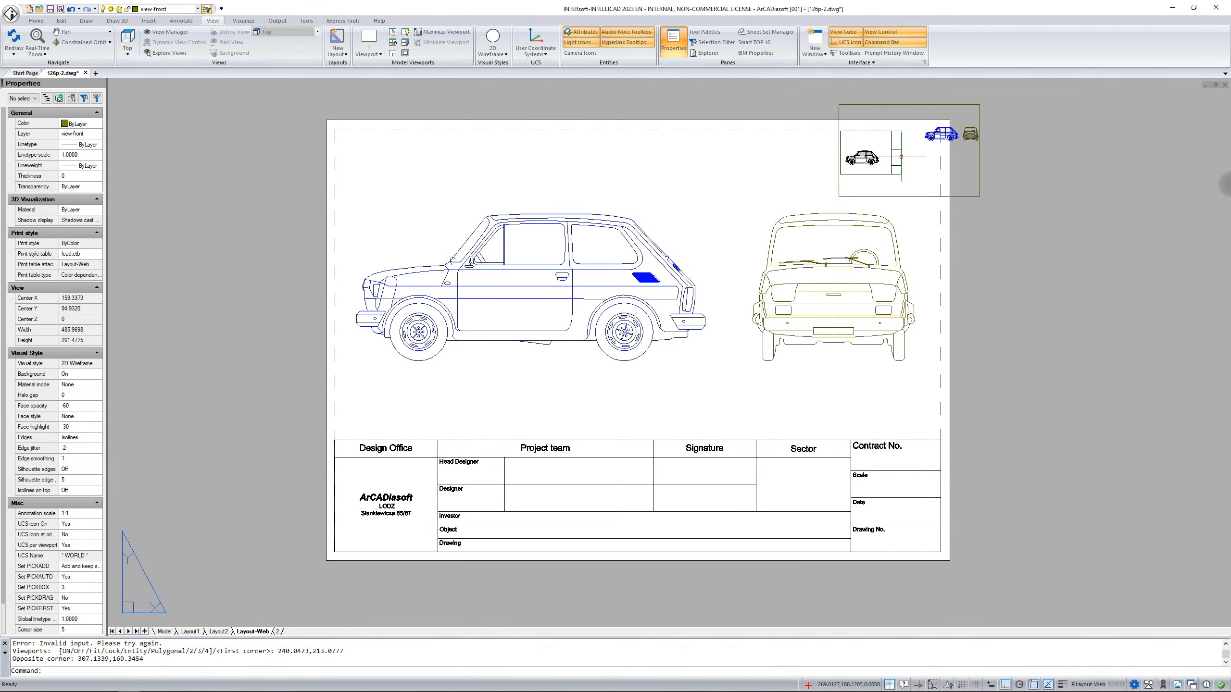
- Shift the model inside the new viewport so the framed coloured car lies nearer its centre, and return to paper space
{"action": "double_click", "coordinate": [962, 160]}
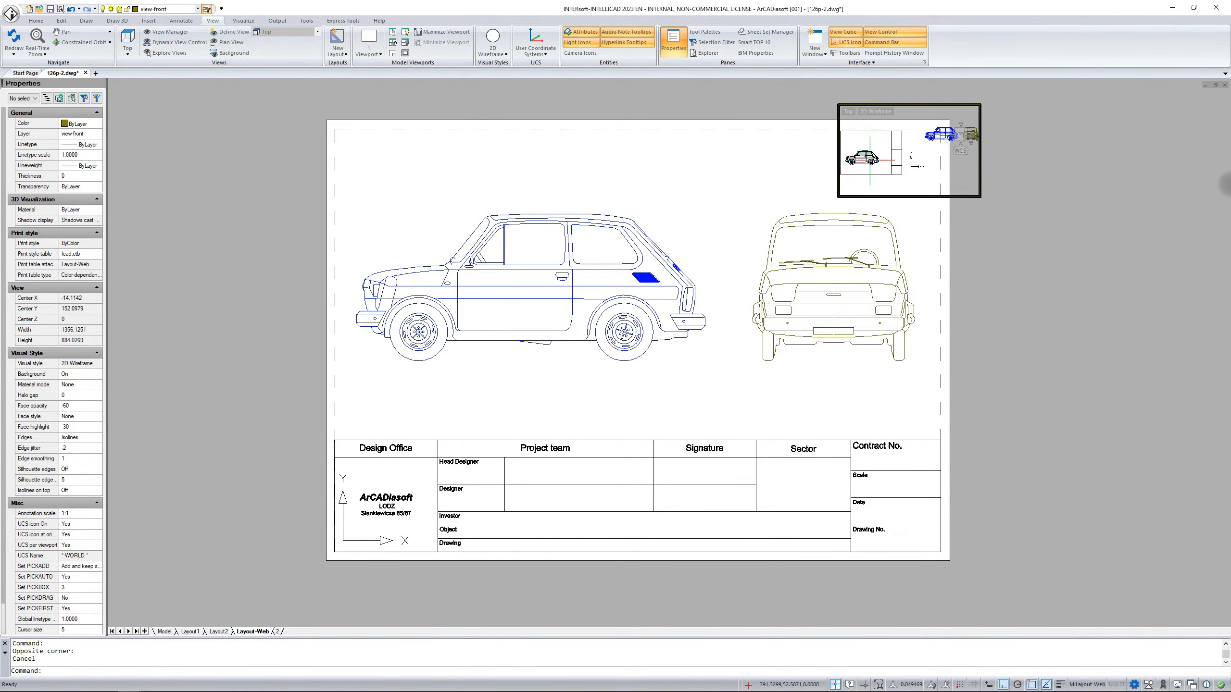
{"action": "middle_click_drag", "start_coordinate": [869, 164], "coordinate": [902, 165]}
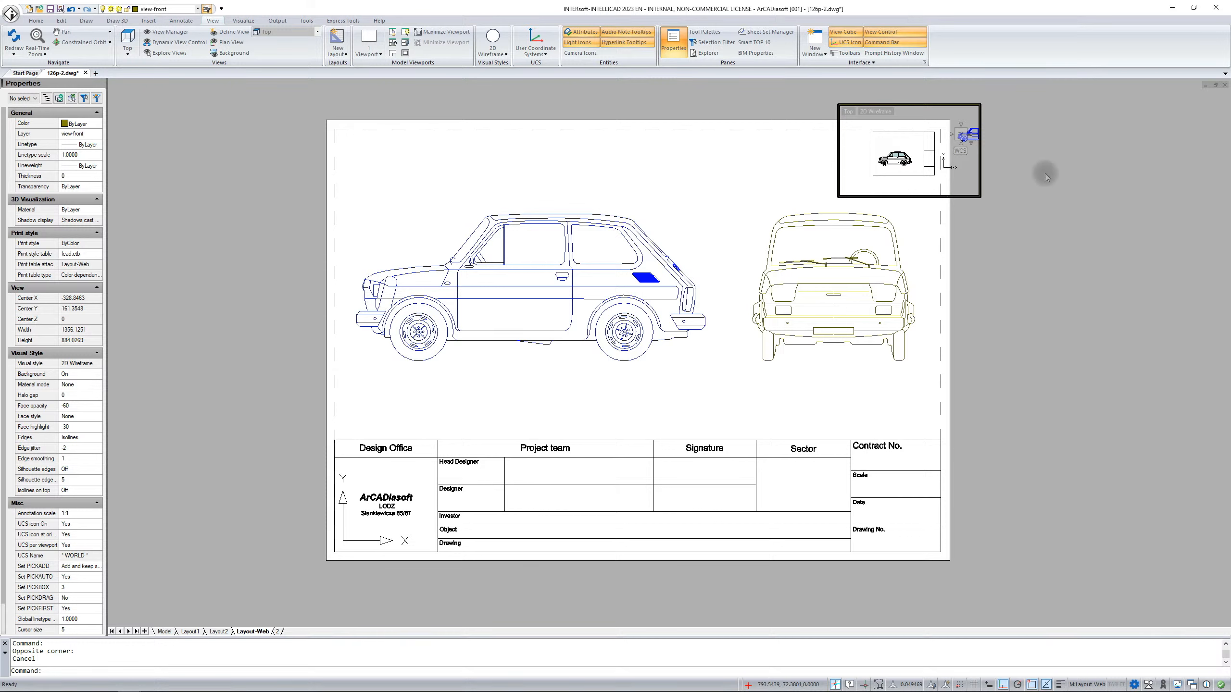
{"action": "key", "text": "Escape"}
{"action": "double_click", "coordinate": [1071, 173]}
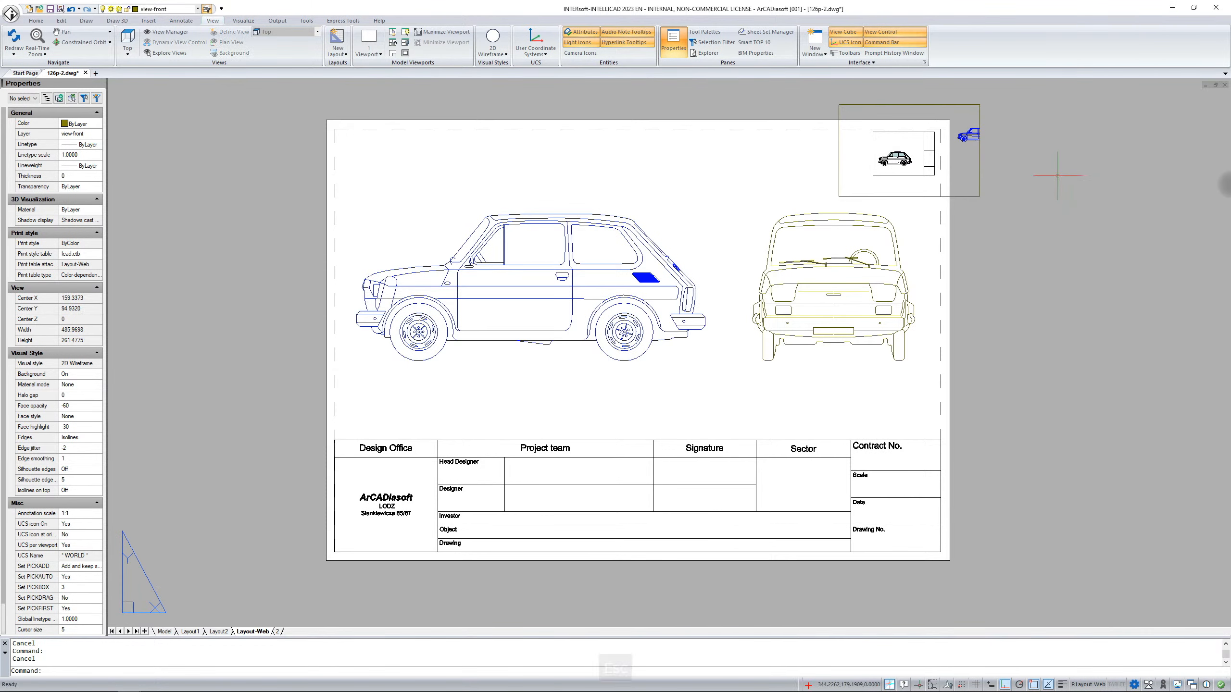
{"action": "left_click", "coordinate": [833, 114]}
{"action": "left_click", "coordinate": [819, 121]}
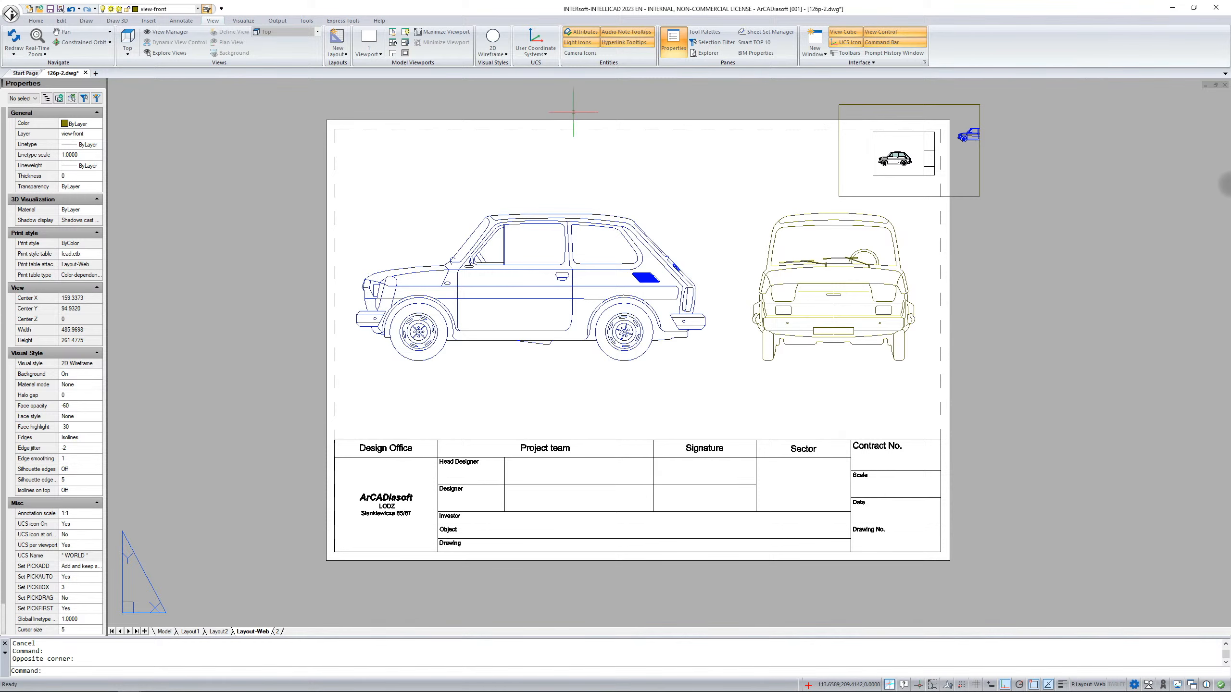
- Enlarge the coloured car inside the small viewport until it fills most of the width, and return to paper space
{"action": "left_click", "coordinate": [393, 54]}
{"action": "double_click", "coordinate": [943, 185]}
{"action": "scroll", "coordinate": [901, 157], "scroll_direction": "up", "scroll_amount": 2}
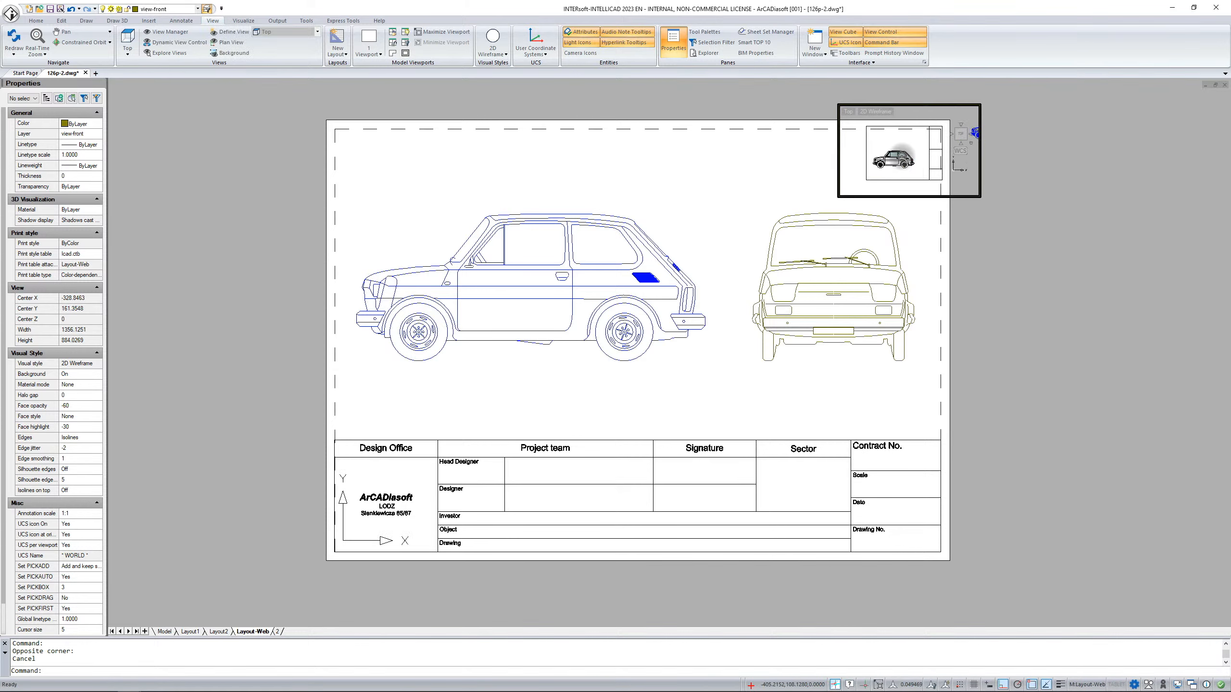
{"action": "scroll", "coordinate": [900, 165], "scroll_direction": "up", "scroll_amount": 5}
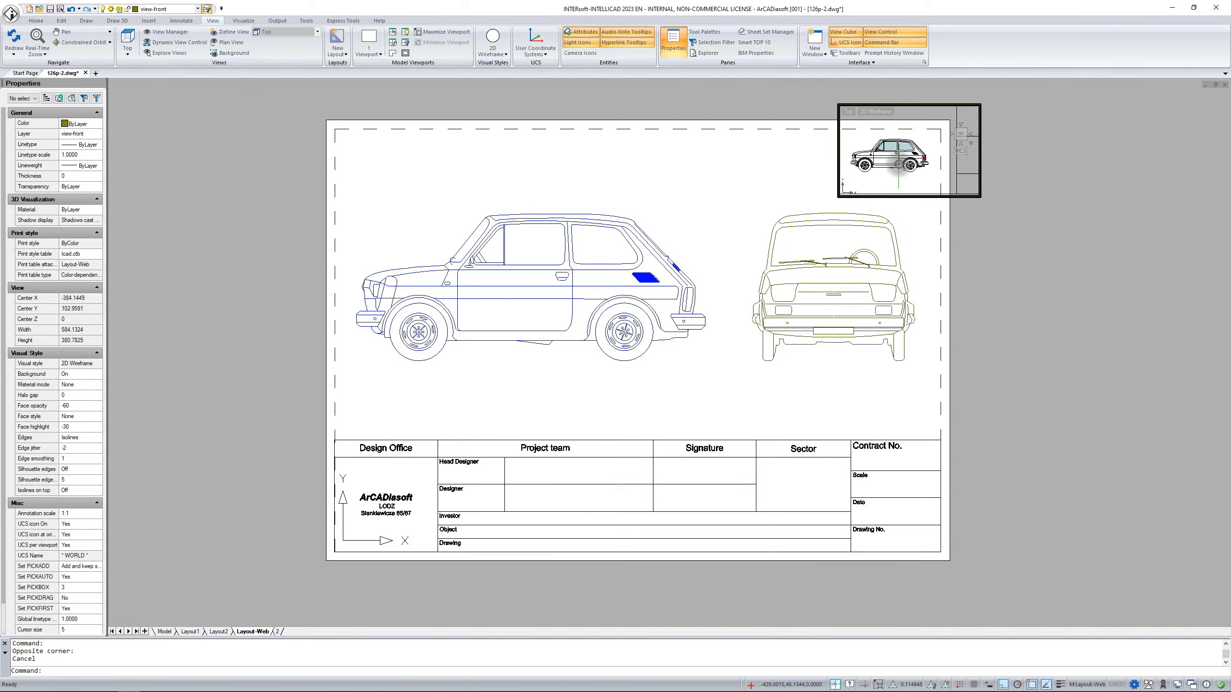
{"action": "middle_click_drag", "start_coordinate": [903, 155], "coordinate": [909, 158]}
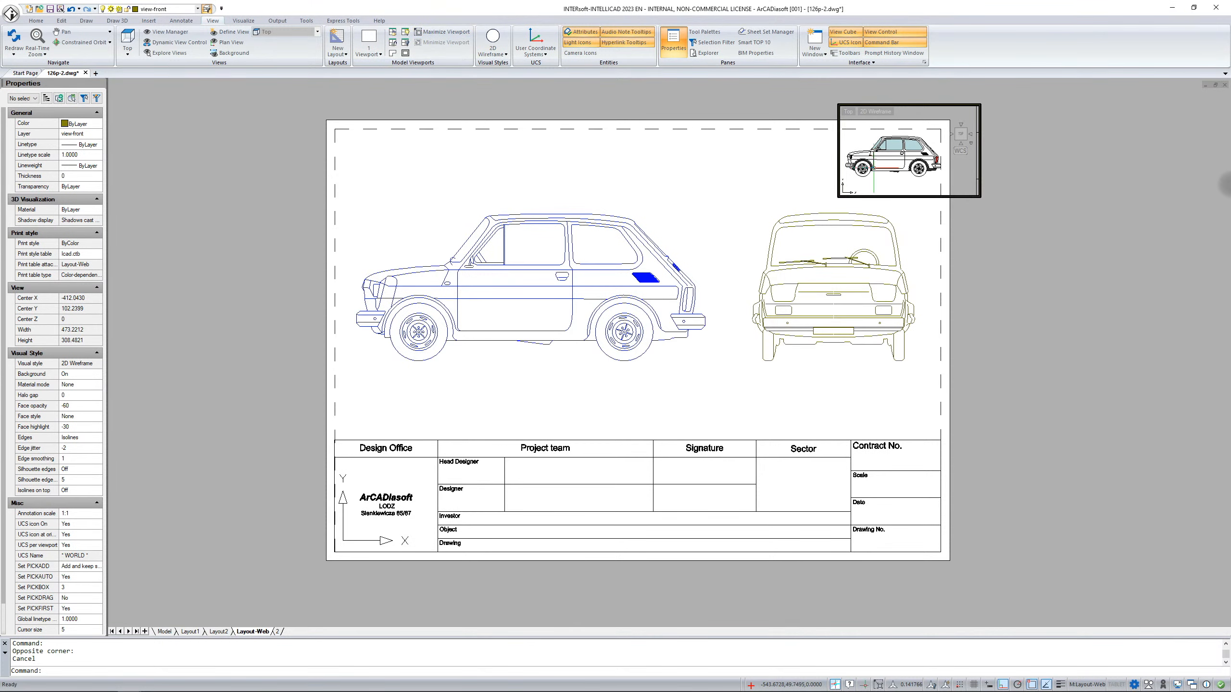
{"action": "left_click", "coordinate": [1004, 182]}
{"action": "left_click", "coordinate": [1003, 182]}
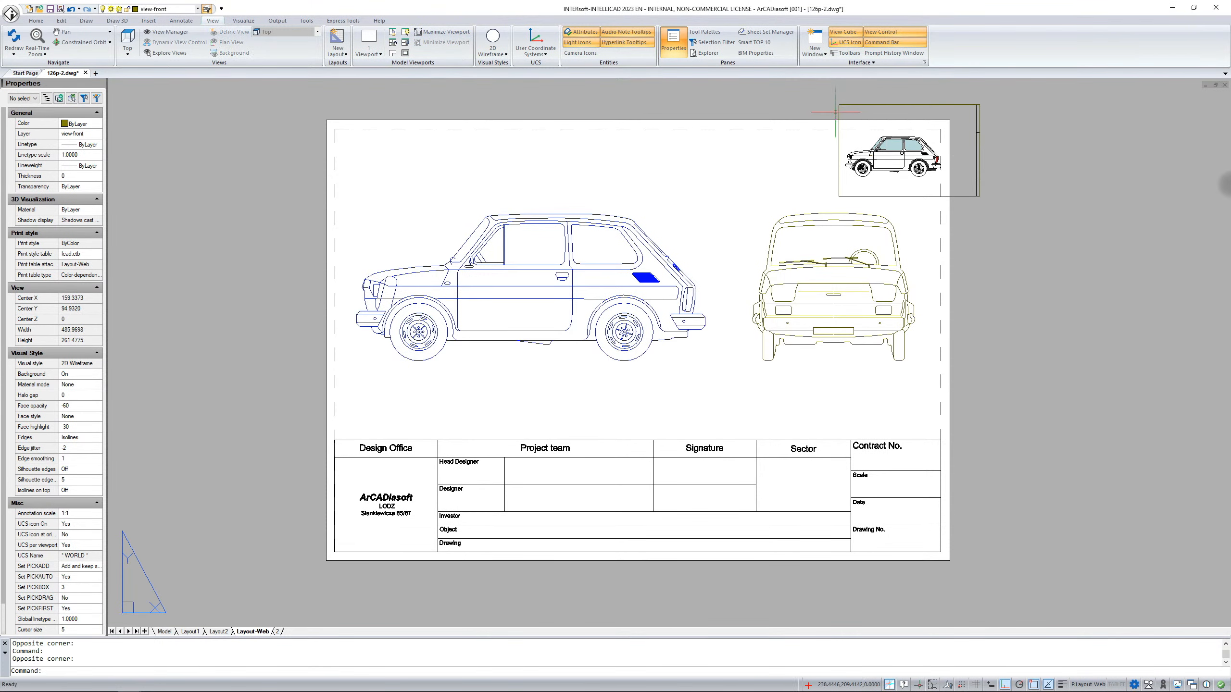
- Maximize the small viewport to view the coloured car and restore it to the layout
{"action": "double_click", "coordinate": [838, 127]}
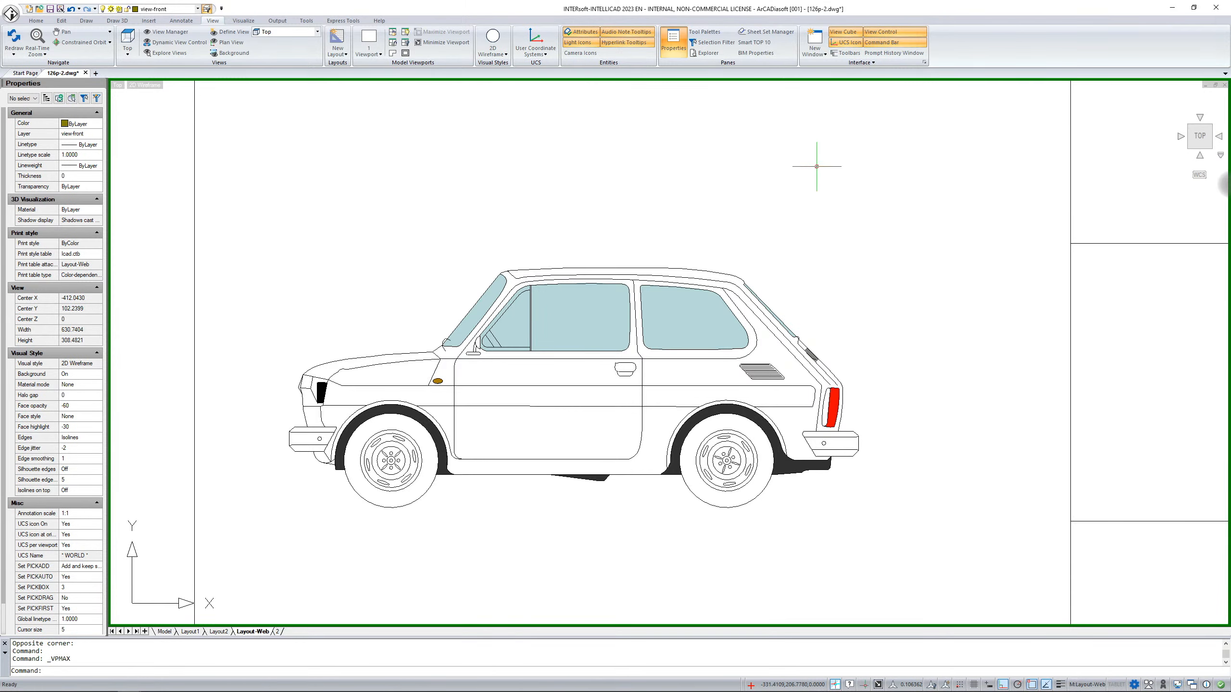
{"action": "left_click", "coordinate": [430, 42]}
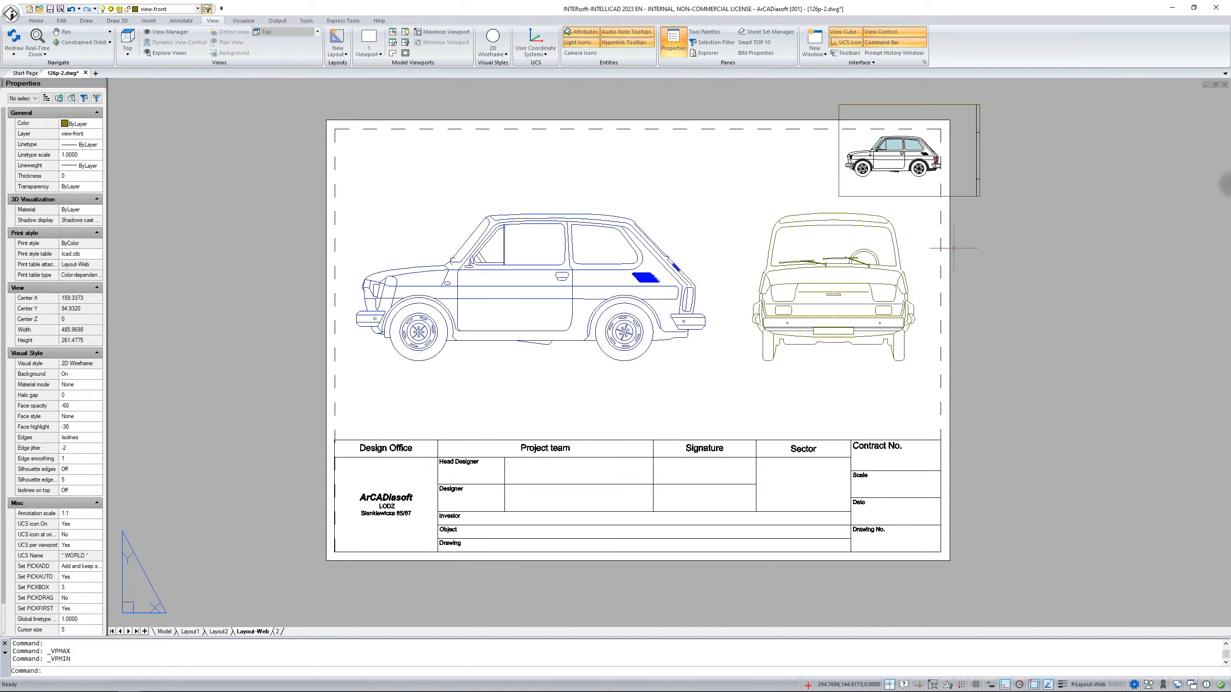
- Set the standard scale of the small viewport around the coloured car to 1:10
{"action": "left_click", "coordinate": [848, 104]}
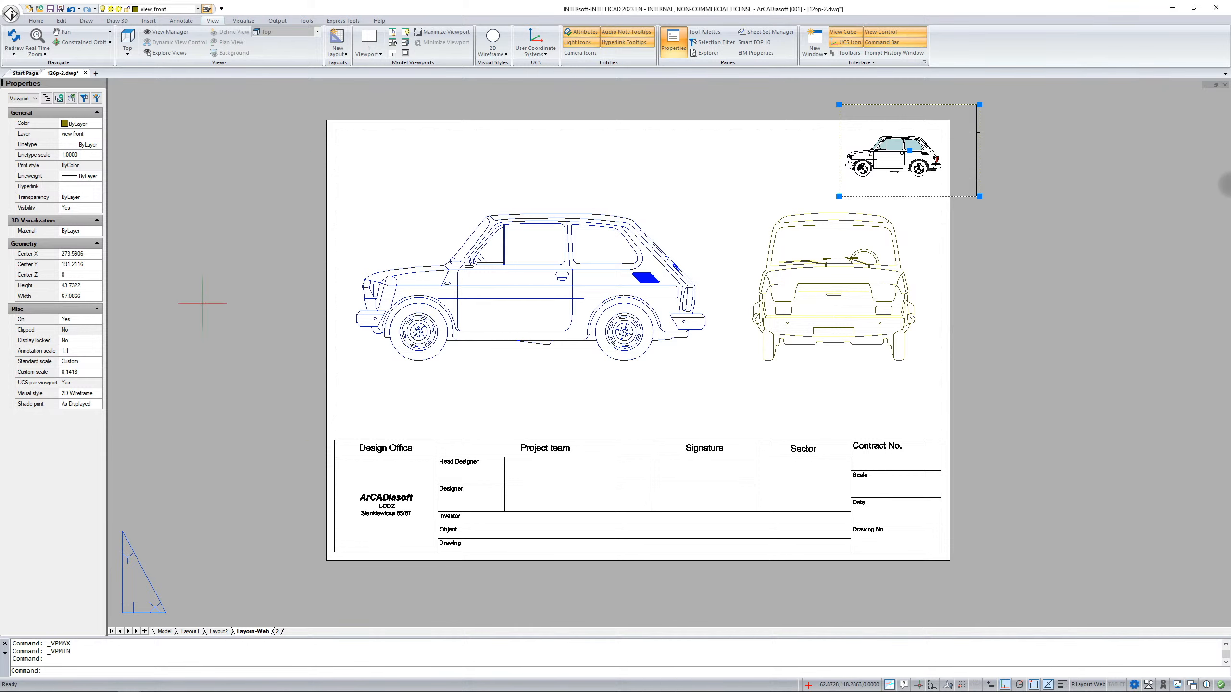
{"action": "left_click", "coordinate": [99, 362]}
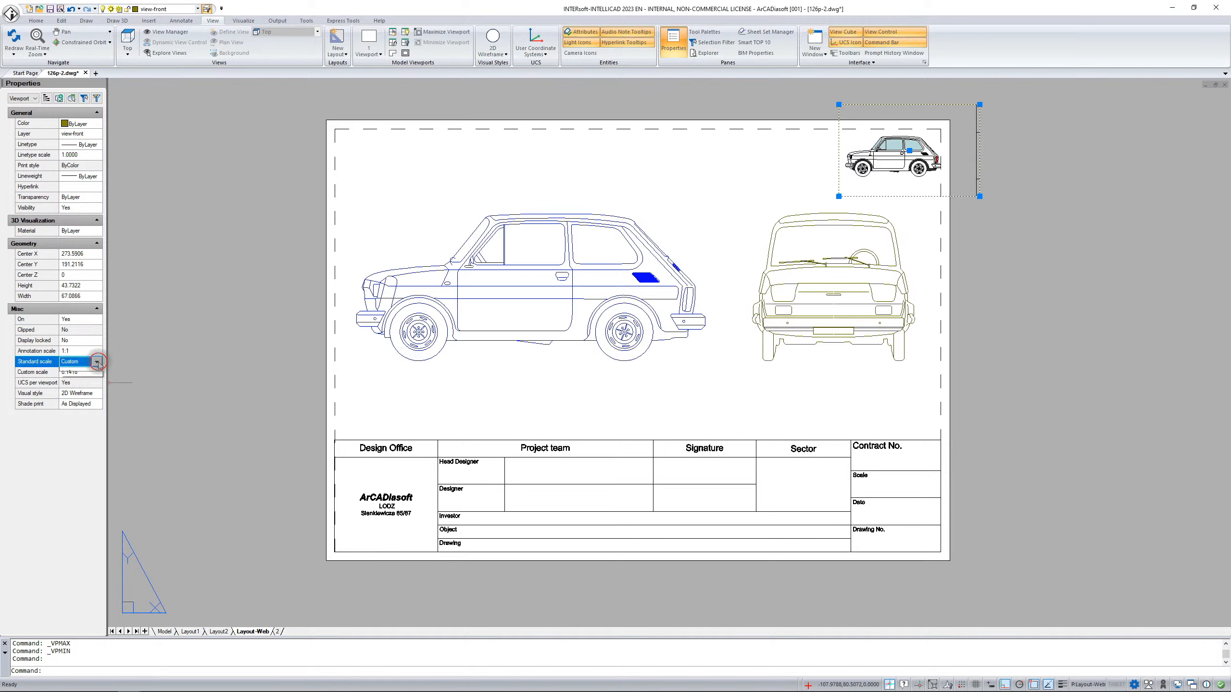
{"action": "left_click", "coordinate": [97, 361]}
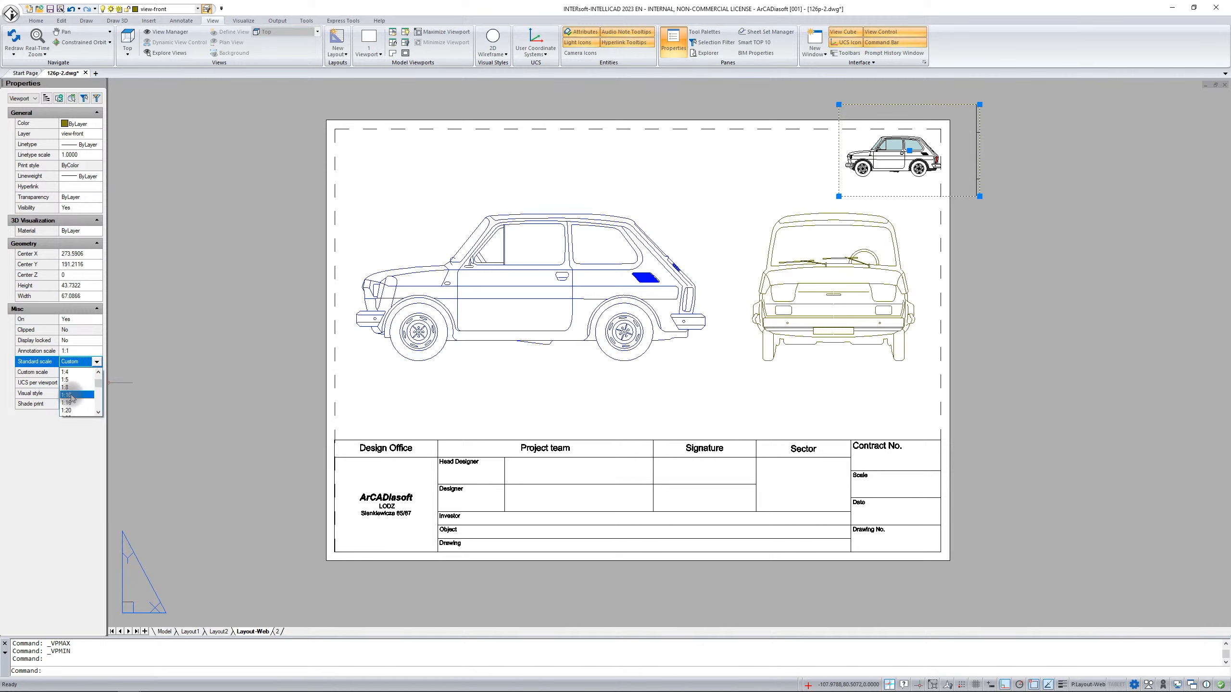
{"action": "left_click", "coordinate": [73, 398]}
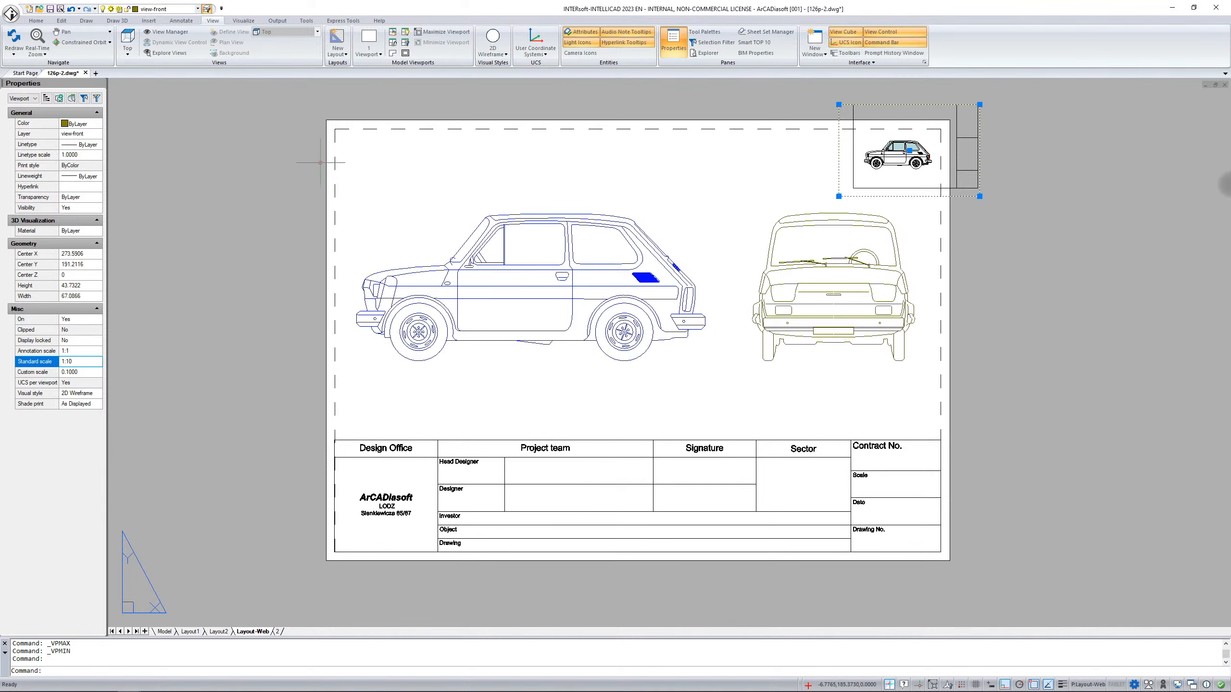
{"action": "left_click", "coordinate": [505, 55]}
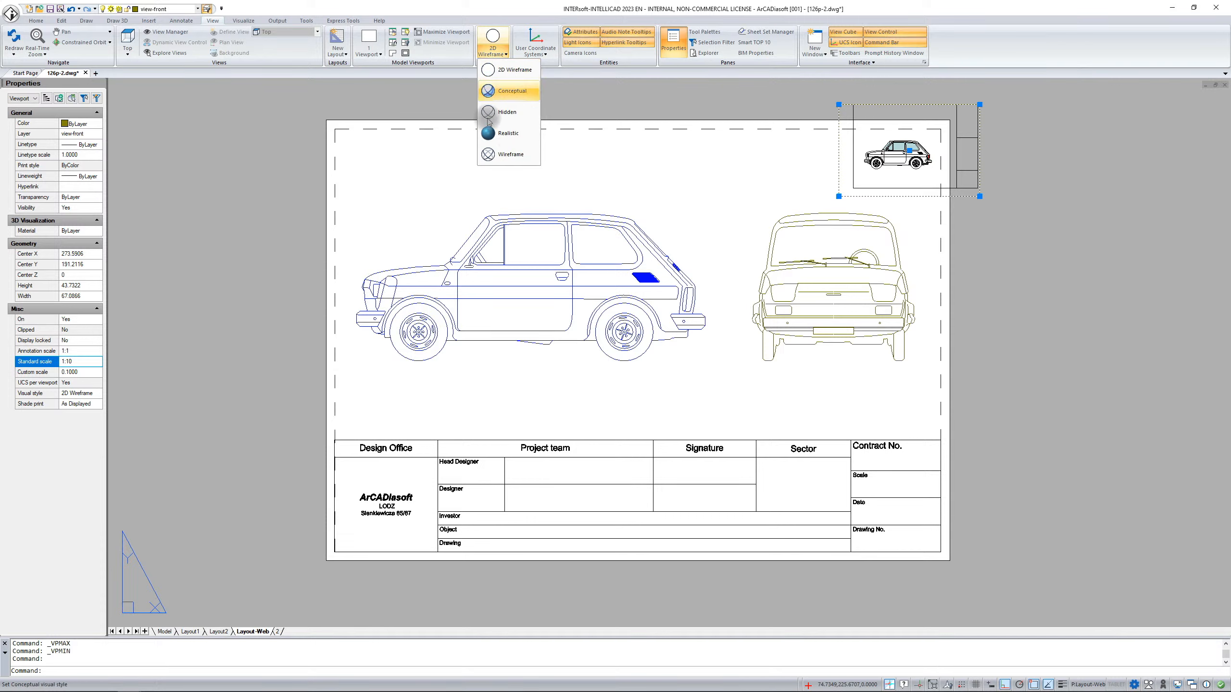
{"action": "left_click", "coordinate": [499, 56]}
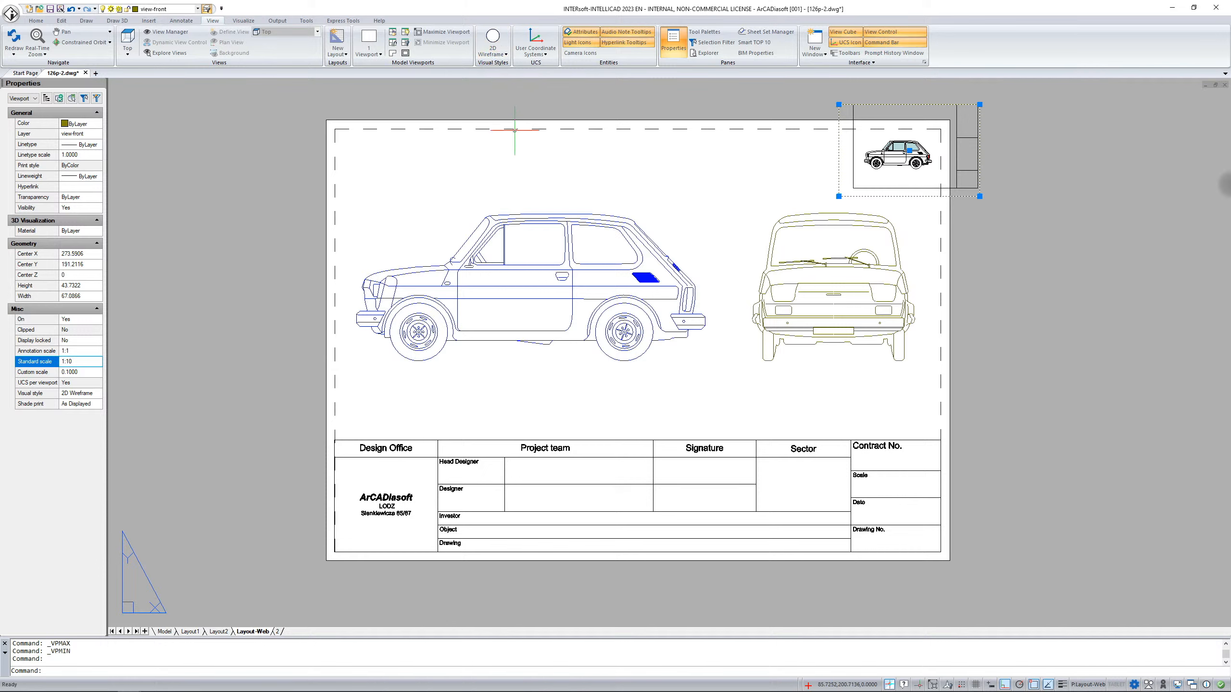
- Switch to model space, start printing the drawing and choose Microsoft Print to PDF as the printer
{"action": "left_click", "coordinate": [165, 631]}
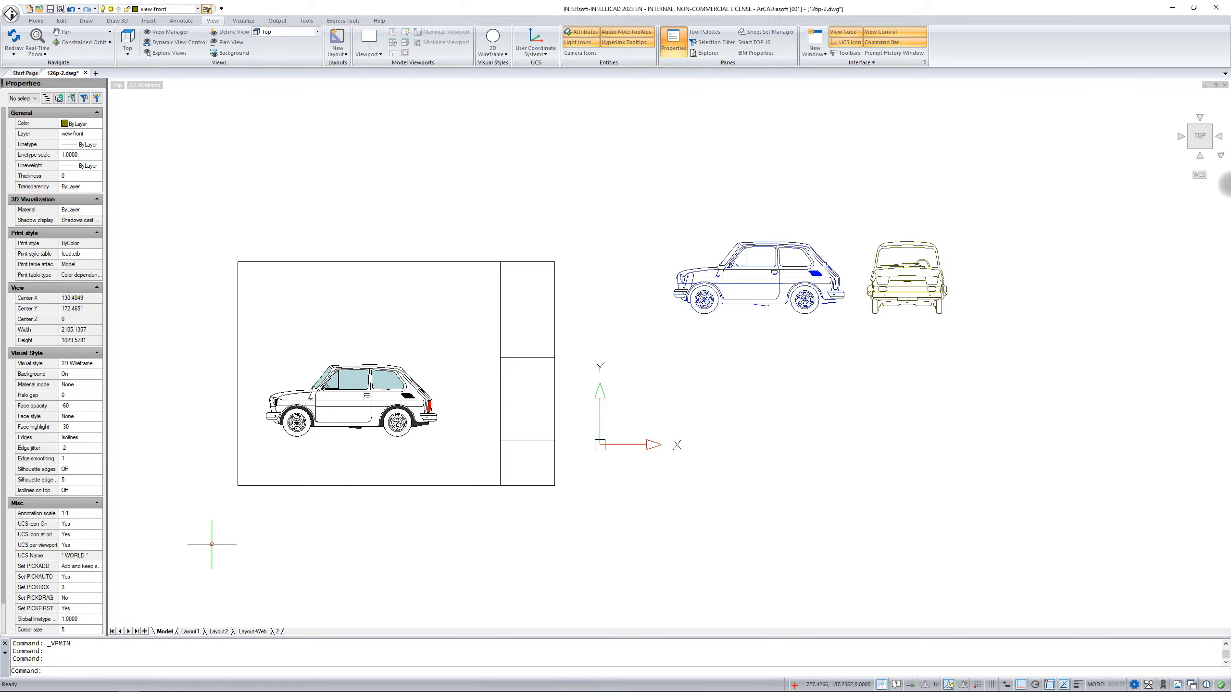
{"action": "left_click", "coordinate": [10, 14]}
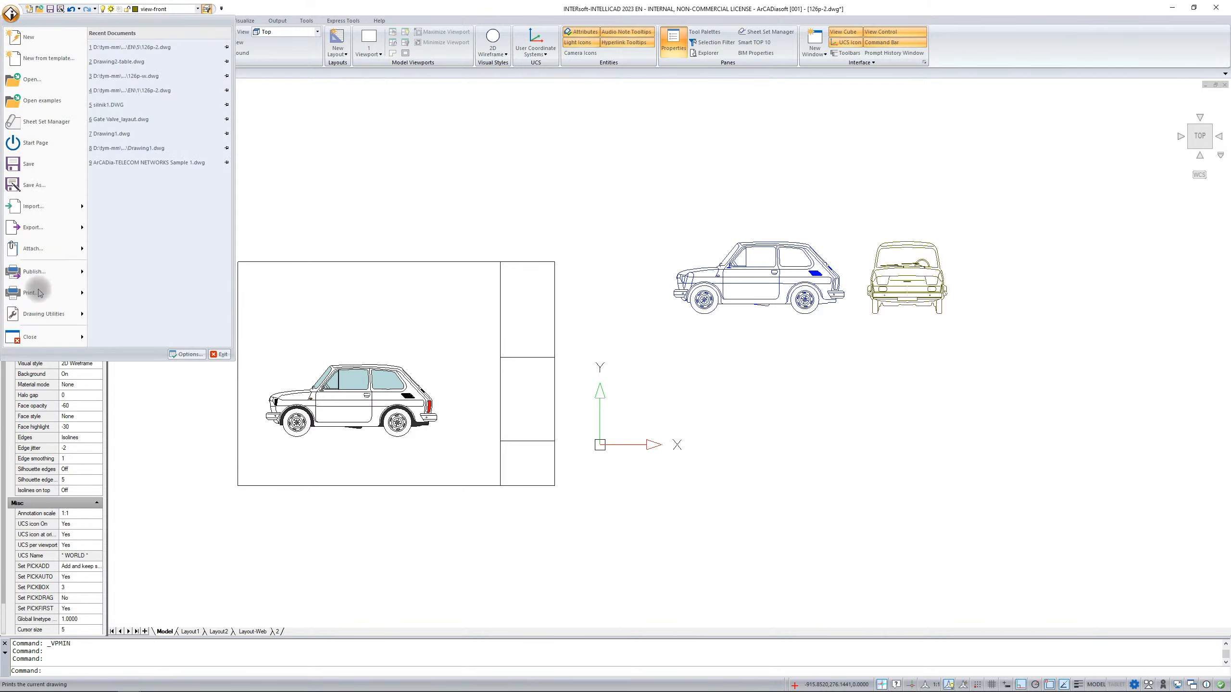
{"action": "mouse_move", "coordinate": [39, 294]}
{"action": "left_click", "coordinate": [116, 38]}
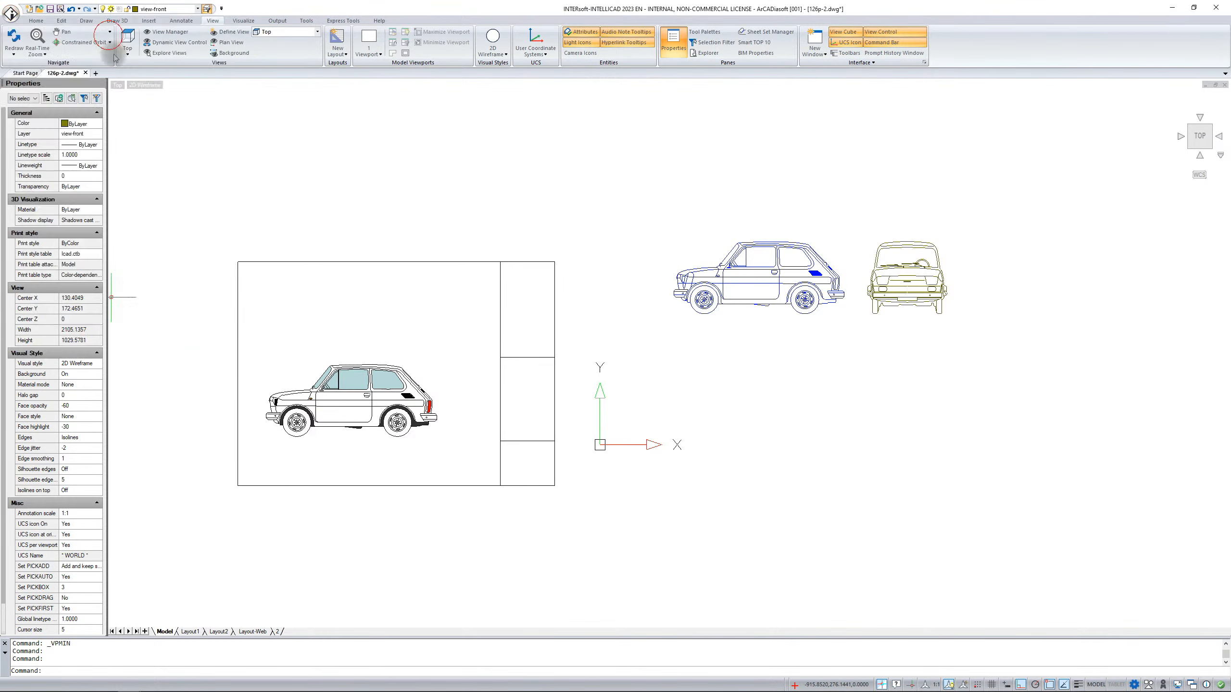
{"action": "left_click", "coordinate": [589, 268]}
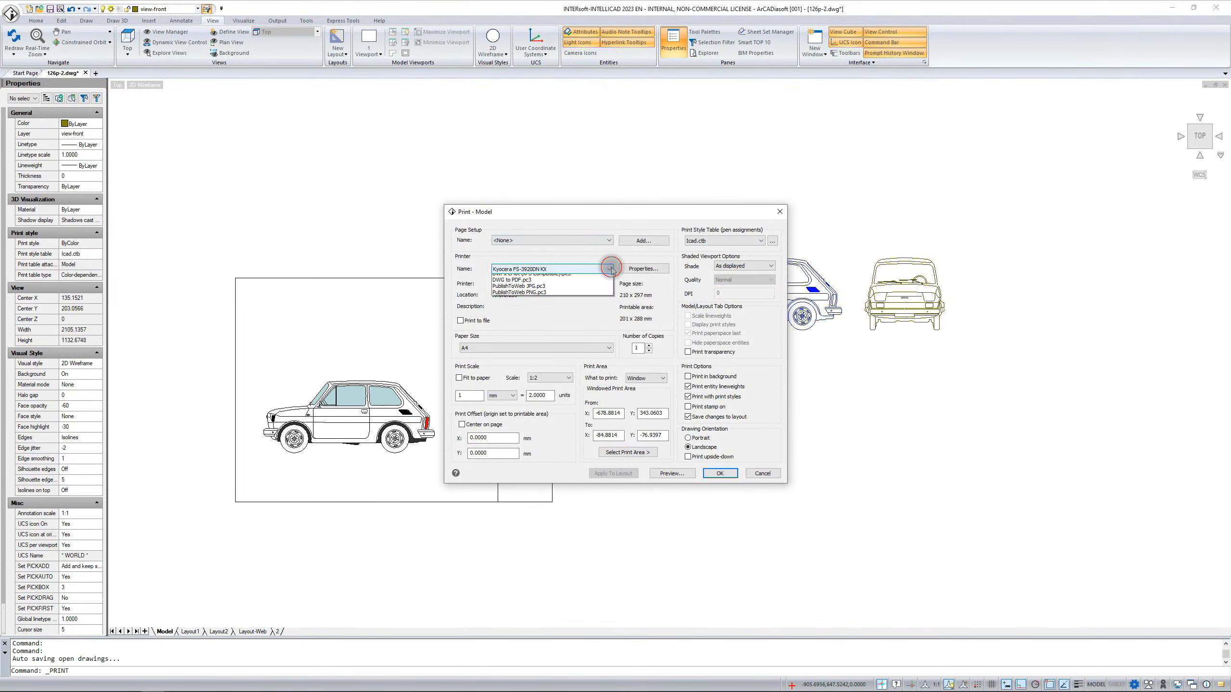
{"action": "left_click", "coordinate": [543, 303]}
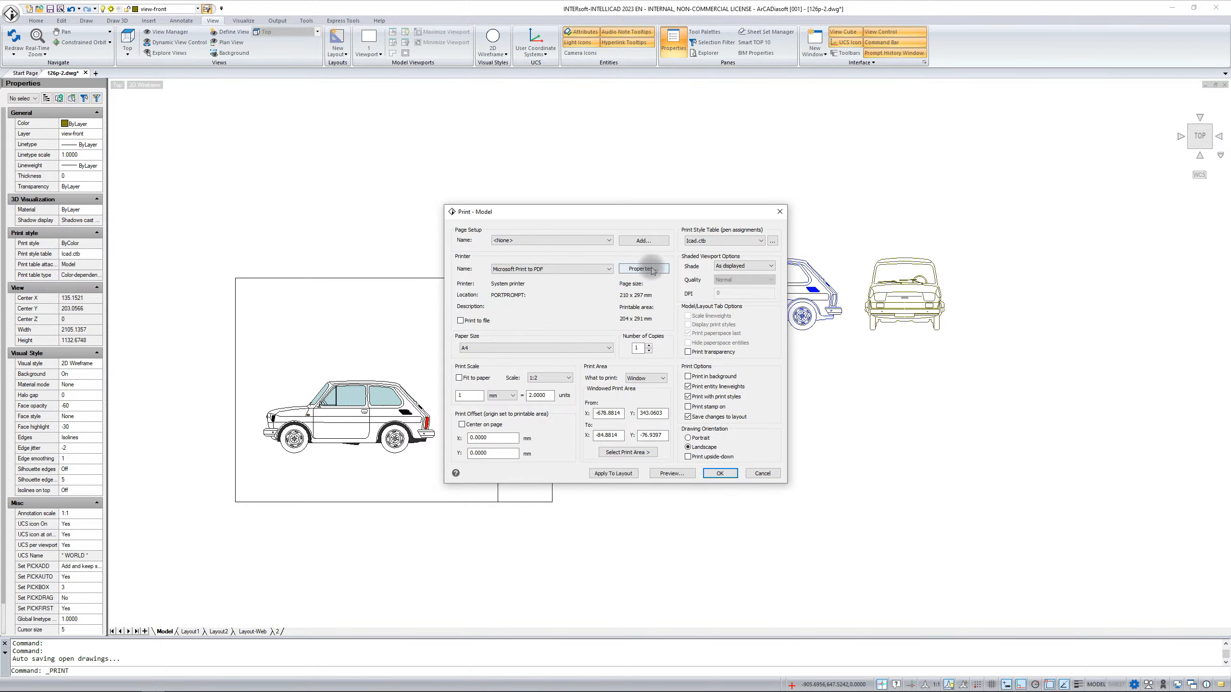
- Examine the paper sizes offered in the PDF printer's advanced custom properties, and leave the print setup without applying changes
{"action": "left_click", "coordinate": [650, 270]}
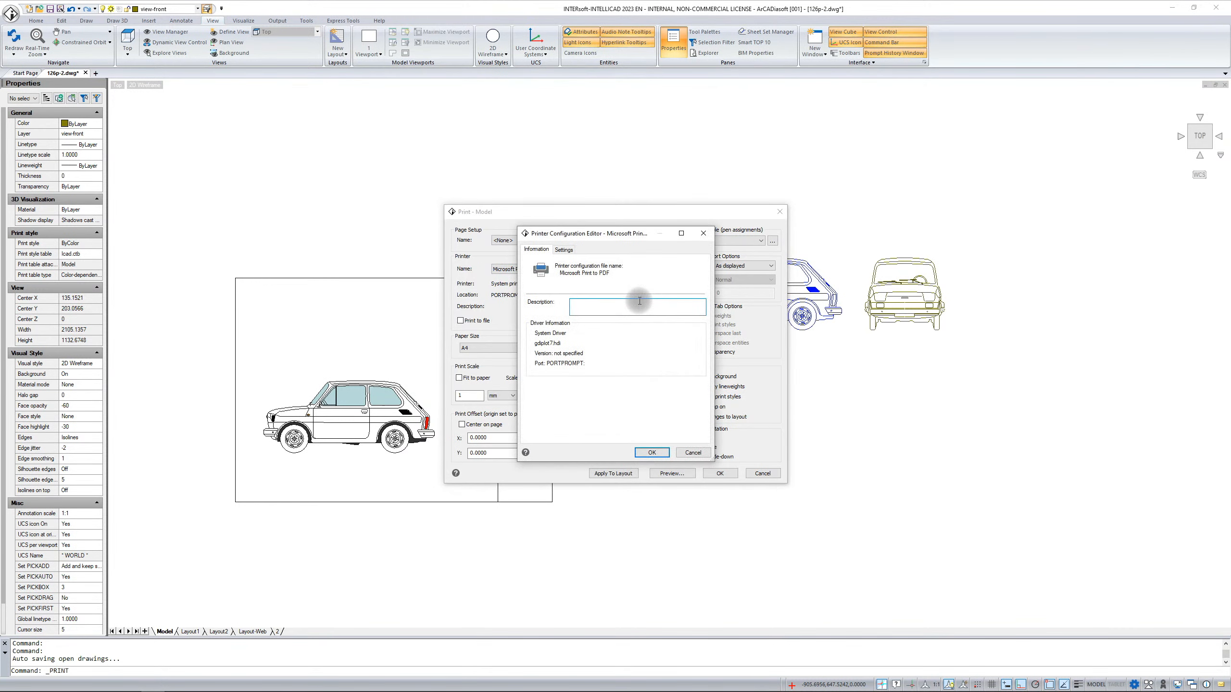
{"action": "left_click", "coordinate": [563, 248]}
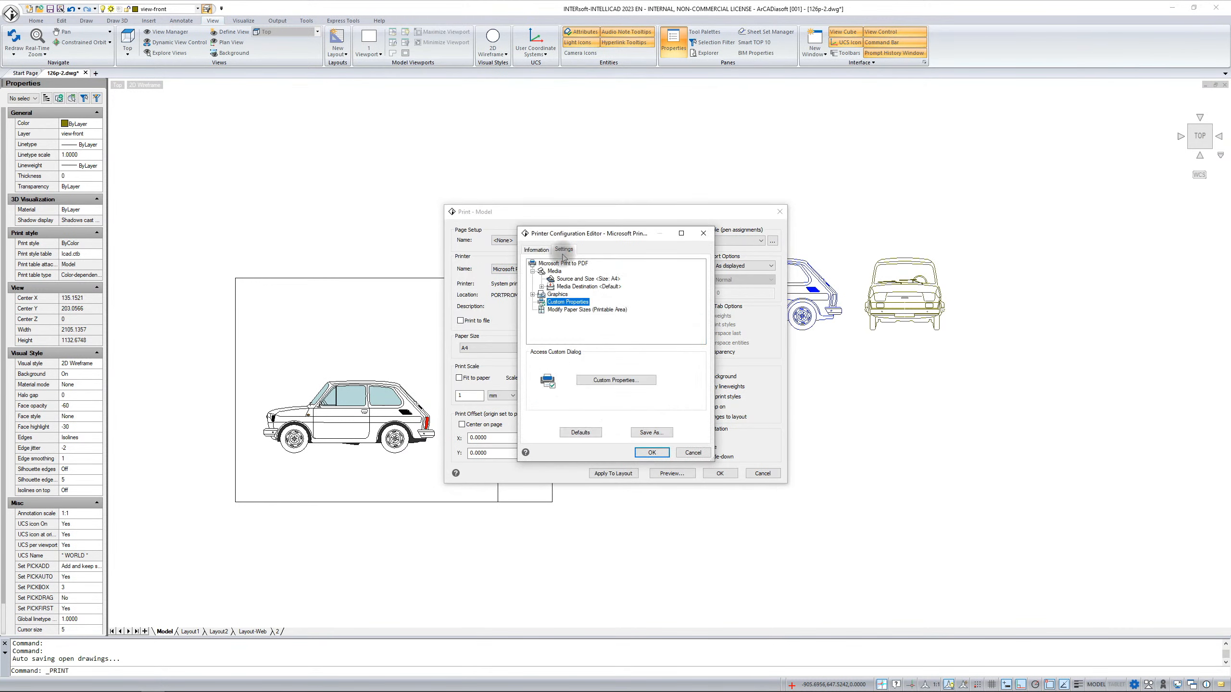
{"action": "left_click", "coordinate": [616, 382]}
{"action": "left_click_drag", "start_coordinate": [644, 360], "coordinate": [628, 246]}
{"action": "left_click", "coordinate": [716, 431]}
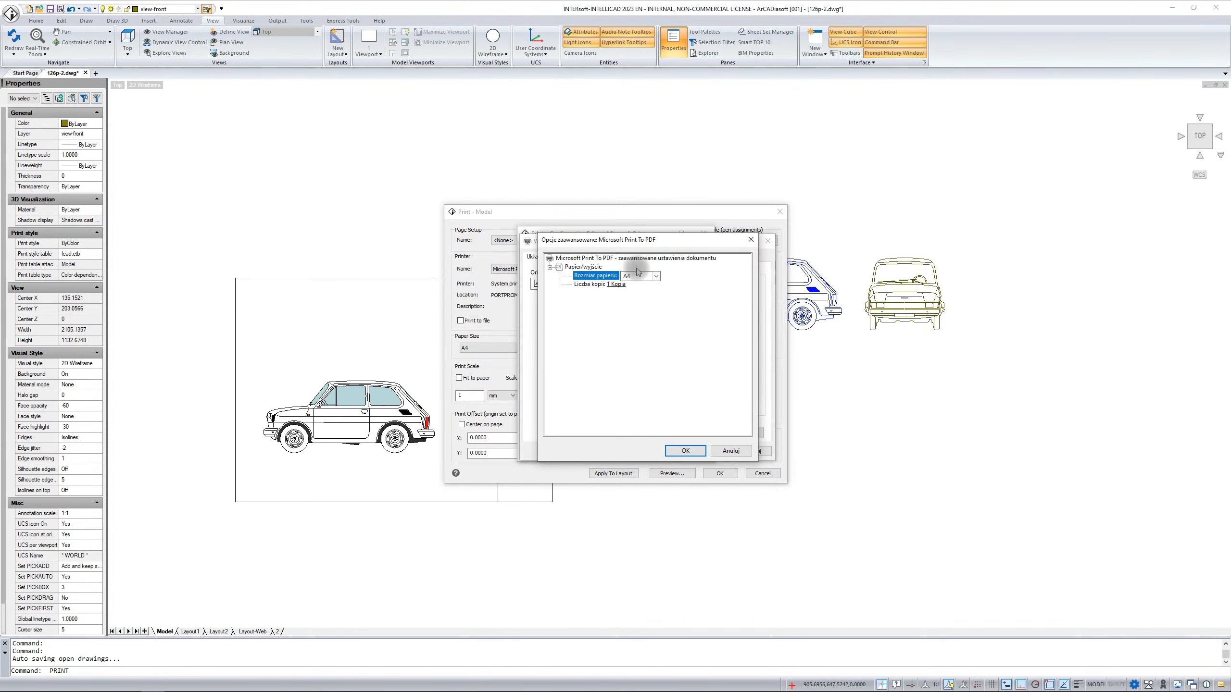
{"action": "left_click", "coordinate": [652, 276]}
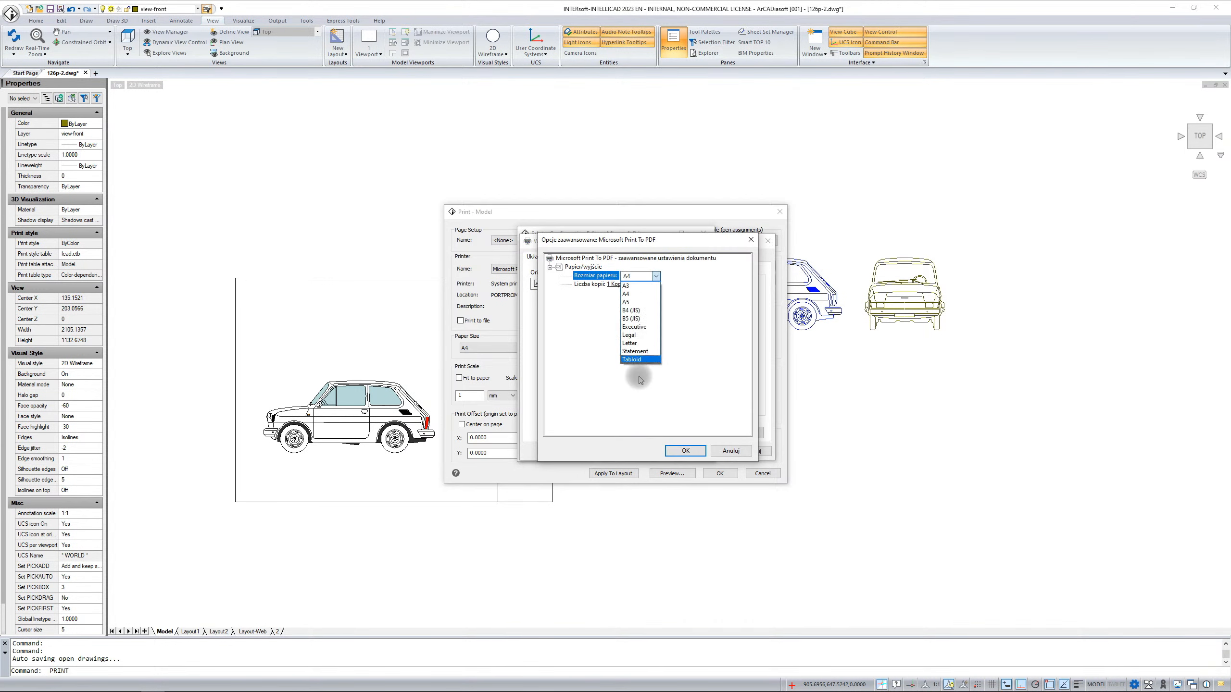
{"action": "left_click", "coordinate": [696, 286]}
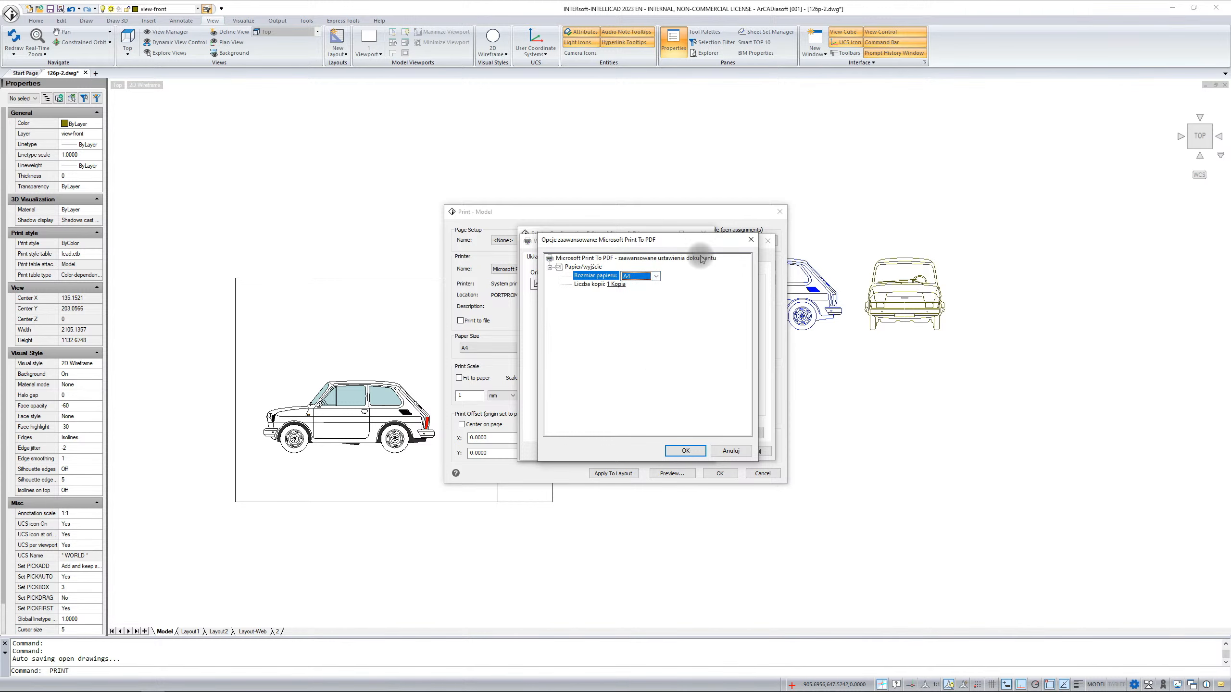
{"action": "left_click_drag", "start_coordinate": [684, 243], "coordinate": [733, 290]}
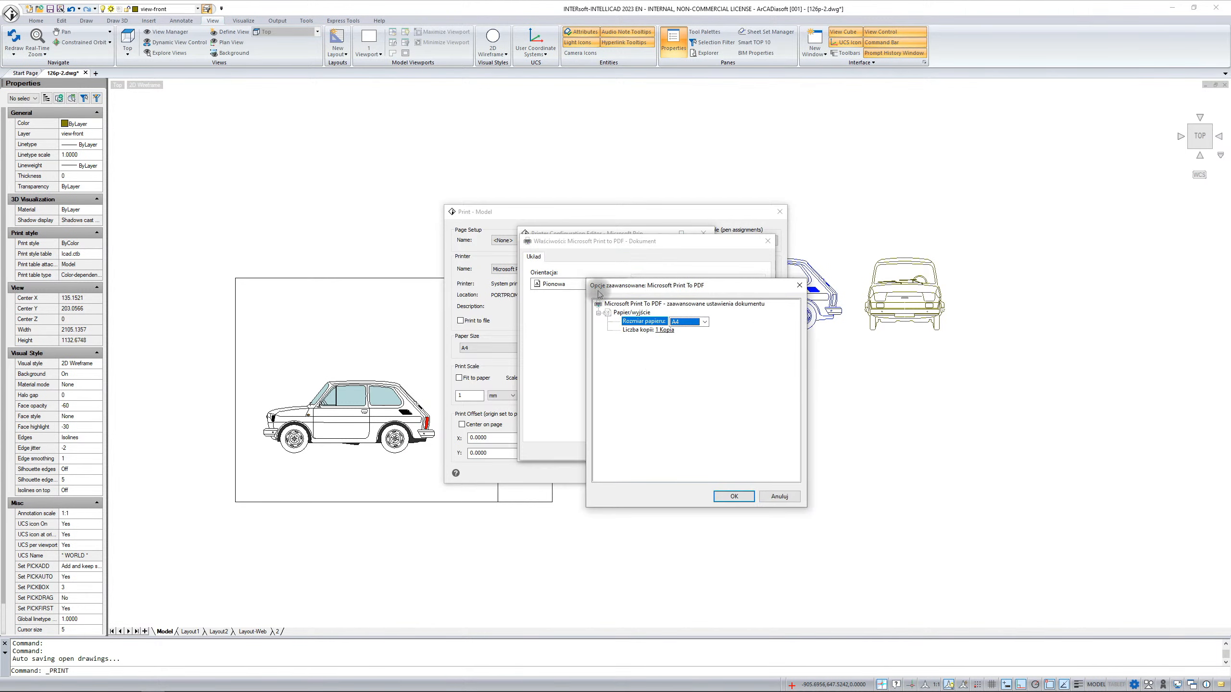
{"action": "left_click", "coordinate": [780, 496]}
{"action": "left_click", "coordinate": [746, 449]}
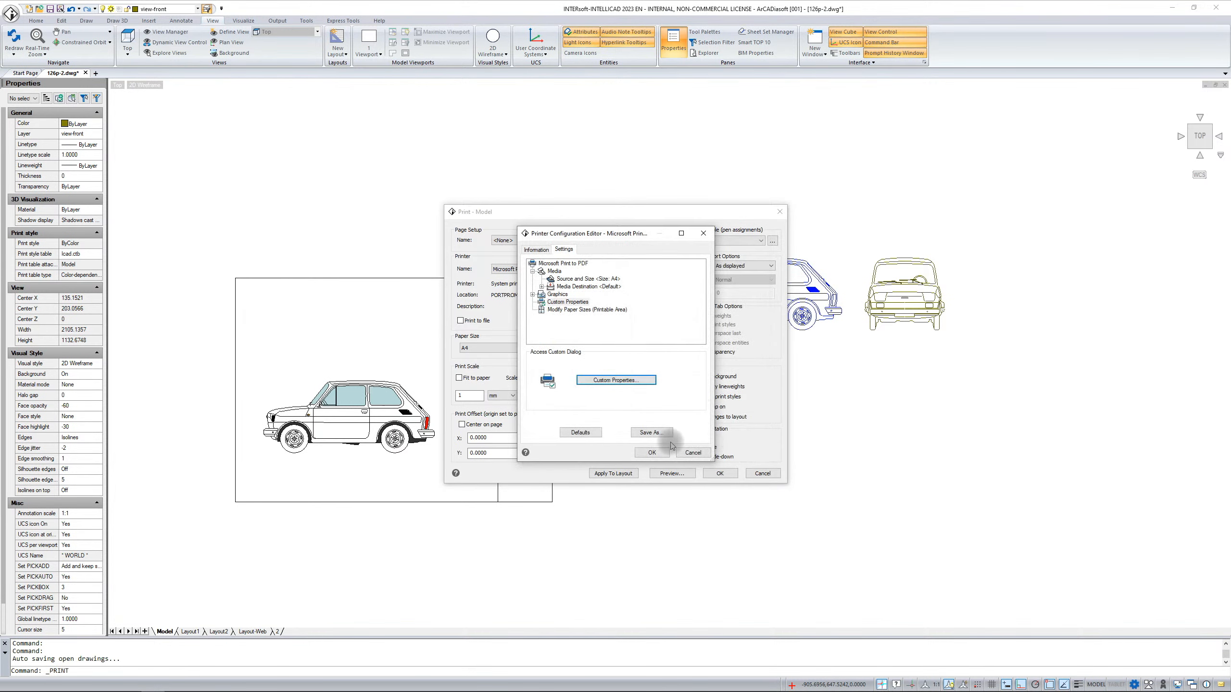
{"action": "left_click", "coordinate": [692, 452]}
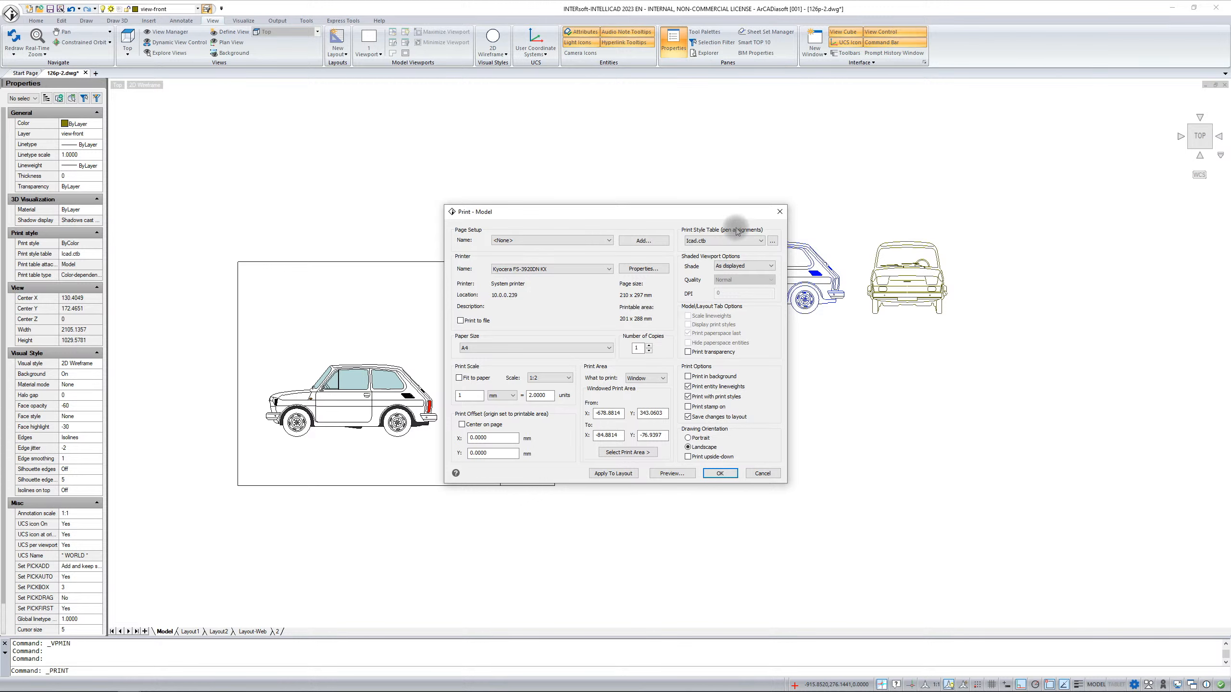
{"action": "left_click", "coordinate": [762, 473]}
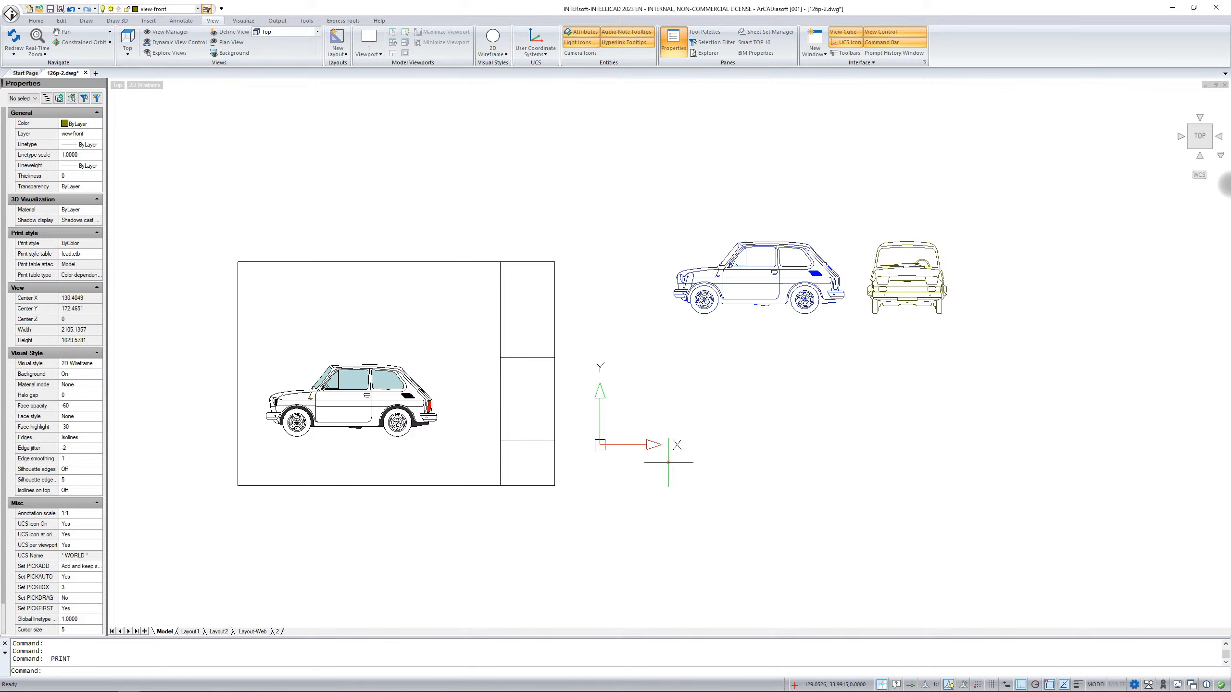
{"action": "key", "text": "Escape"}
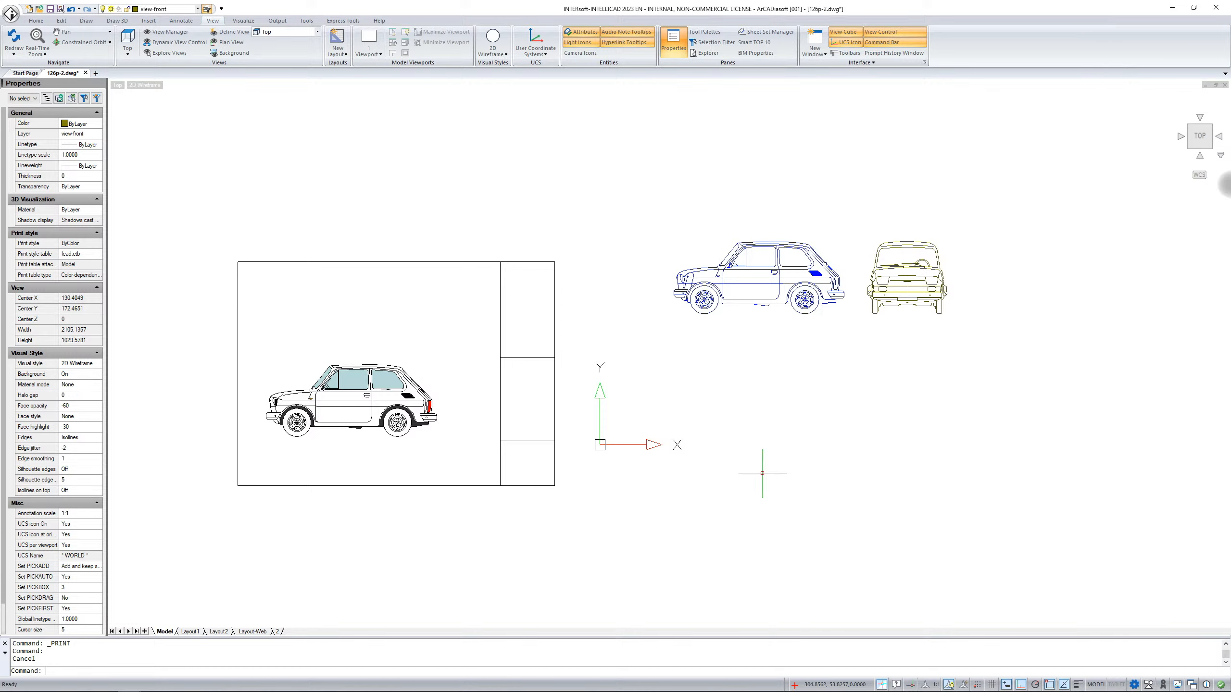
- Look up the print style conversion commands CONVERTCTB and CONVERTPSTYLES without running either one
{"action": "type", "text": "_CON"}
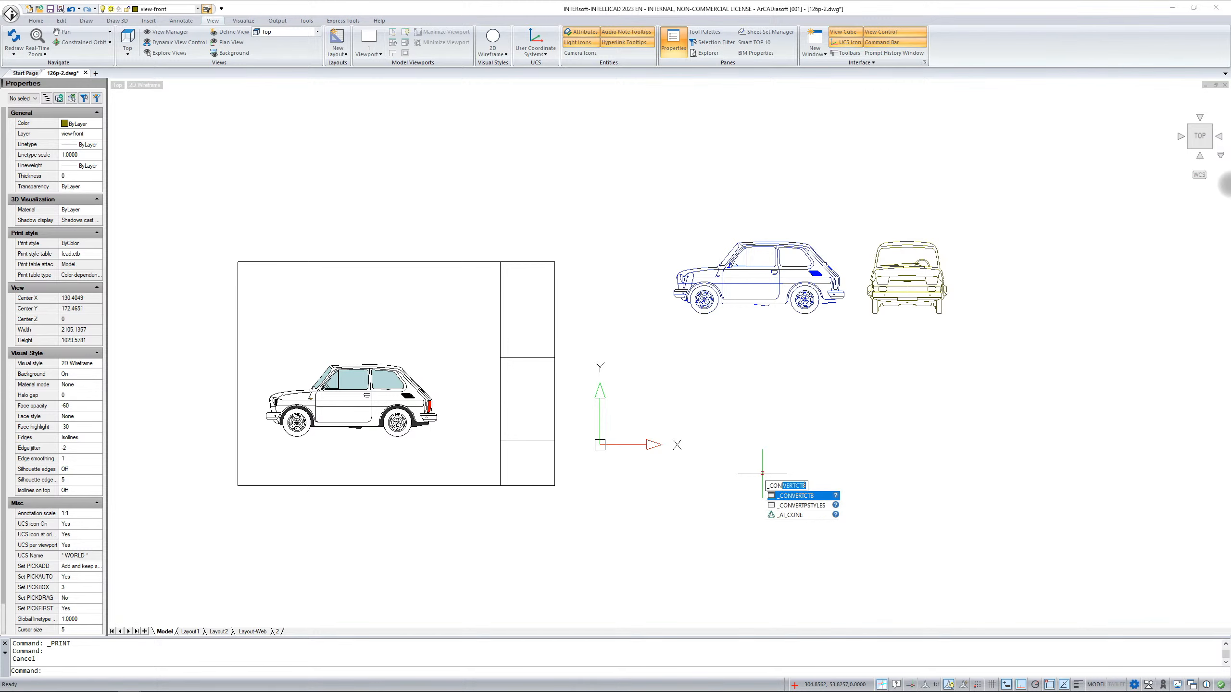
{"action": "type", "text": "VERTCT"}
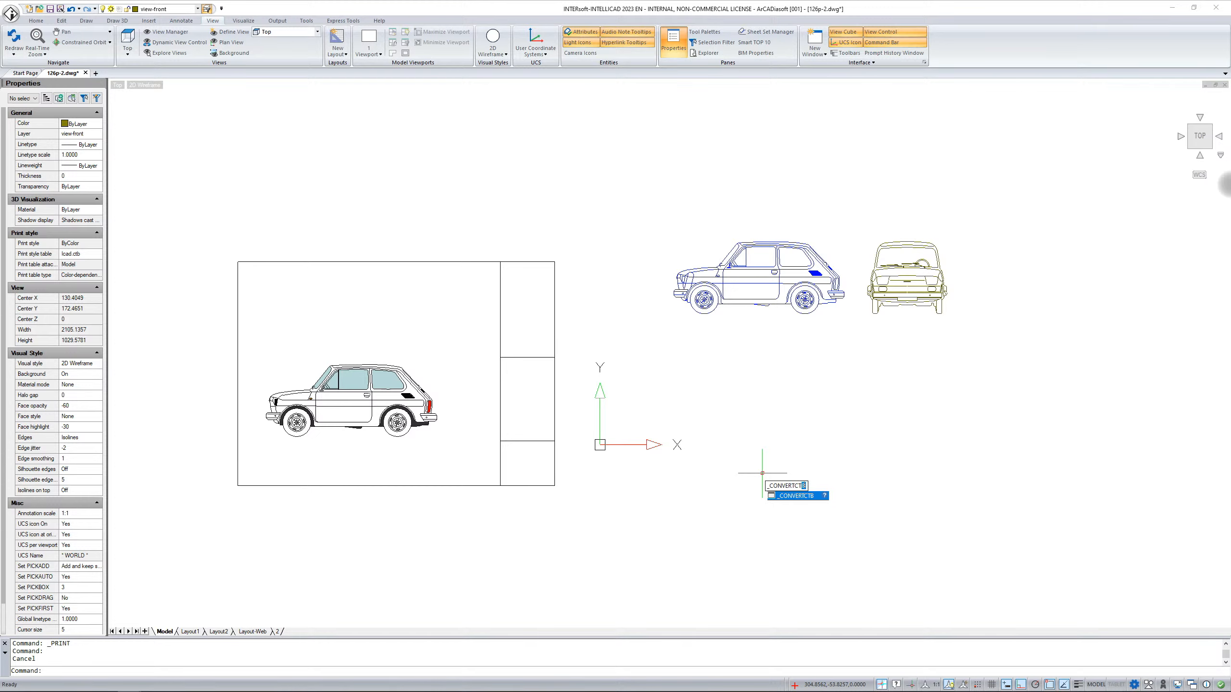
{"action": "type", "text": "B"}
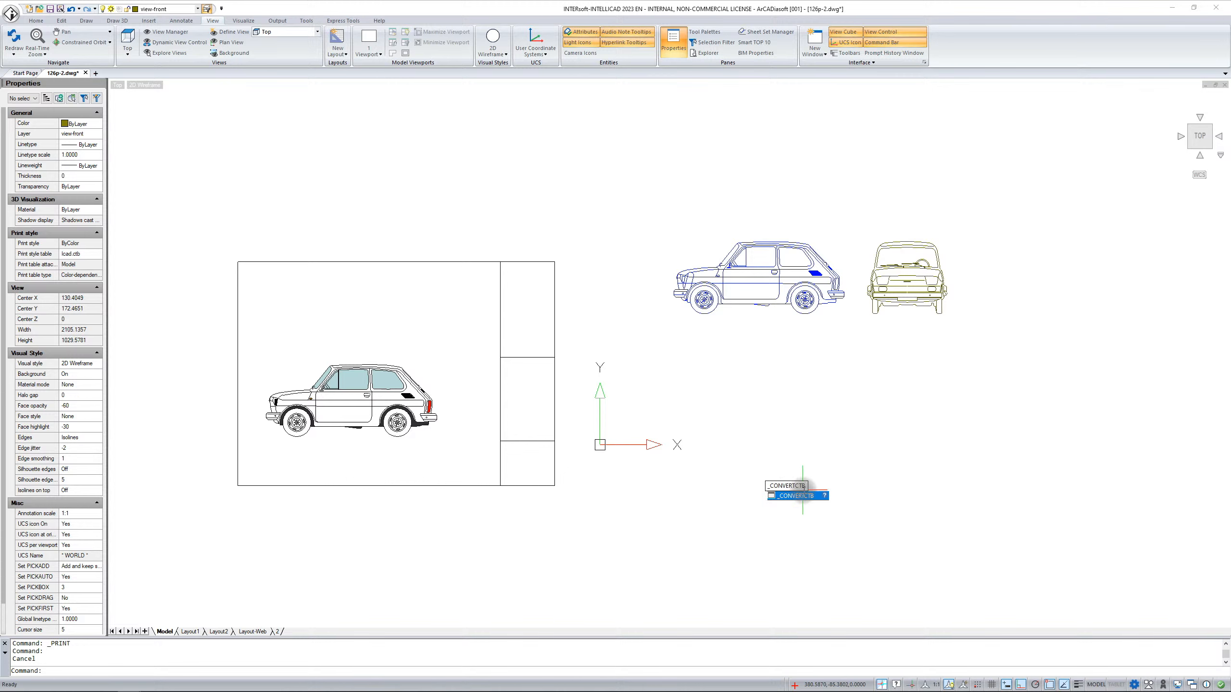
{"action": "key", "text": "BackSpace"}
{"action": "key", "text": "BackSpace"}
{"action": "key", "text": "BackSpace"}
{"action": "key", "text": "BackSpace"}
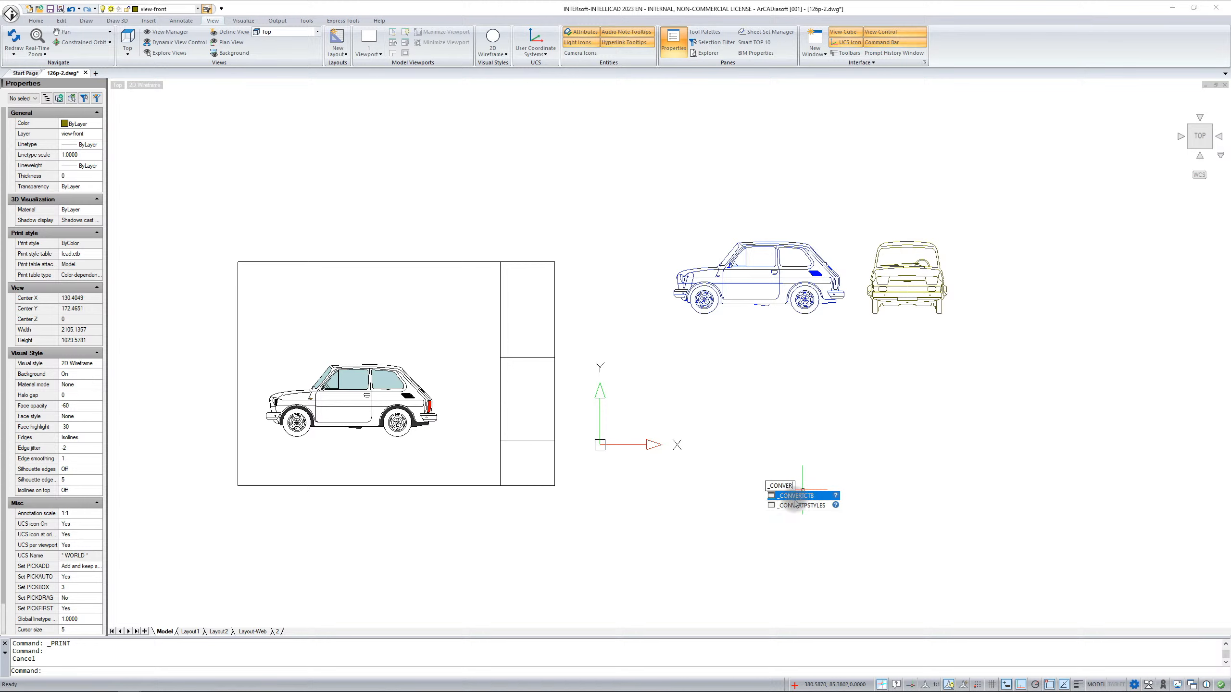
{"action": "left_click", "coordinate": [795, 500]}
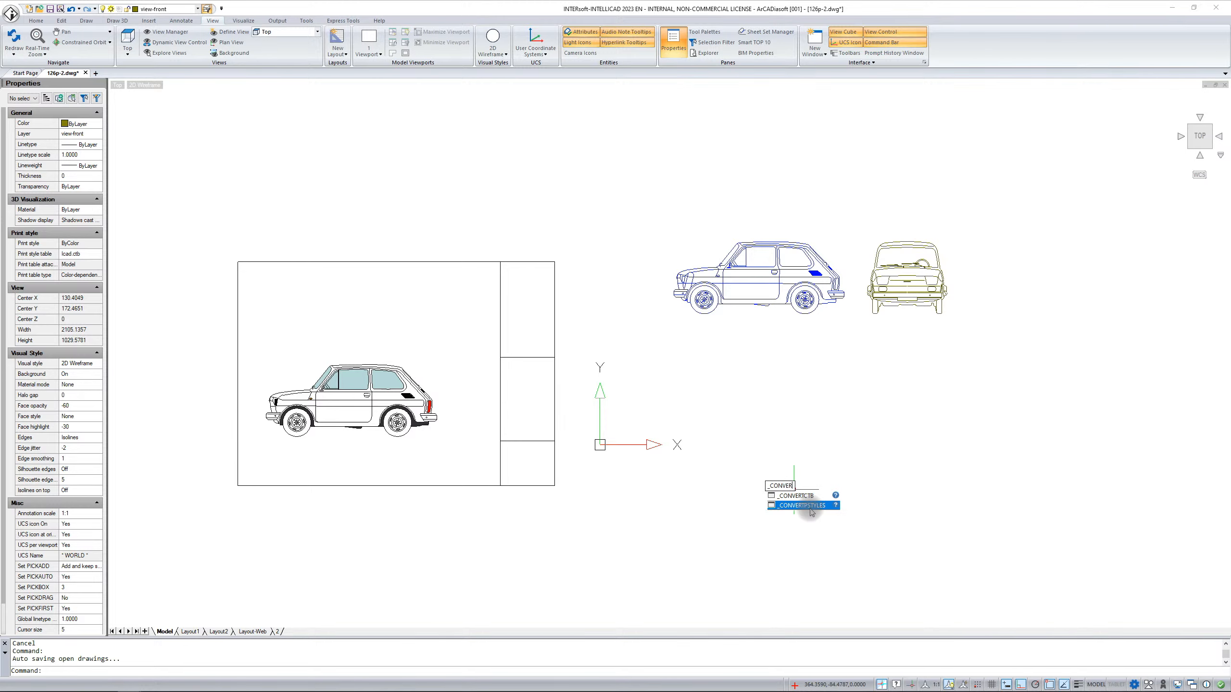
{"action": "key", "text": "Escape"}
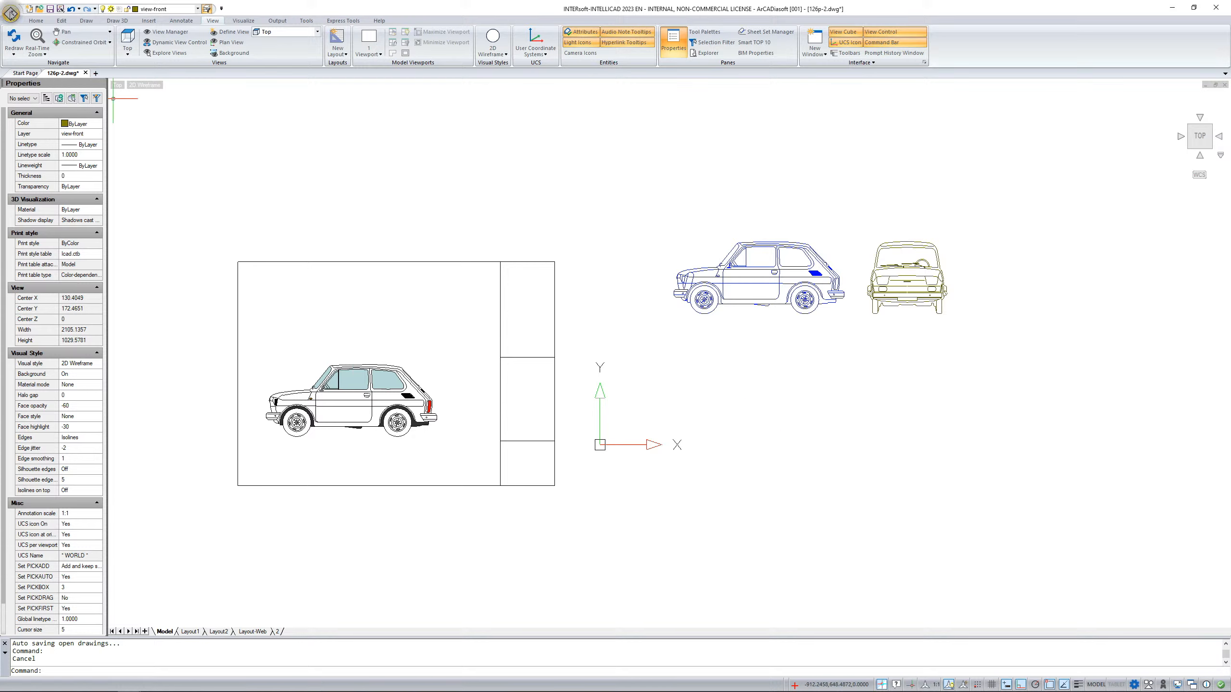
- Examine the available printers in the model's print settings and leave without printing
{"action": "left_click", "coordinate": [11, 13]}
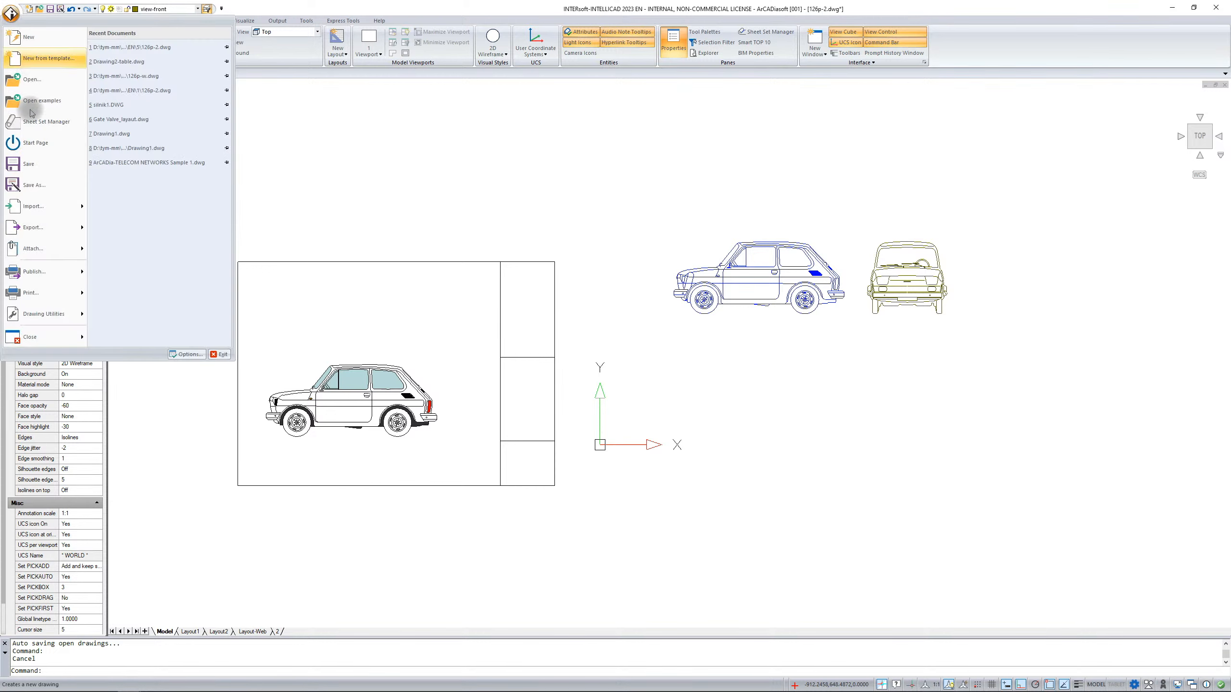
{"action": "mouse_move", "coordinate": [49, 292]}
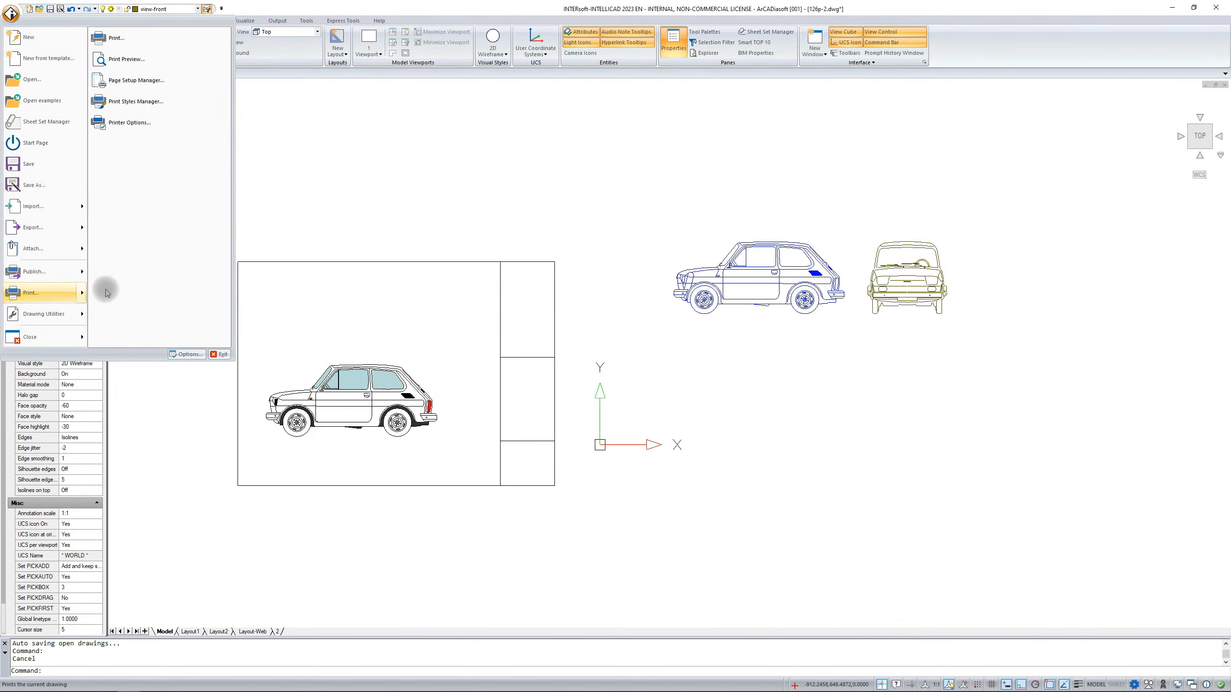
{"action": "left_click", "coordinate": [121, 42]}
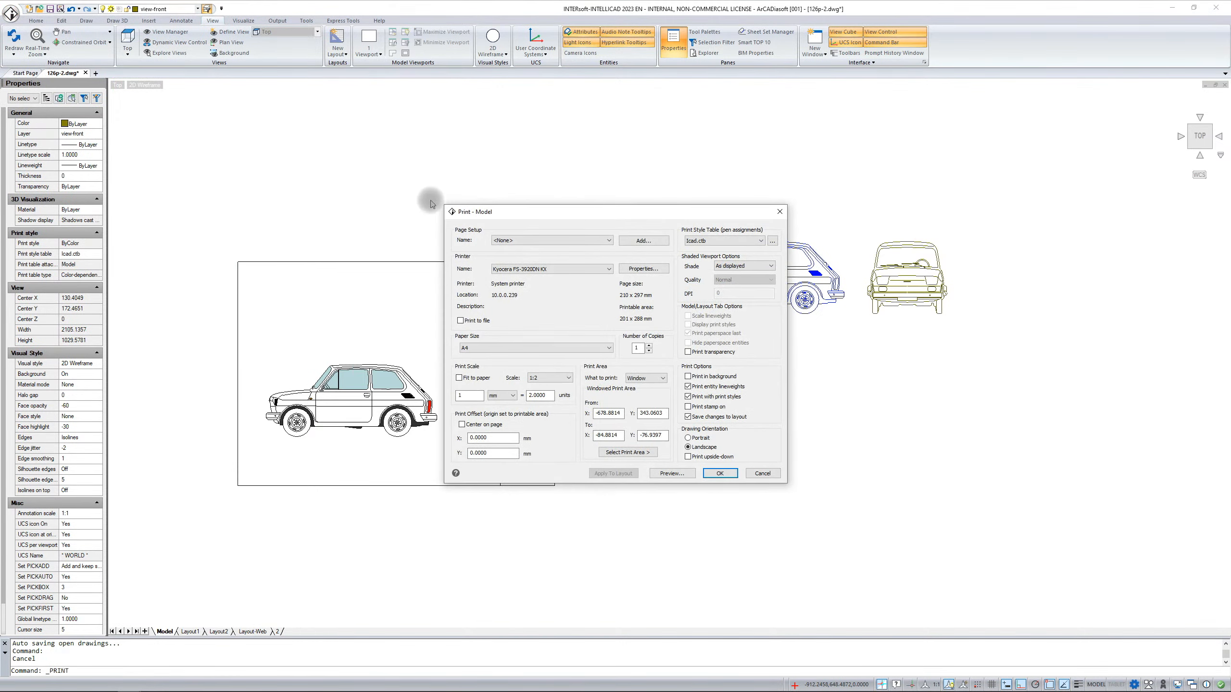
{"action": "left_click", "coordinate": [609, 269]}
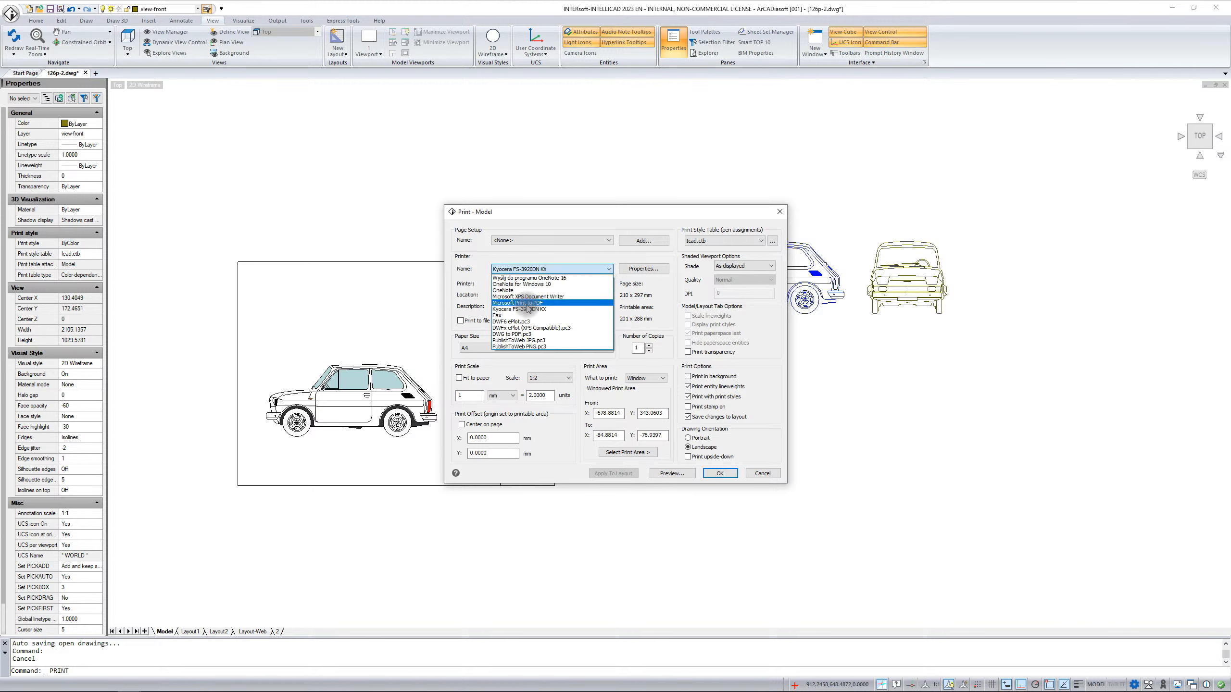
{"action": "key", "text": "Escape"}
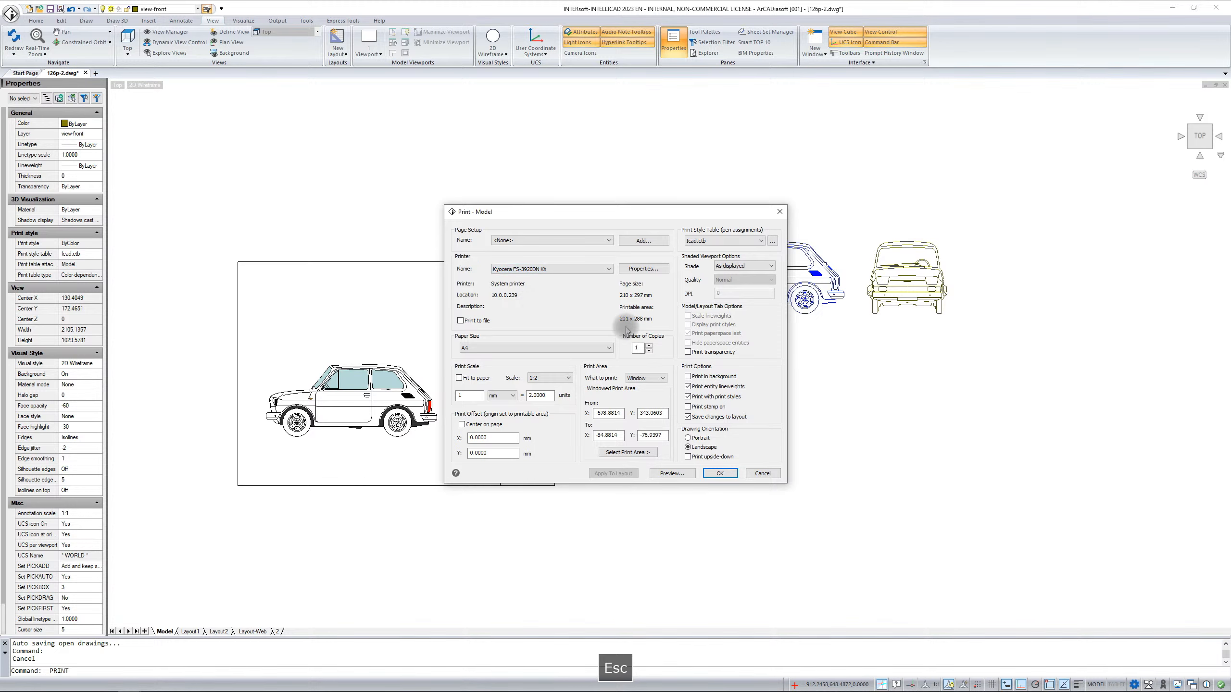
{"action": "key", "text": "Escape"}
- Turn off the layout layer in model space to hide the frame around the coloured car
{"action": "scroll", "coordinate": [642, 350], "scroll_direction": "up", "scroll_amount": 1}
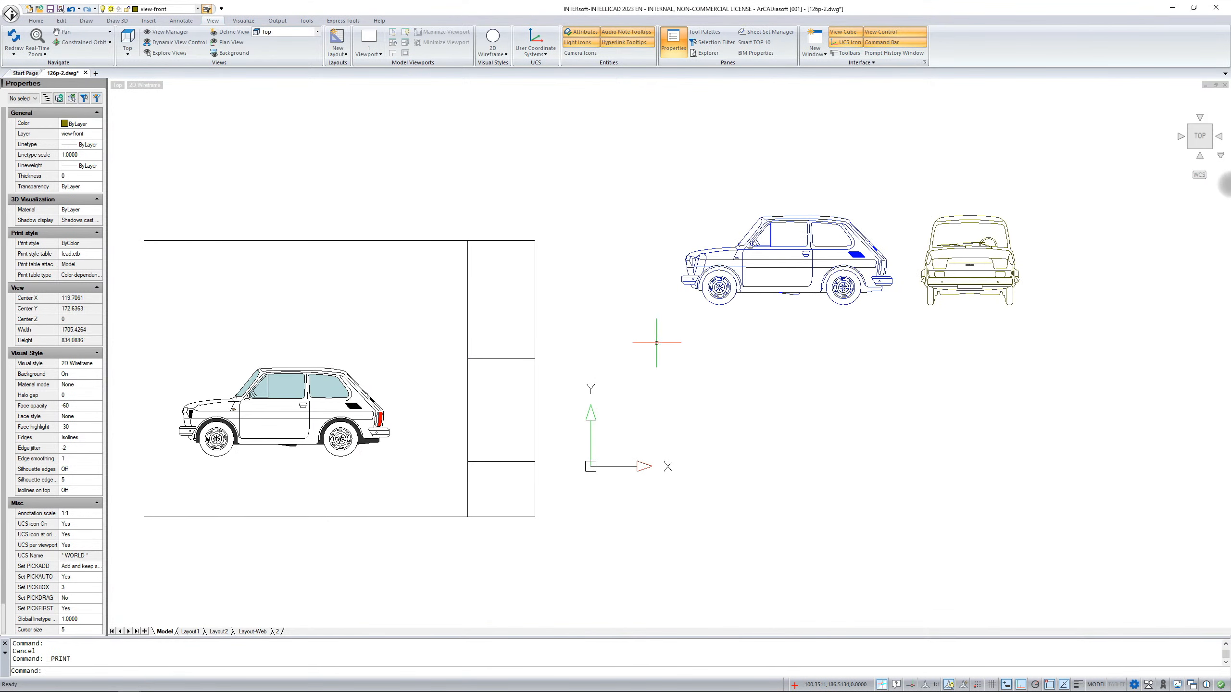
{"action": "left_click", "coordinate": [198, 9]}
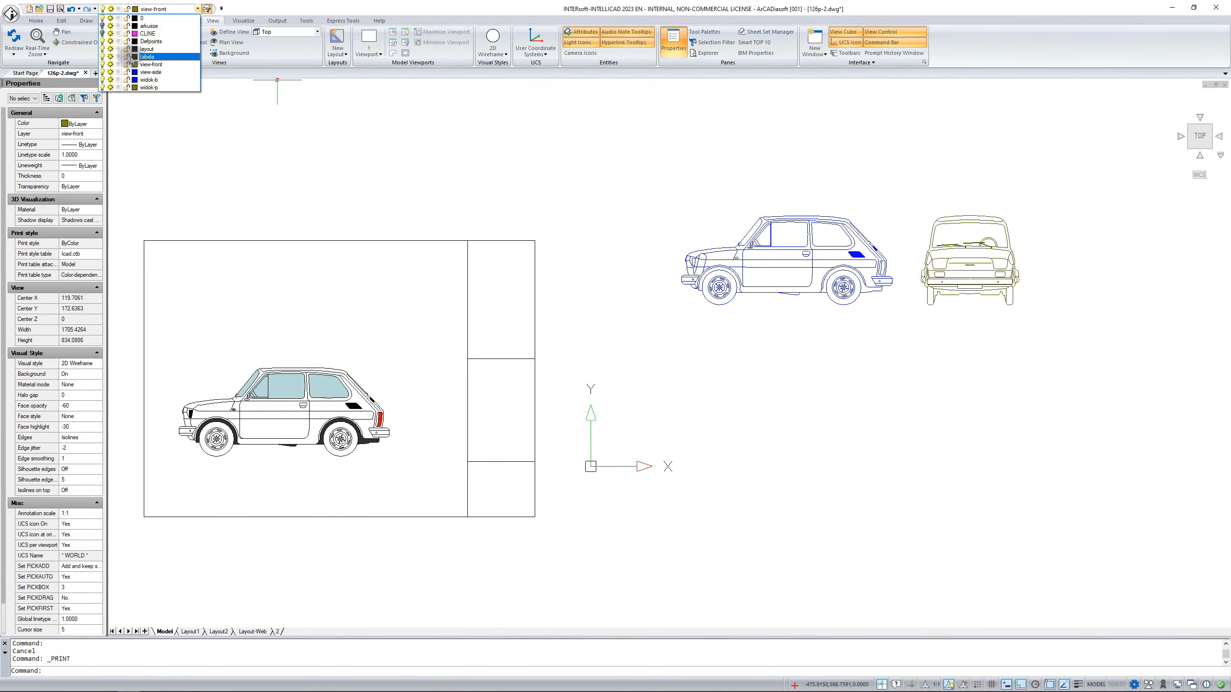
{"action": "left_click", "coordinate": [103, 49]}
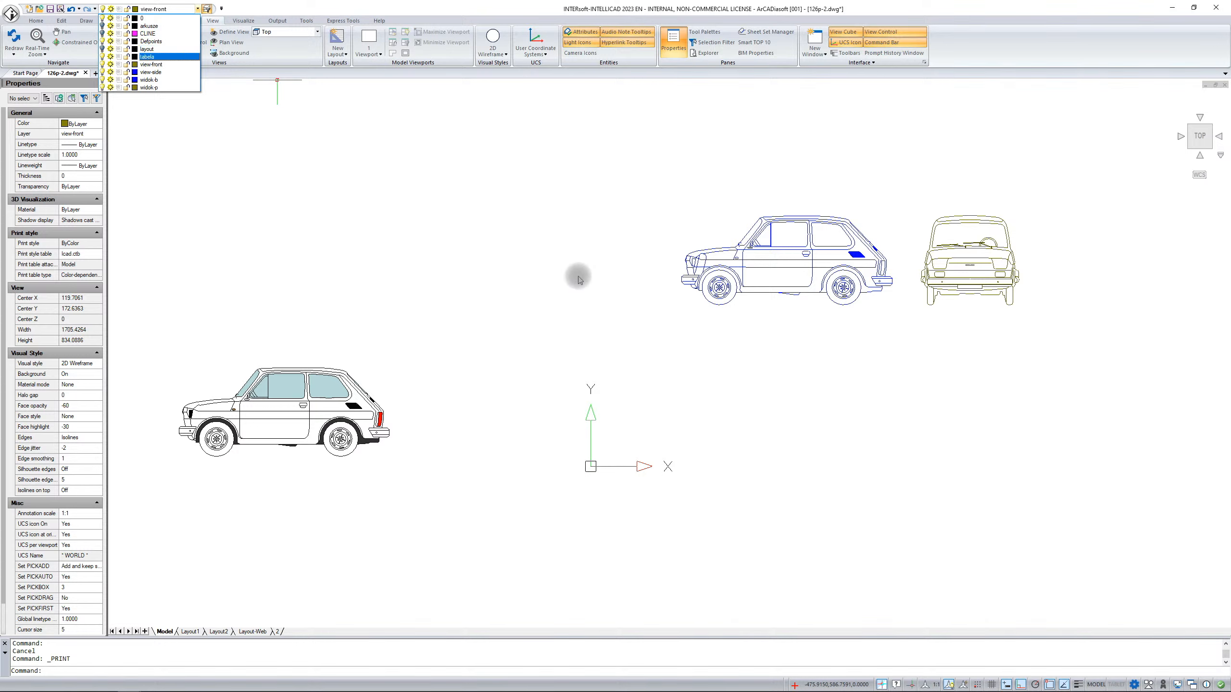
{"action": "left_click", "coordinate": [567, 7]}
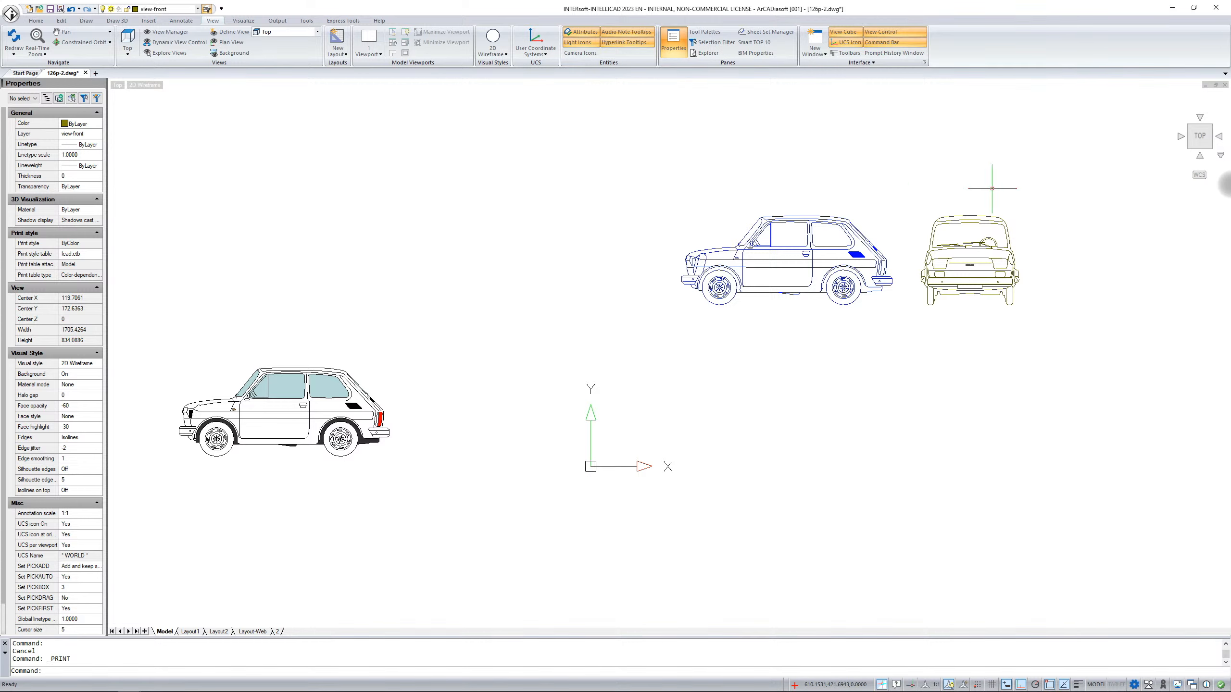
{"action": "left_click", "coordinate": [1068, 208]}
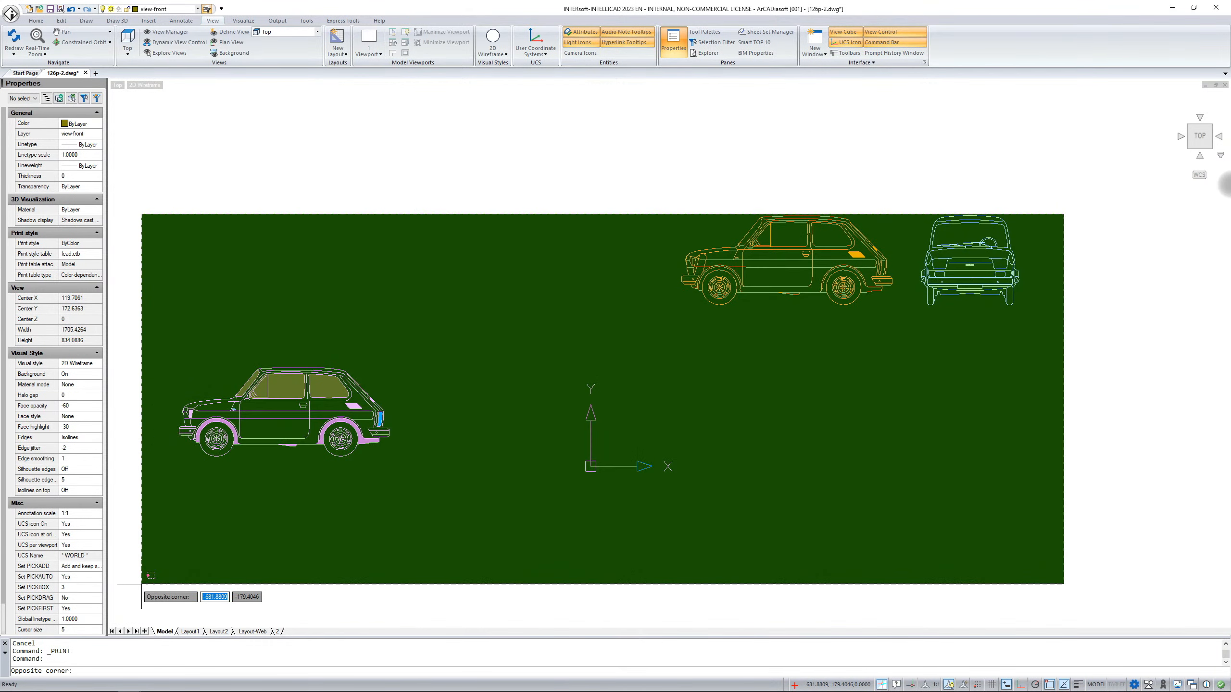
{"action": "left_click", "coordinate": [149, 483]}
{"action": "key", "text": "Escape"}
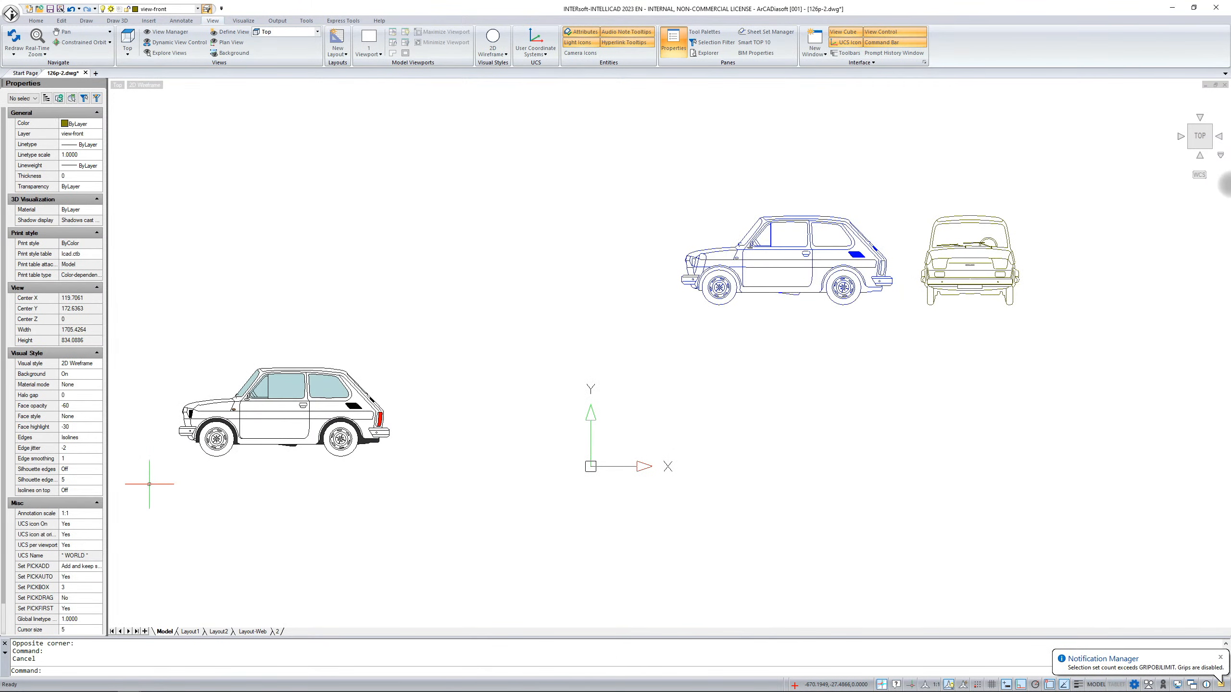
- Look through the file formats offered for exporting the drawing from model space, and leave without exporting
{"action": "left_click", "coordinate": [11, 13]}
{"action": "mouse_move", "coordinate": [68, 226]}
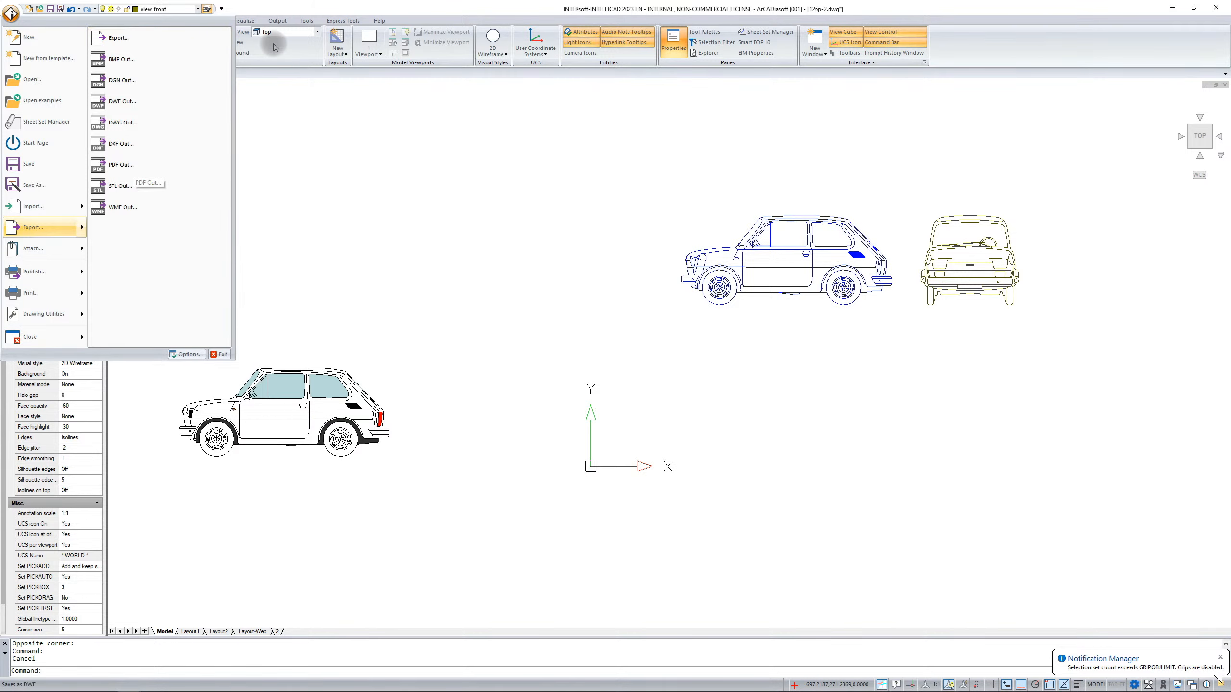
{"action": "left_click", "coordinate": [324, 10]}
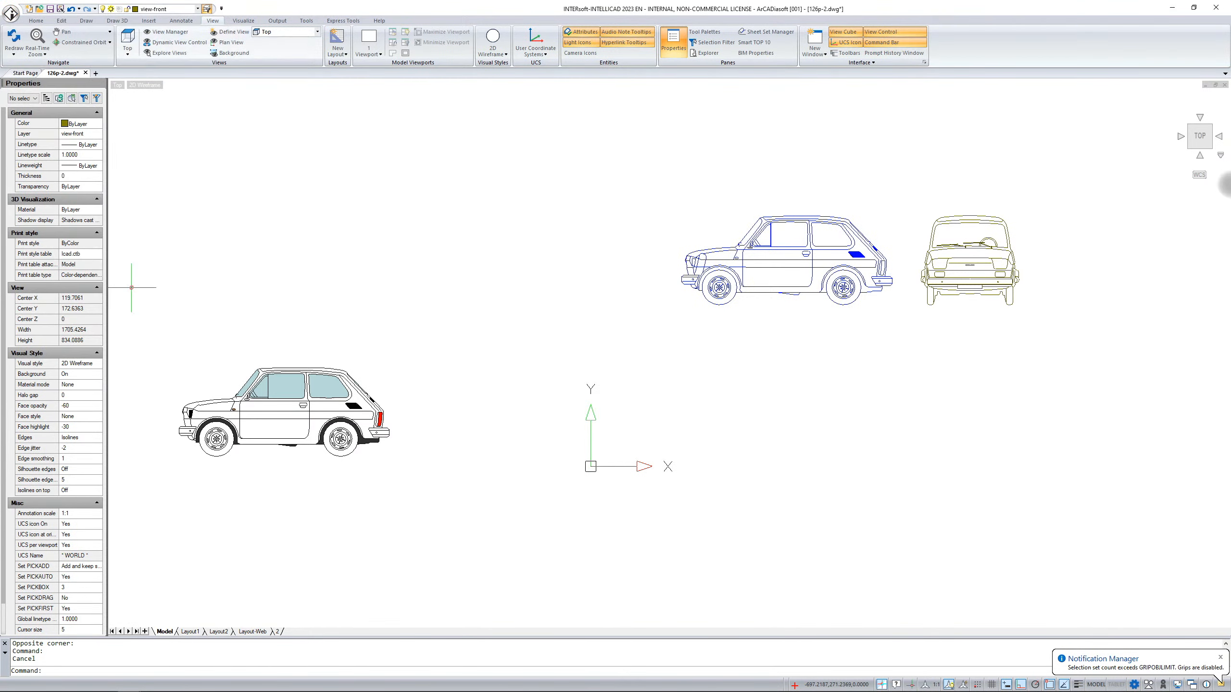
- Switch to Layout-Web and examine the PDF export options for 126p-2.pdf, including layer support, and leave without exporting
{"action": "left_click", "coordinate": [256, 631]}
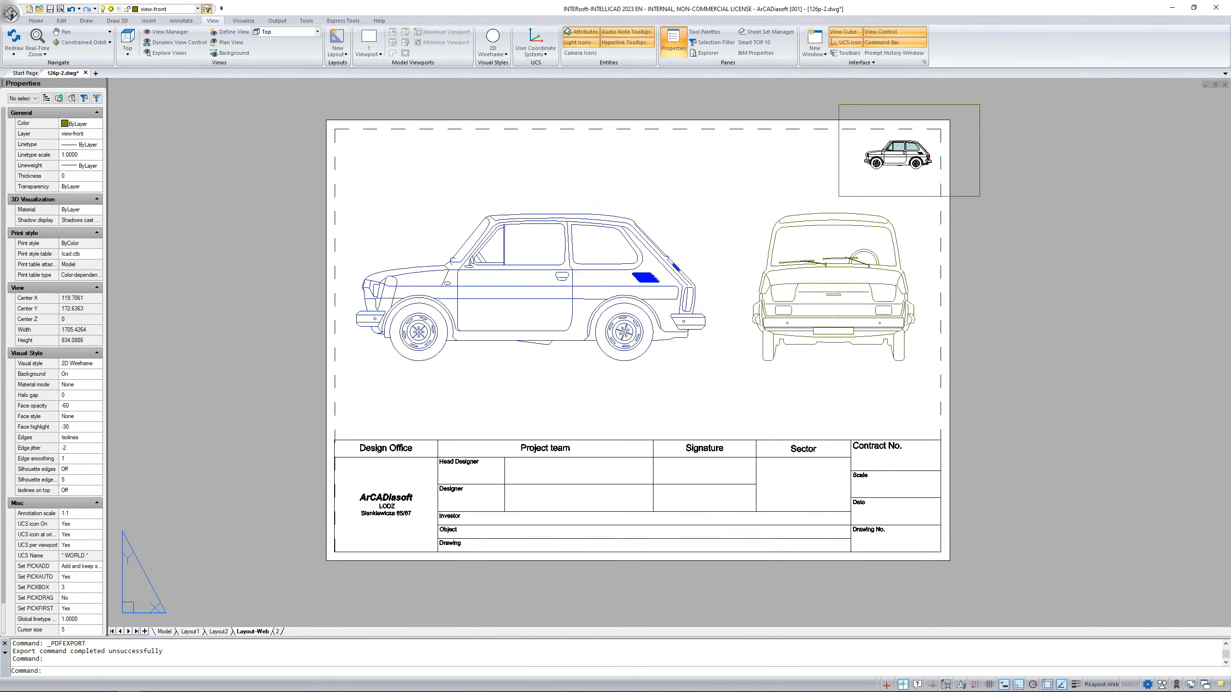
{"action": "left_click", "coordinate": [10, 14]}
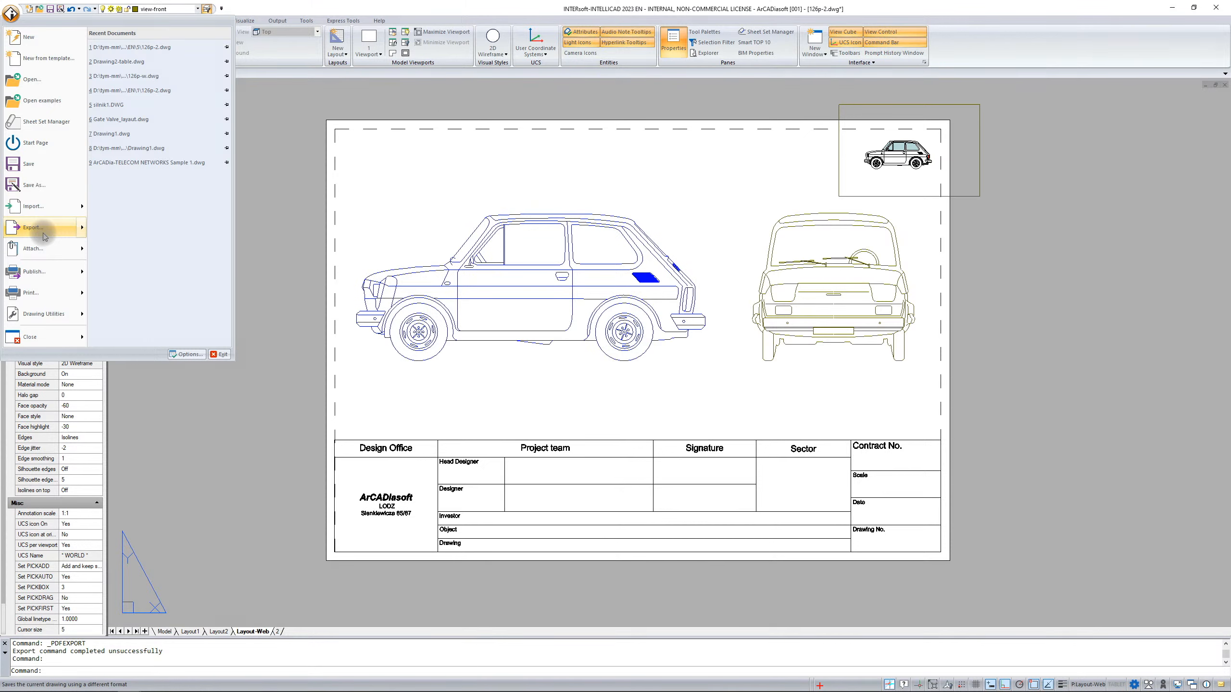
{"action": "mouse_move", "coordinate": [45, 236]}
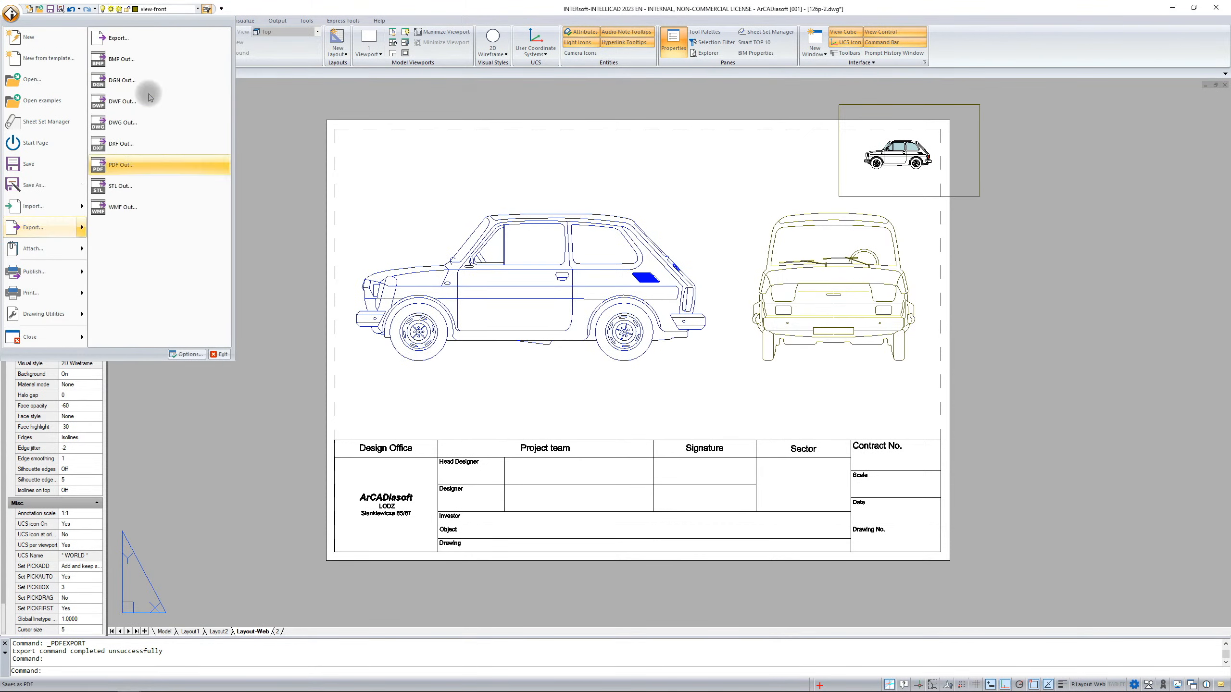
{"action": "left_click", "coordinate": [122, 173]}
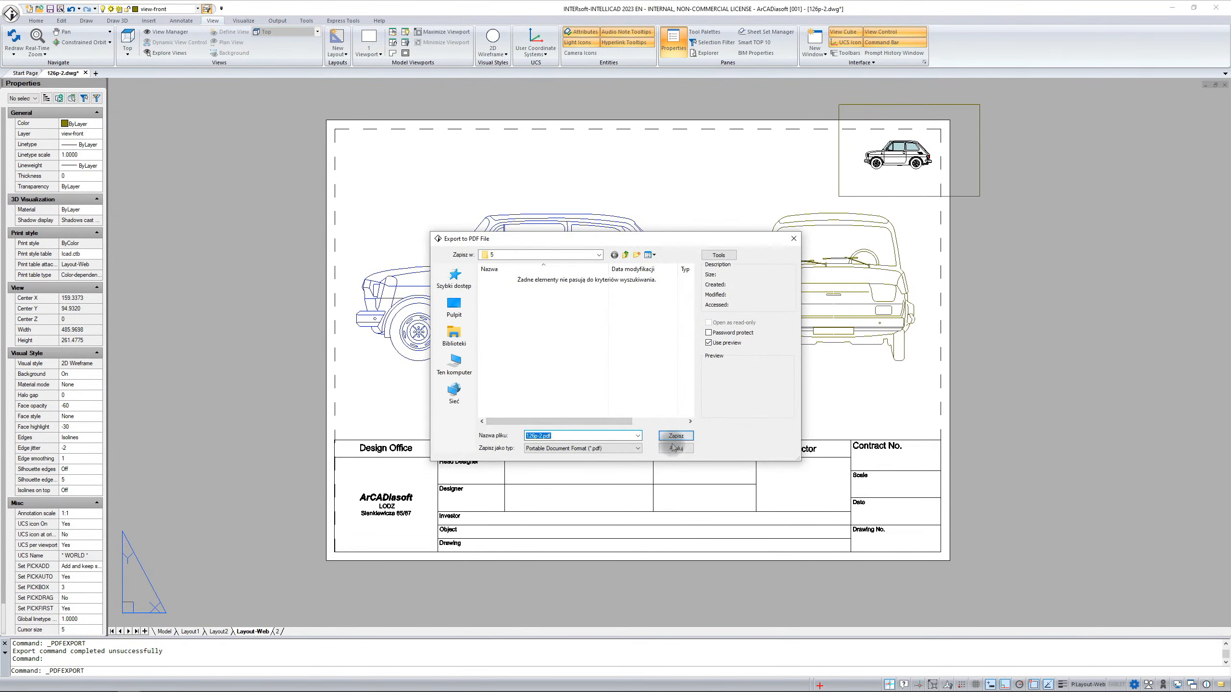
{"action": "left_click", "coordinate": [677, 437]}
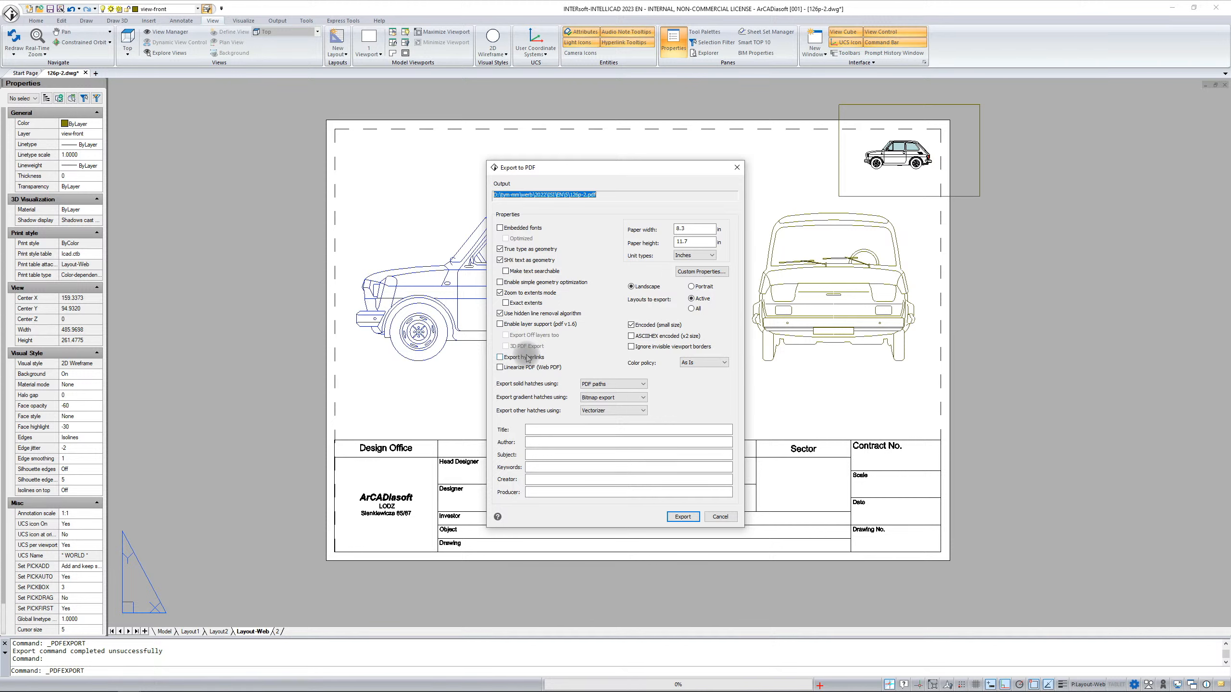
{"action": "left_click", "coordinate": [506, 325]}
{"action": "left_click", "coordinate": [720, 517]}
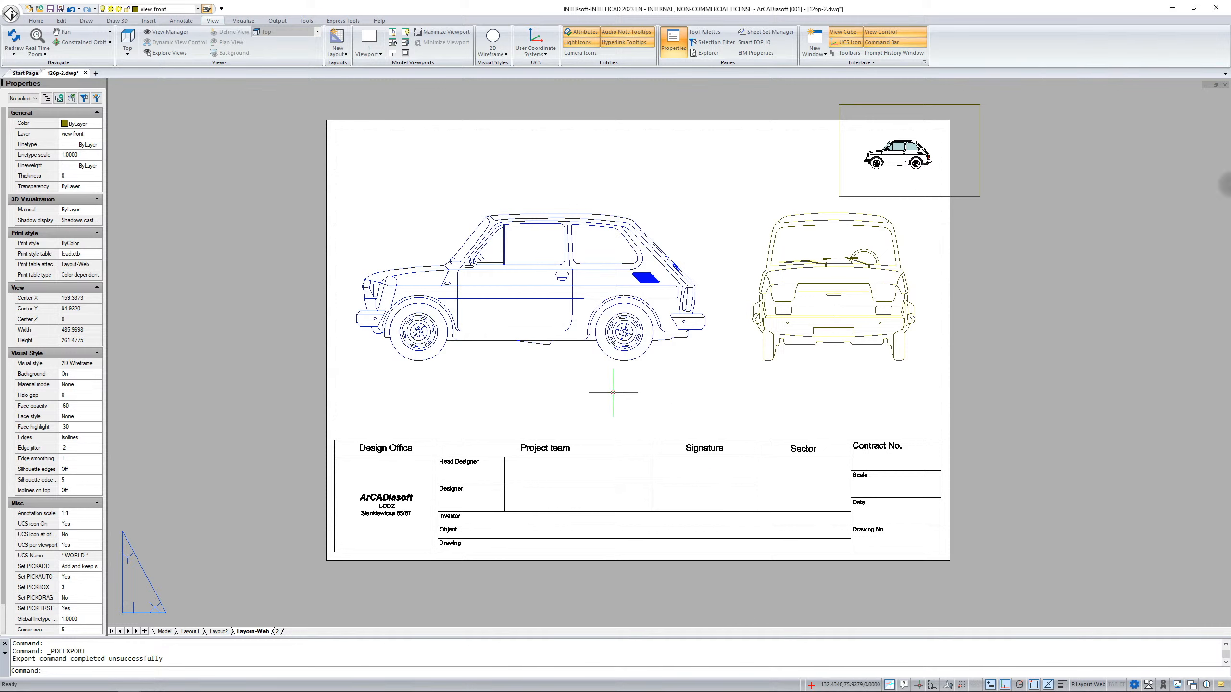